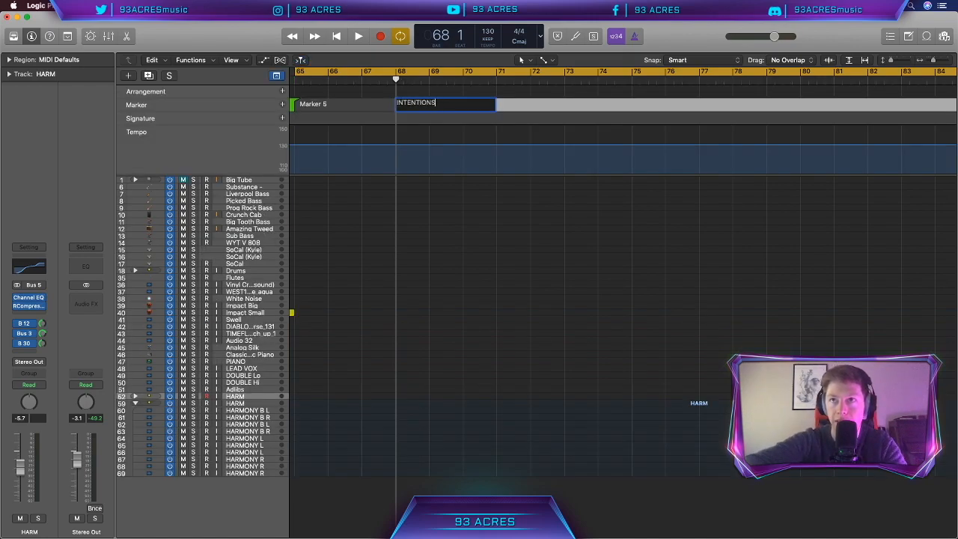
Name the marker at bar 68 INTENTIONS, colour it orange-red, and hide the global tracks.
{"action": "key", "text": "Return"}
{"action": "key", "text": "alt+c"}
{"action": "left_click", "coordinate": [261, 200]}
{"action": "key", "text": "alt+c"}
{"action": "scroll", "coordinate": [375, 148], "scroll_direction": "left", "scroll_amount": 2}
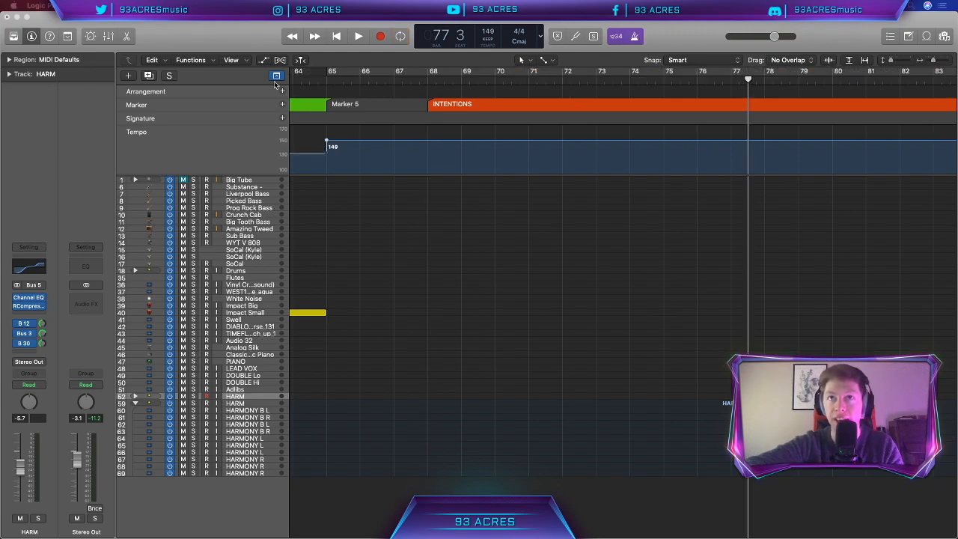
{"action": "left_click", "coordinate": [276, 76]}
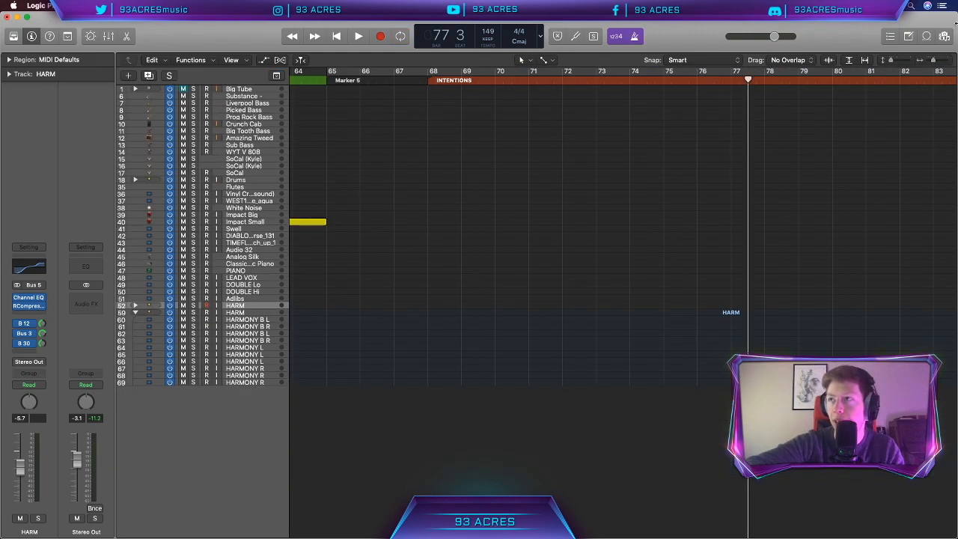
Write the chord progression in the project notes as "I - vi - IV" and "A - Fm - D".
{"action": "key", "text": "super+alt+p"}
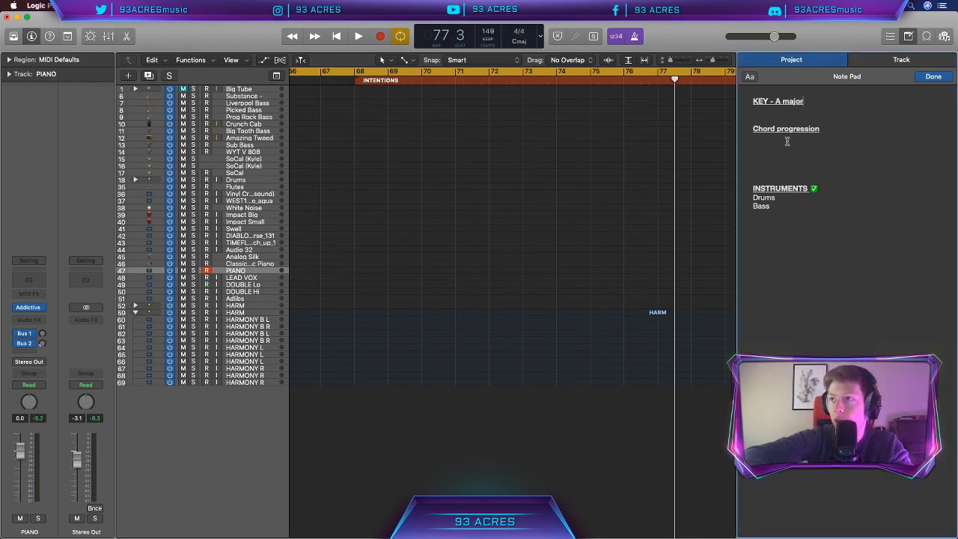
{"action": "key", "text": "BackSpace"}
{"action": "type", "text": "I - V"}
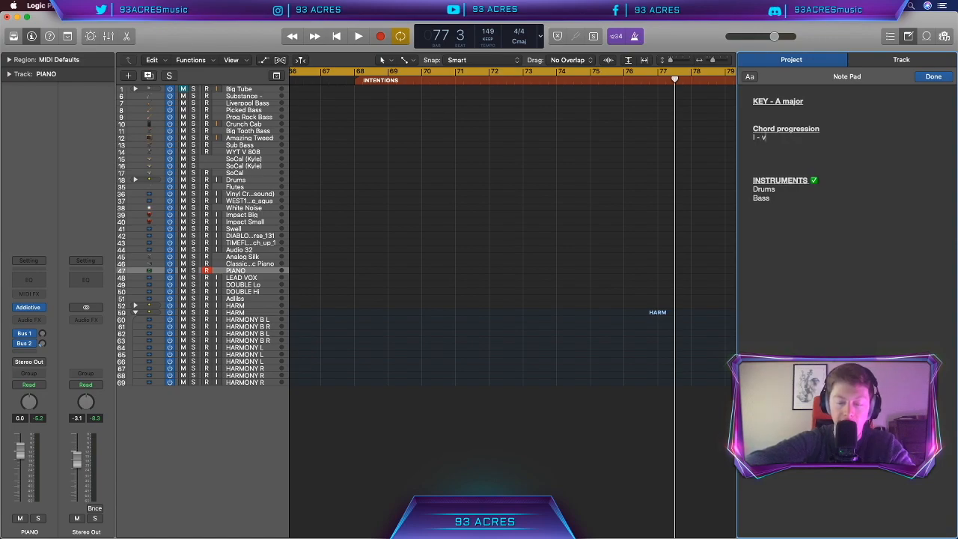
{"action": "type", "text": " - IV"}
{"action": "key", "text": "Return"}
{"action": "key", "text": "Return"}
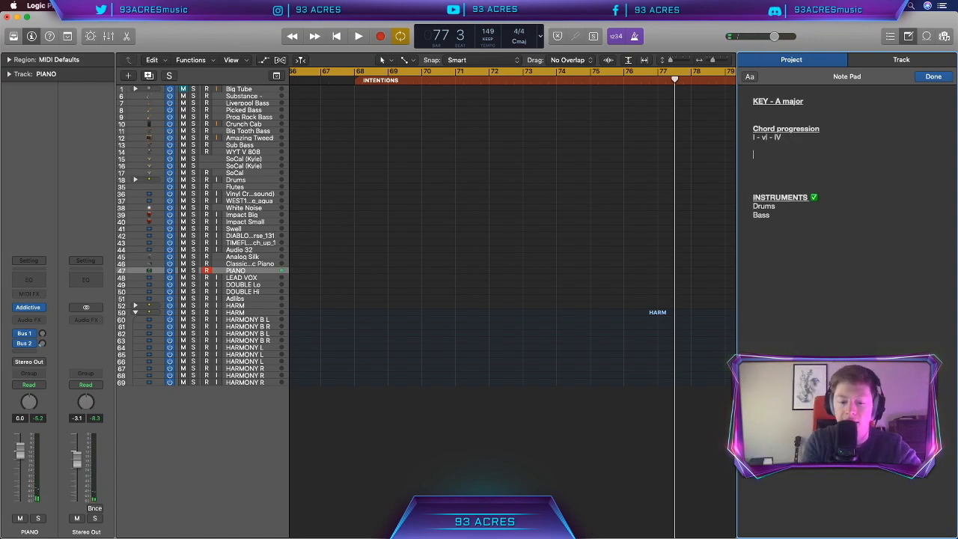
{"action": "type", "text": "A - Fm - D"}
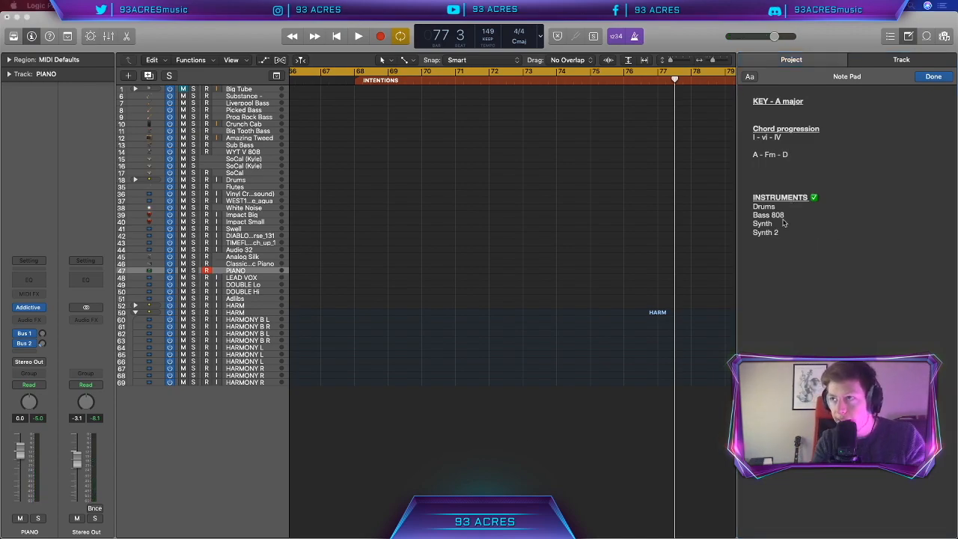
Extend the notes' instruments list with Synth arp (Double), Synth rep, Vocals, BV's and Adlibs, and limit the cycle range to bars 68 to 75.
{"action": "left_click", "coordinate": [783, 209]}
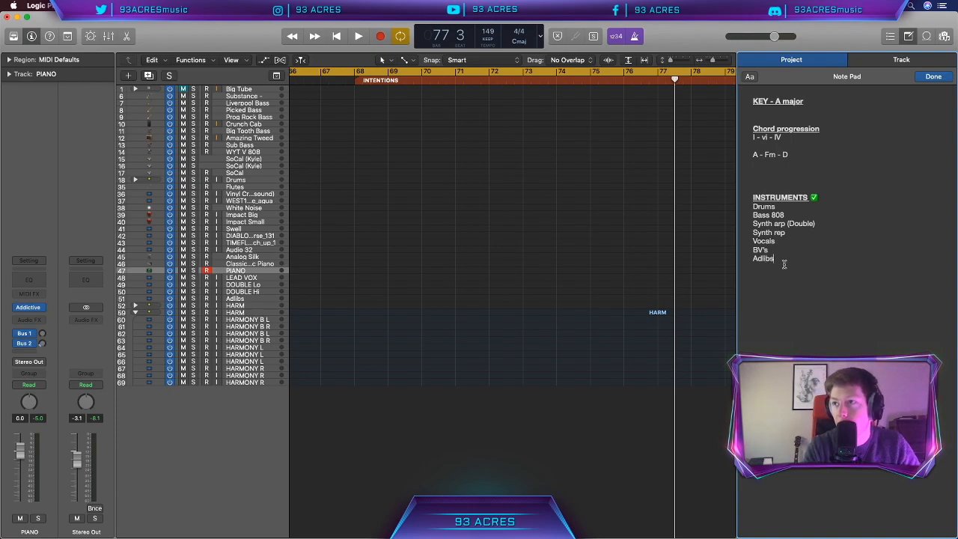
{"action": "scroll", "coordinate": [442, 183], "scroll_direction": "right", "scroll_amount": 2}
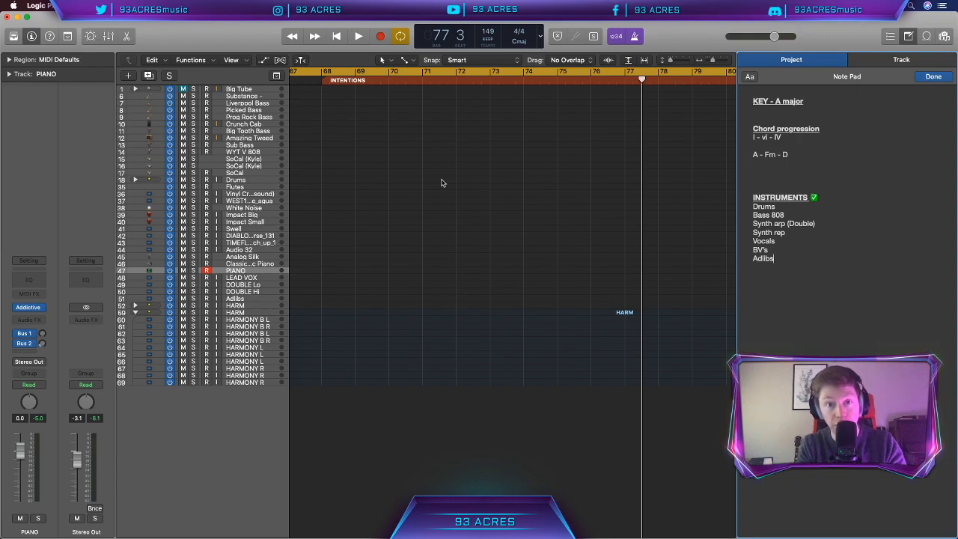
{"action": "scroll", "coordinate": [442, 182], "scroll_direction": "right", "scroll_amount": 1}
{"action": "scroll", "coordinate": [335, 71], "scroll_direction": "left", "scroll_amount": 2}
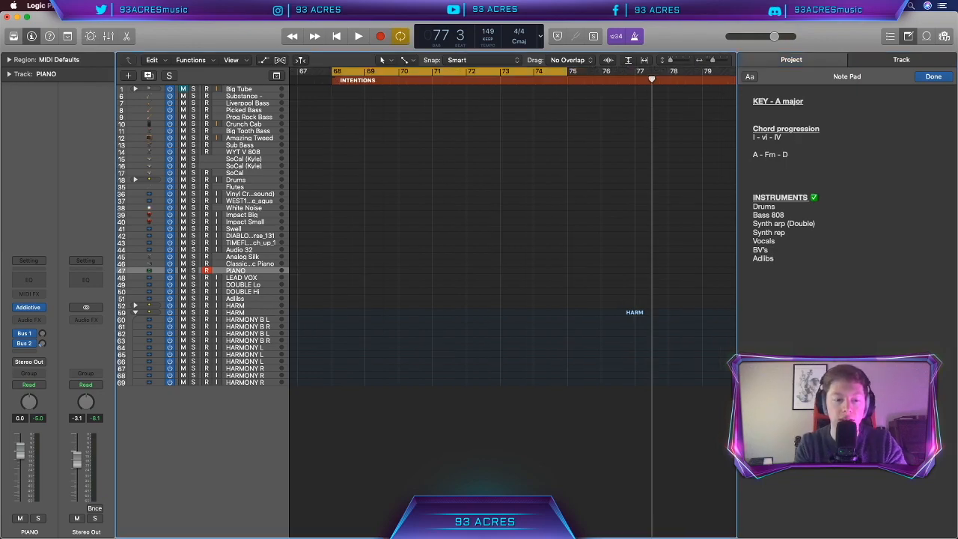
Expand the Drums stack and copy one set of three layered snare regions from the earlier song to bar 68, beat 3.
{"action": "left_click", "coordinate": [134, 180]}
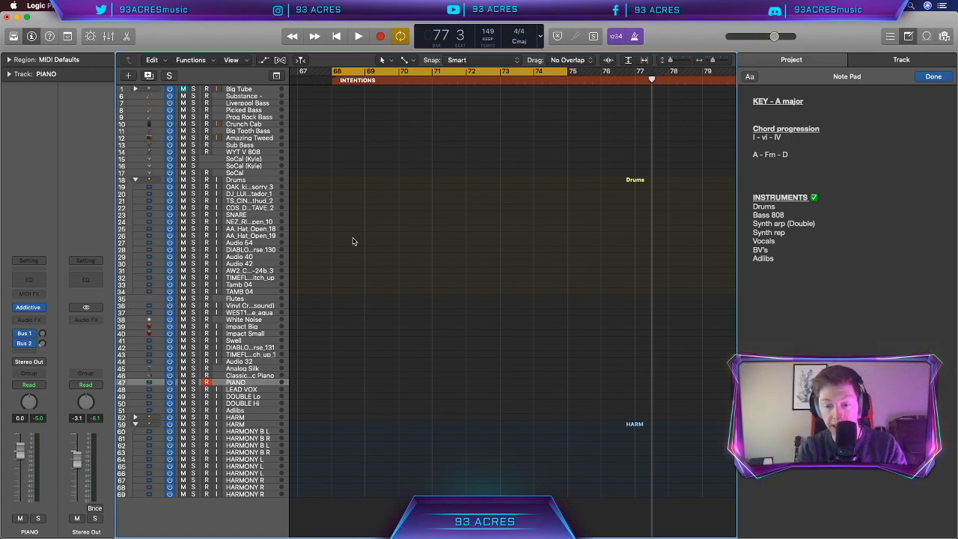
{"action": "scroll", "coordinate": [353, 241], "scroll_direction": "left", "scroll_amount": 15}
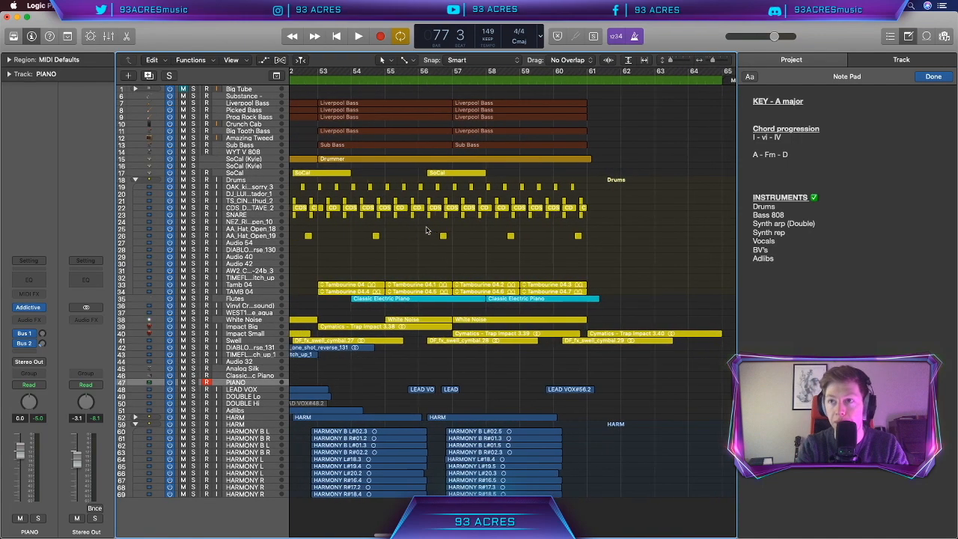
{"action": "left_click_drag", "start_coordinate": [676, 224], "coordinate": [456, 186]}
{"action": "key", "text": "super+Right"}
{"action": "key", "text": "super+Right"}
{"action": "key", "text": "super+Right"}
{"action": "scroll", "coordinate": [455, 186], "scroll_direction": "left", "scroll_amount": 10}
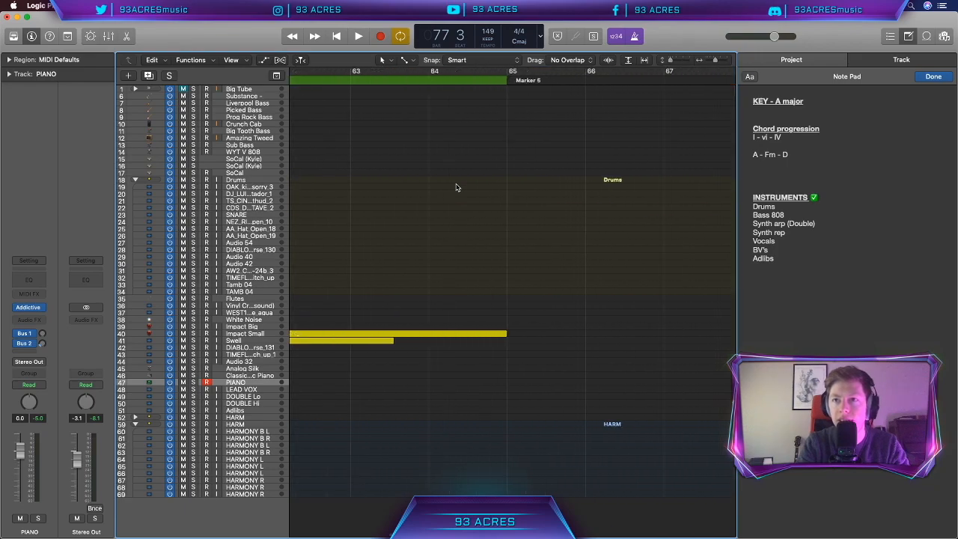
{"action": "scroll", "coordinate": [456, 187], "scroll_direction": "right", "scroll_amount": 5}
{"action": "left_click_drag", "start_coordinate": [486, 230], "coordinate": [408, 168]}
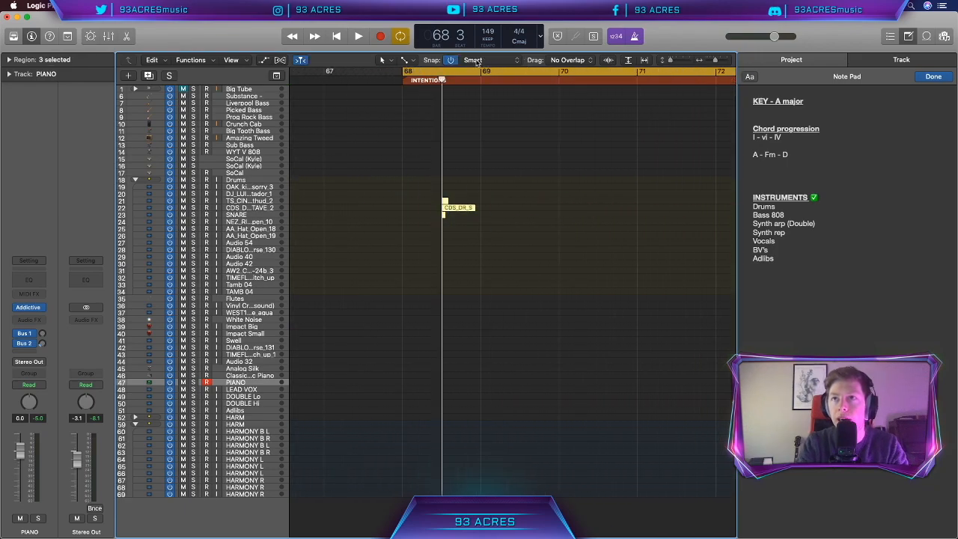
Select the whole of bar 68 on the snare tracks with the Marquee tool and repeat it through bar 80.
{"action": "left_click", "coordinate": [408, 60]}
{"action": "left_click", "coordinate": [439, 126]}
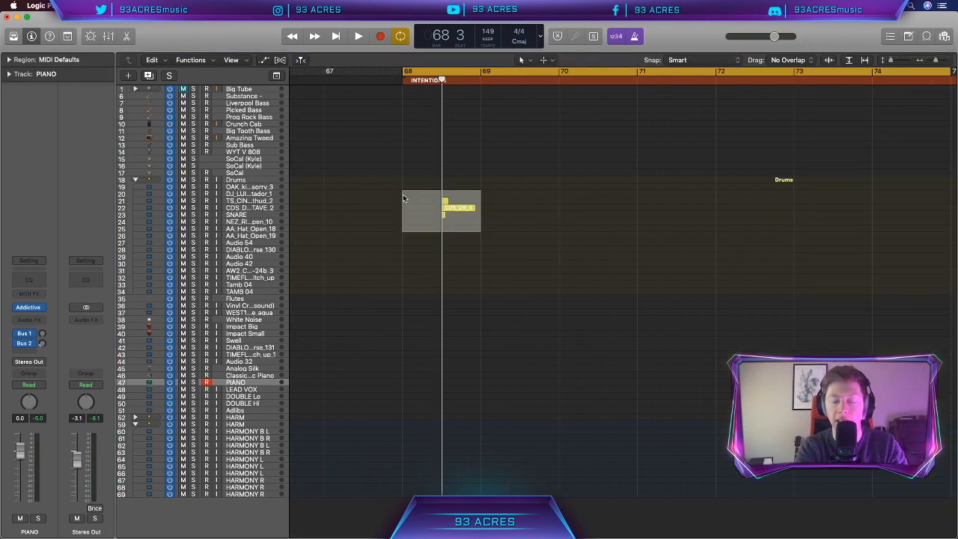
{"action": "key", "text": "super+r"}
{"action": "key", "text": "super+r"}
{"action": "key", "text": "super+r"}
{"action": "key", "text": "super+r"}
{"action": "key", "text": "super+r"}
{"action": "key", "text": "super+r"}
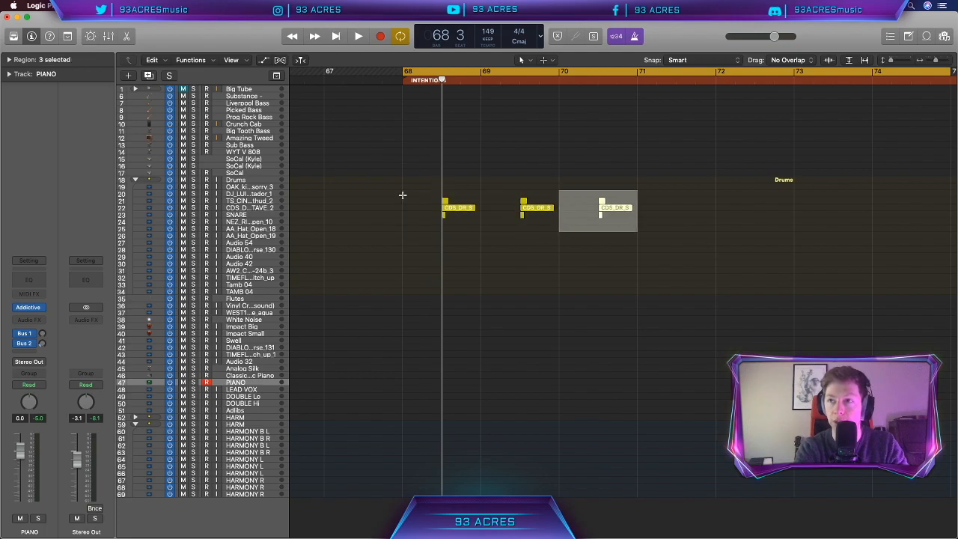
{"action": "key", "text": "super+r"}
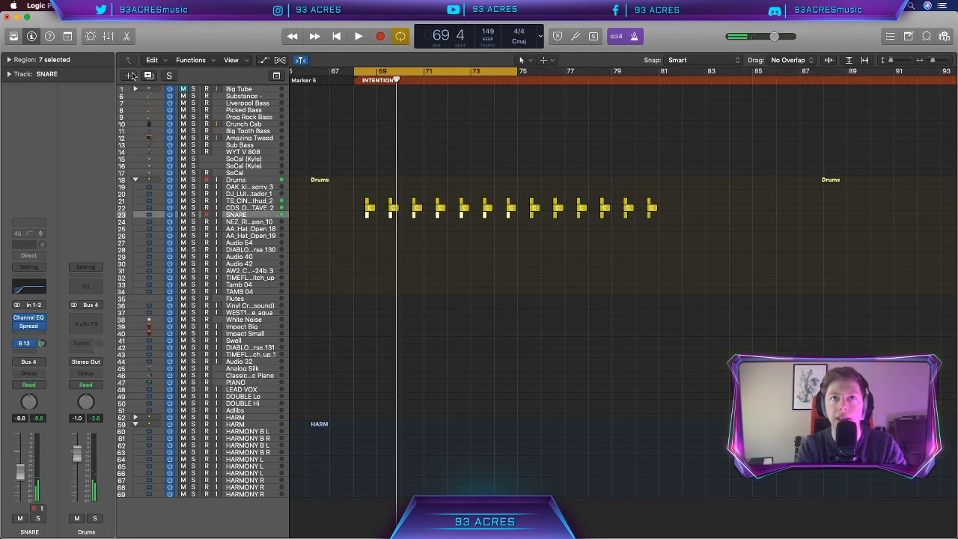
Create an audio track and add the DJ_LUIAN_clap_addicto sample from the Splice downloads under every snare hit from bar 68 to 80.
{"action": "left_click", "coordinate": [129, 76]}
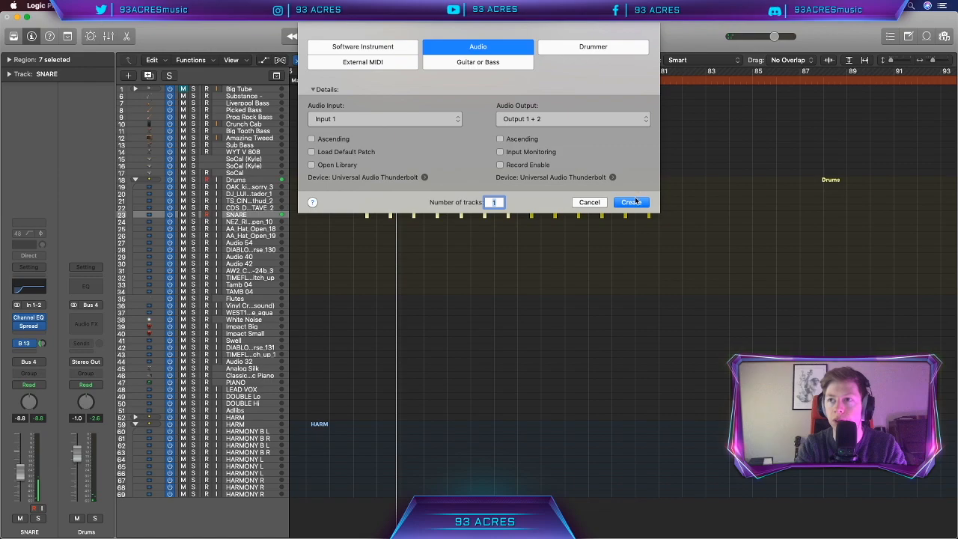
{"action": "left_click", "coordinate": [631, 202]}
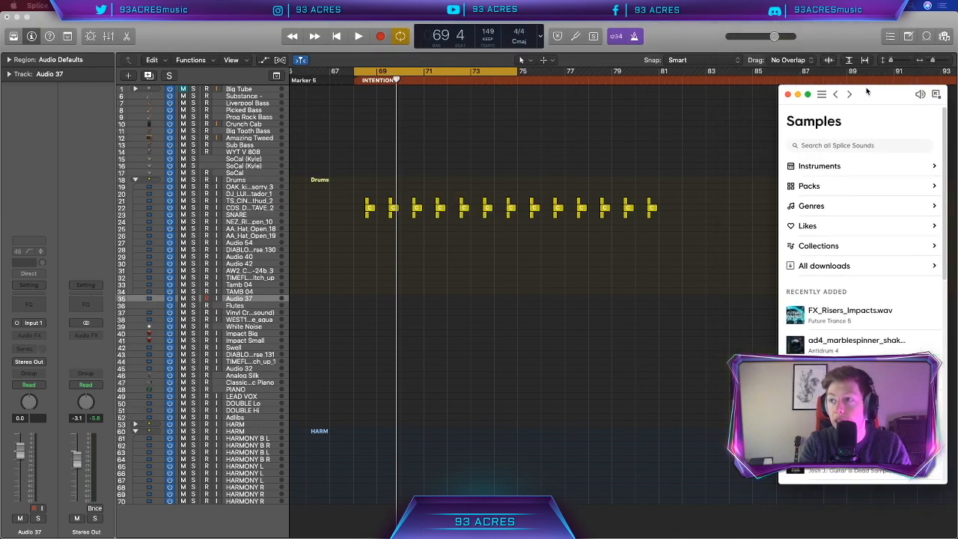
{"action": "left_click", "coordinate": [828, 302]}
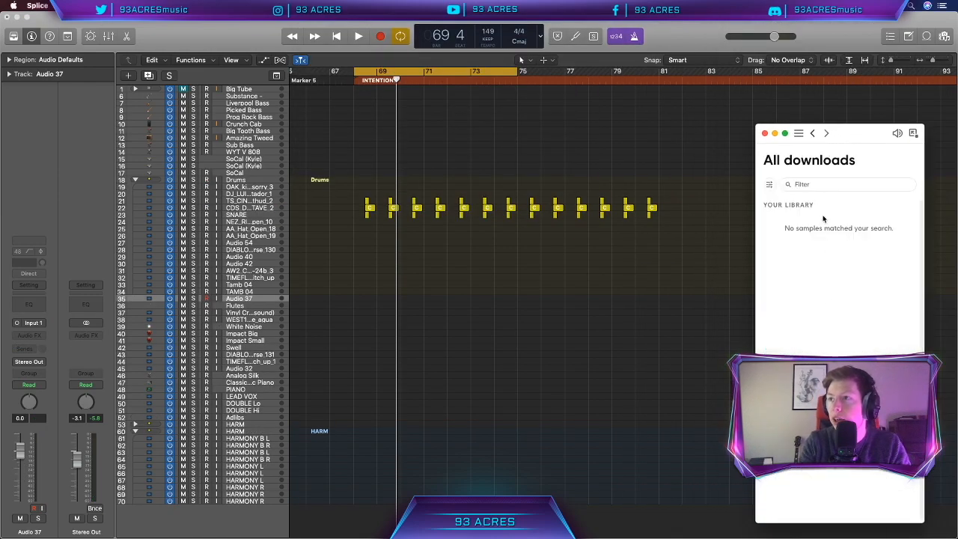
{"action": "left_click", "coordinate": [790, 184]}
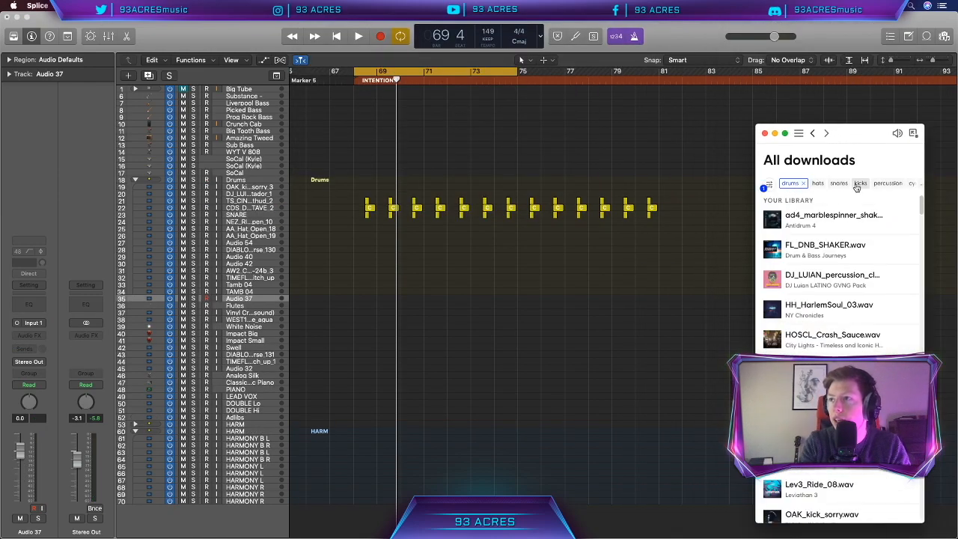
{"action": "left_click_drag", "start_coordinate": [831, 307], "coordinate": [376, 228]}
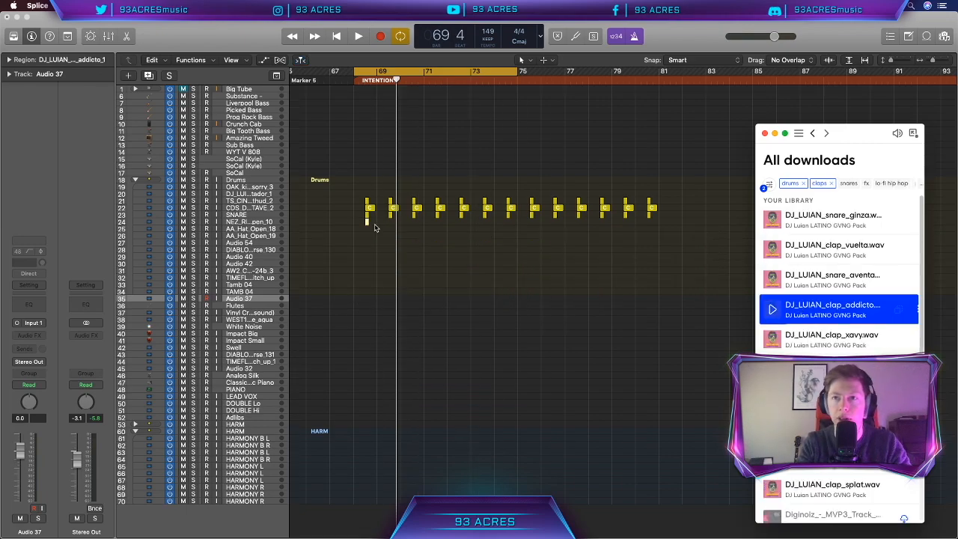
{"action": "left_click", "coordinate": [355, 227]}
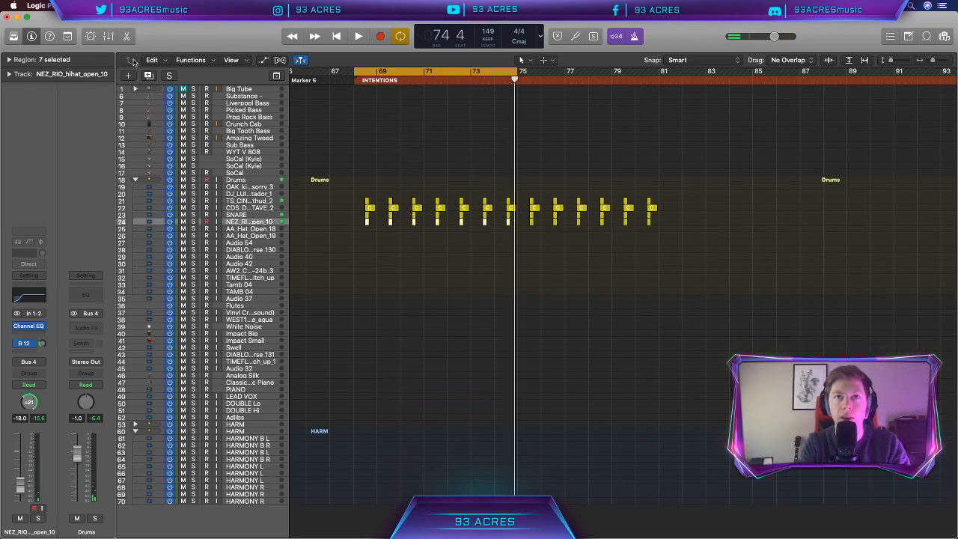
Duplicate the NEZ_RIO_hihat_open_10 track with its settings and copy all its clap regions onto the new track.
{"action": "left_click", "coordinate": [128, 75]}
{"action": "key", "text": "Escape"}
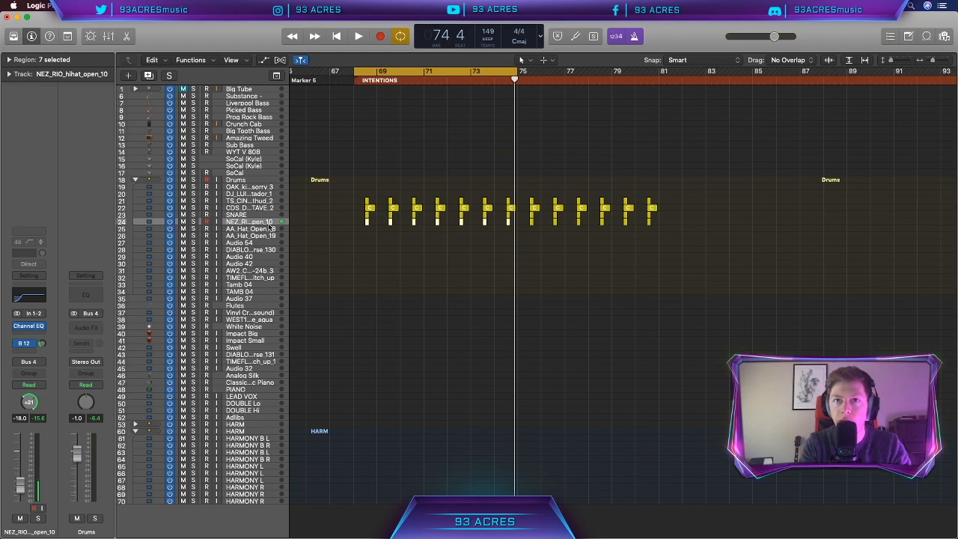
{"action": "key", "text": "super+d"}
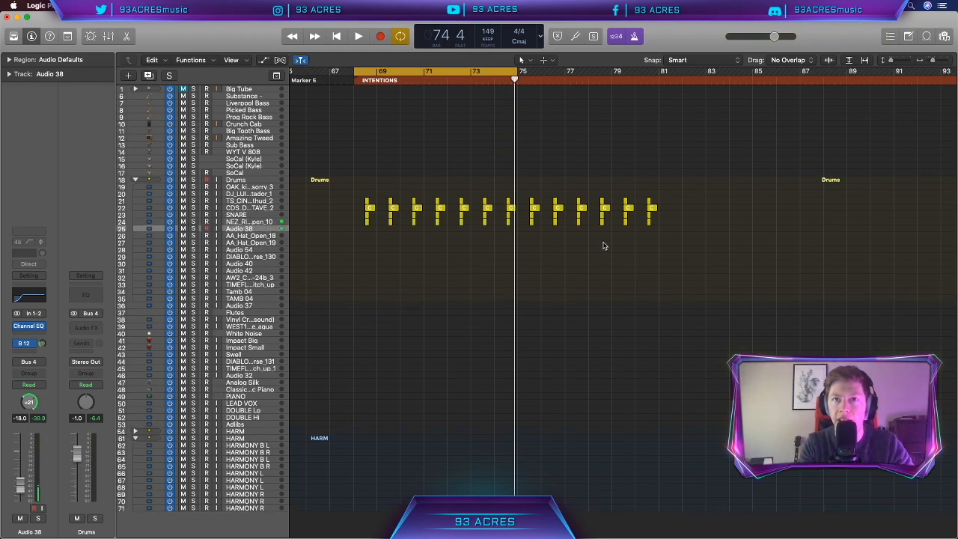
{"action": "left_click_drag", "start_coordinate": [649, 240], "coordinate": [694, 224]}
{"action": "left_click", "coordinate": [368, 224]}
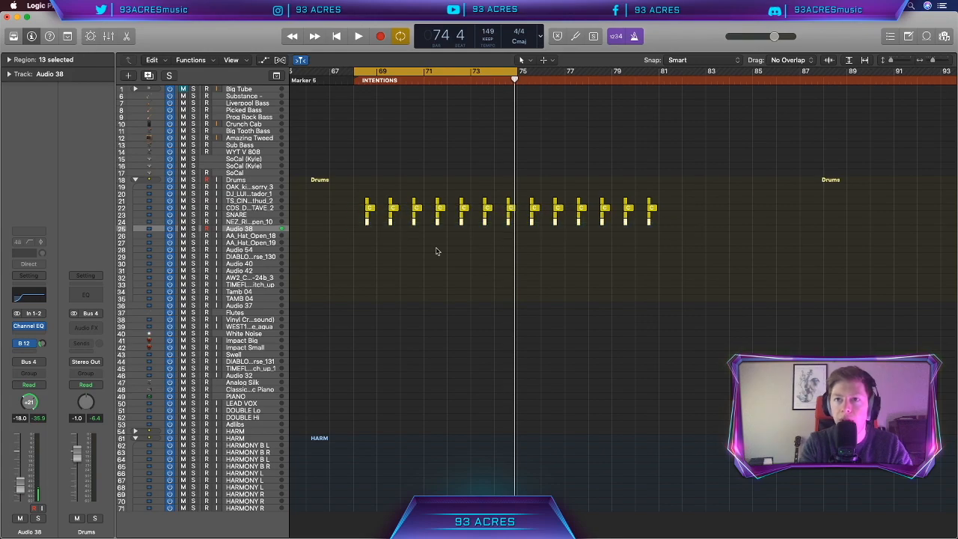
{"action": "key", "text": "super+Right"}
{"action": "key", "text": "super+Right"}
{"action": "key", "text": "super+Right"}
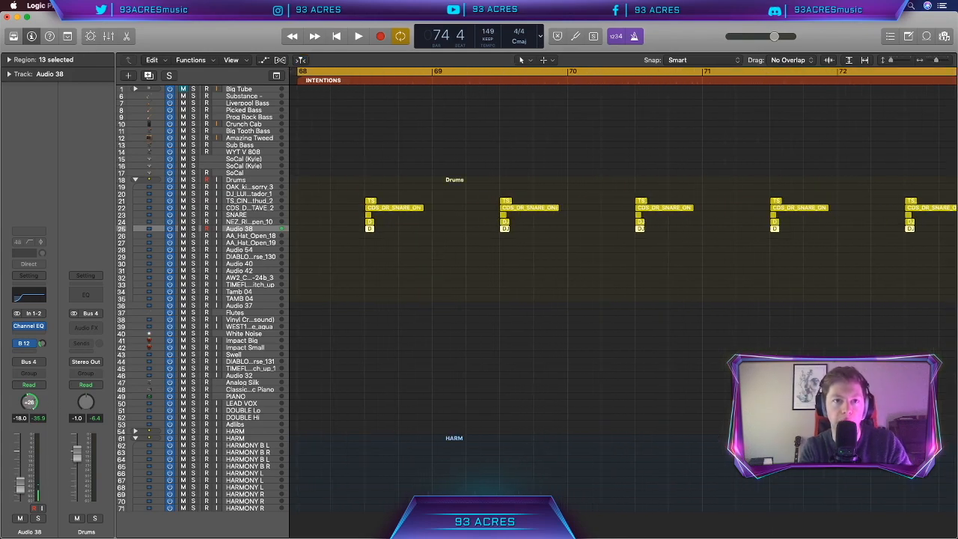
Play back the layered snare and clap hits while panning the two clap tracks apart, to -64 and +63.
{"action": "left_click", "coordinate": [369, 211]}
{"action": "key", "text": "space"}
{"action": "left_click", "coordinate": [369, 210]}
{"action": "left_click", "coordinate": [394, 222]}
{"action": "key", "text": "super+Left"}
{"action": "key", "text": "super+Left"}
{"action": "scroll", "coordinate": [393, 222], "scroll_direction": "right", "scroll_amount": 5}
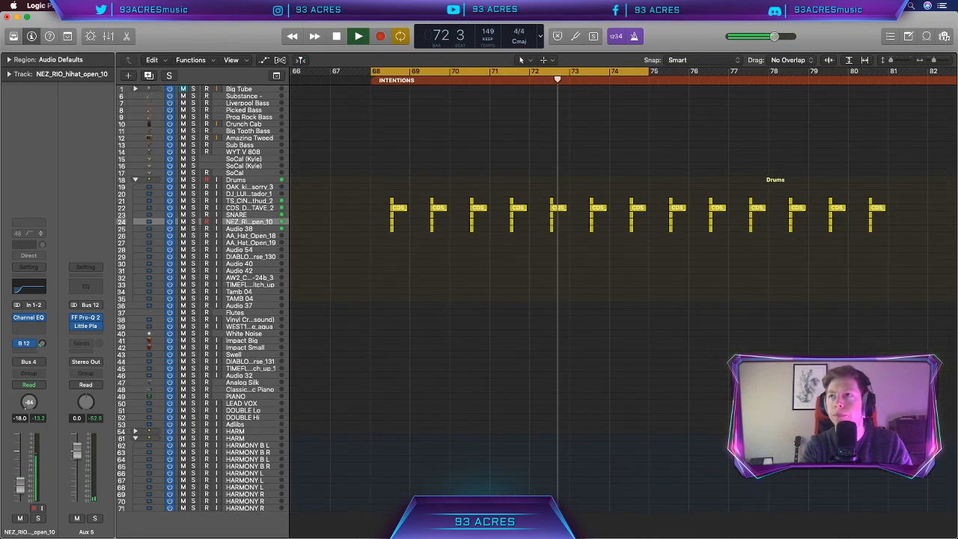
{"action": "key", "text": "space"}
Create an audio track with the DJ_LUIAN_clap_drip sample on every snare hit from bar 68 to 80 and play it back.
{"action": "scroll", "coordinate": [489, 282], "scroll_direction": "right", "scroll_amount": 2}
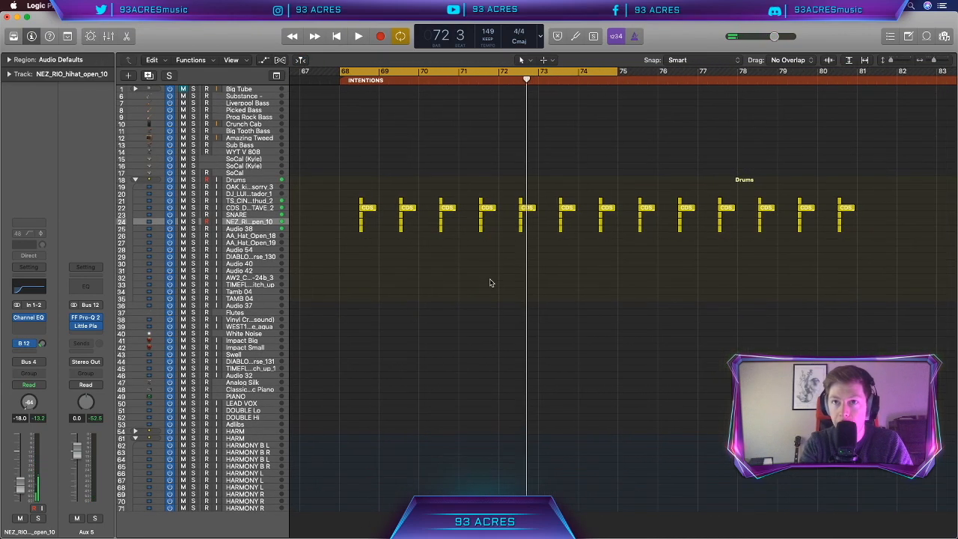
{"action": "key", "text": "alt+super+n"}
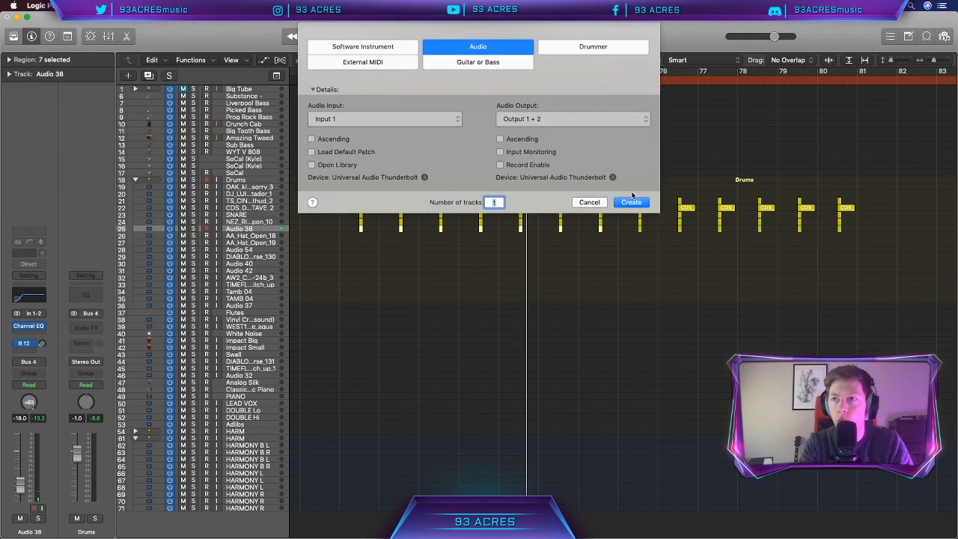
{"action": "left_click", "coordinate": [631, 202]}
{"action": "key", "text": "space"}
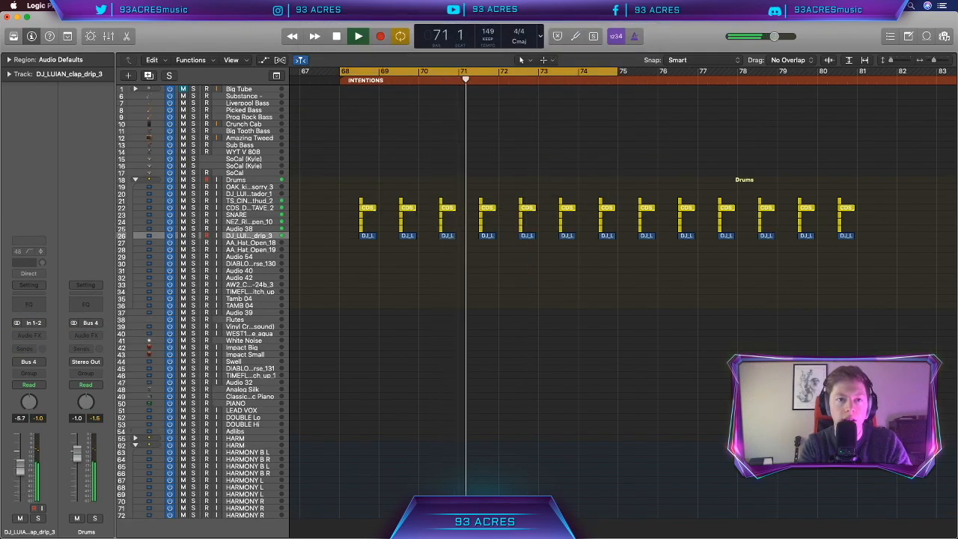
{"action": "key", "text": "space"}
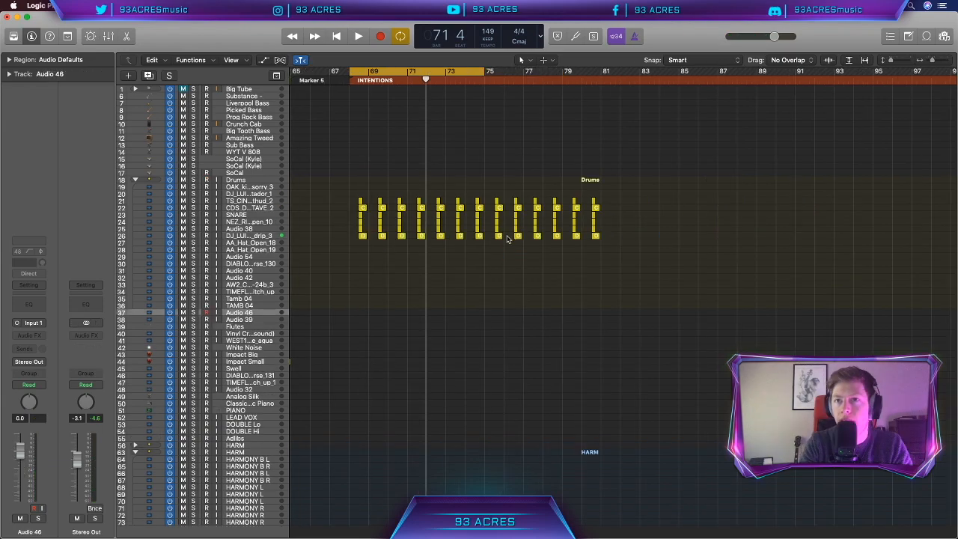
Move the new audio track below the clap_drip track and fill bars 68 to 80 with Splice's HH_HarlemSoul_03 hat at -17.2 dB.
{"action": "left_click_drag", "start_coordinate": [254, 313], "coordinate": [260, 241]}
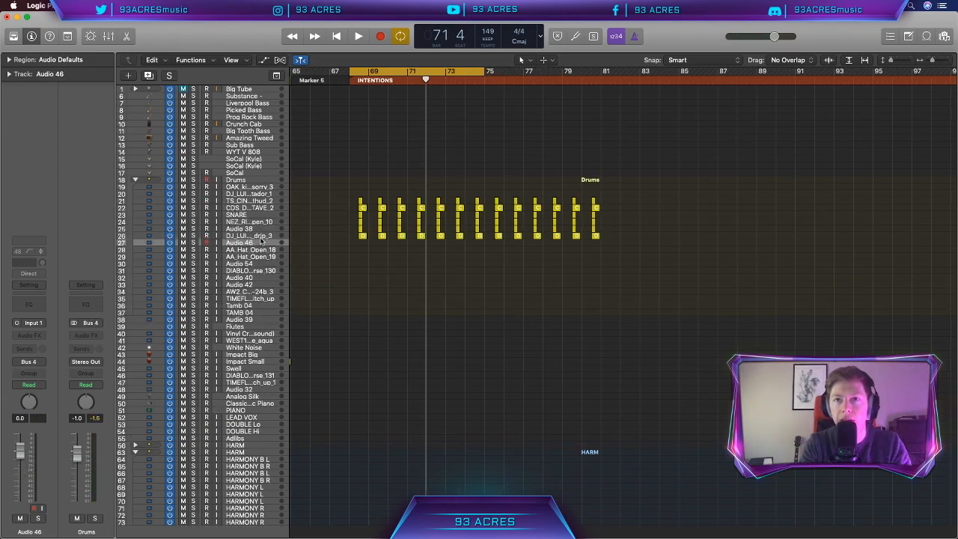
{"action": "key", "text": "ctrl+Up"}
{"action": "left_click", "coordinate": [807, 238]}
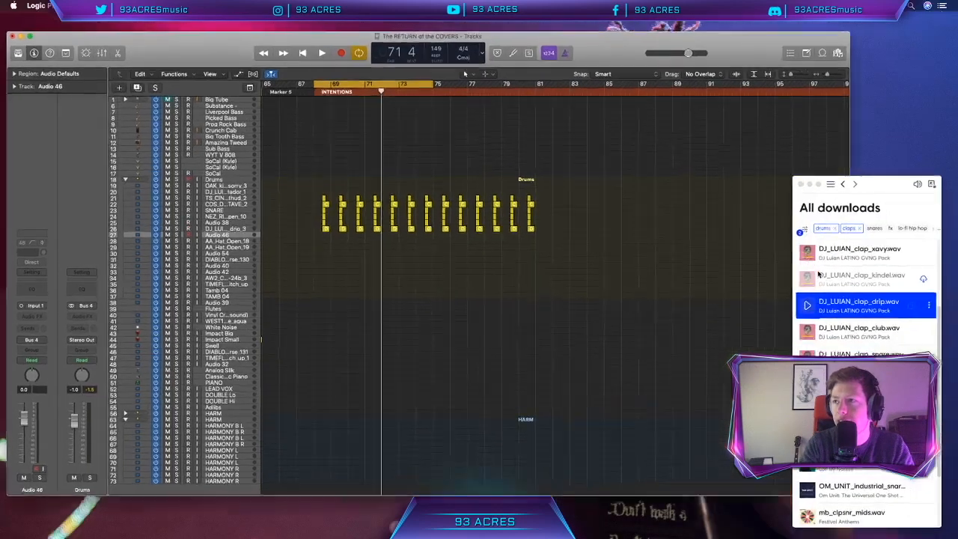
{"action": "left_click_drag", "start_coordinate": [812, 218], "coordinate": [744, 260]}
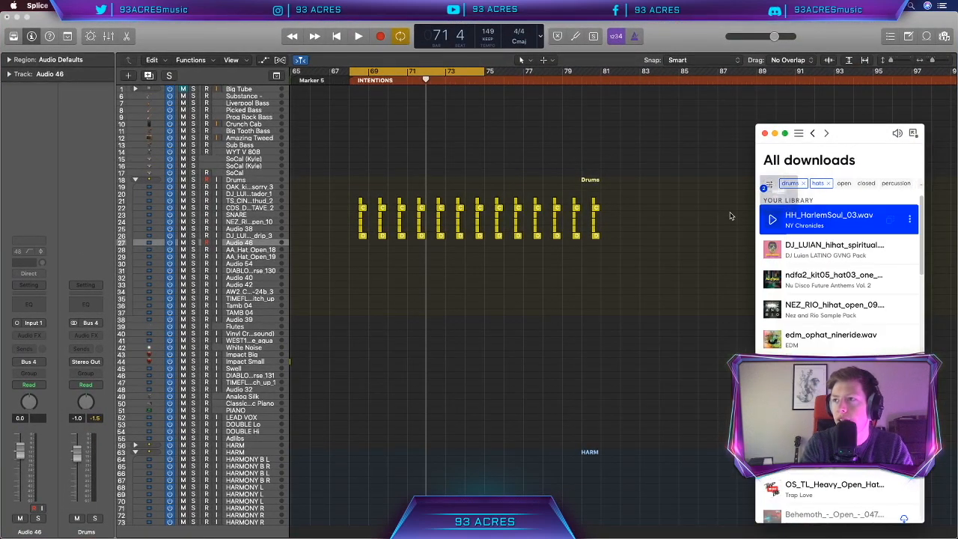
{"action": "key", "text": "z"}
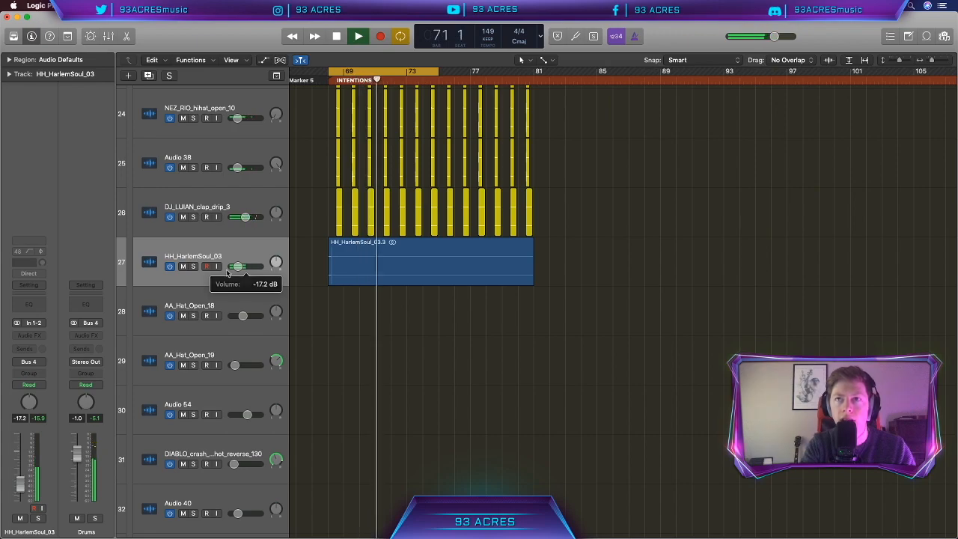
Cut the HH_HarlemSoul_03 hat region into a gapped pattern from bar 68 and place a single hat in bar 71 on the Audio 47 track.
{"action": "key", "text": "space"}
{"action": "scroll", "coordinate": [297, 264], "scroll_direction": "up", "scroll_amount": 5}
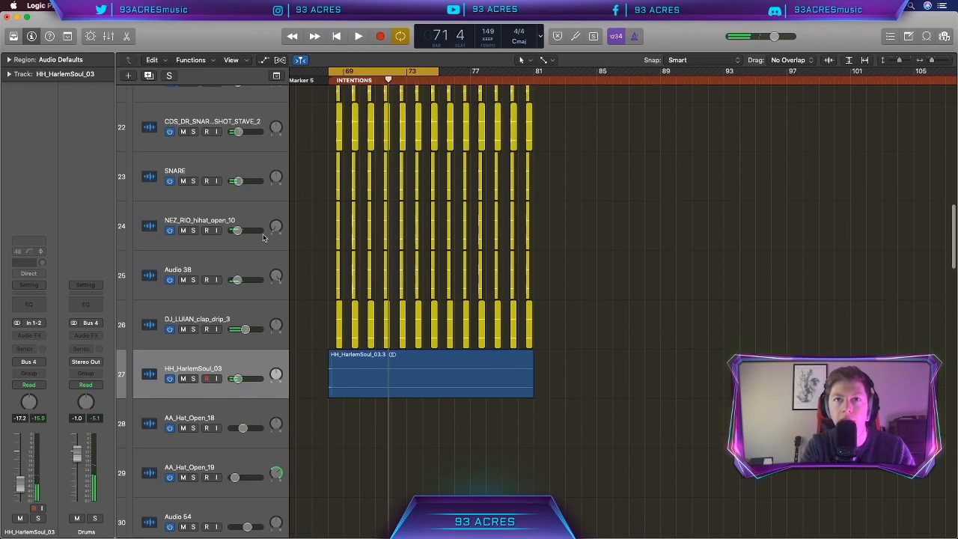
{"action": "scroll", "coordinate": [265, 236], "scroll_direction": "up", "scroll_amount": 3}
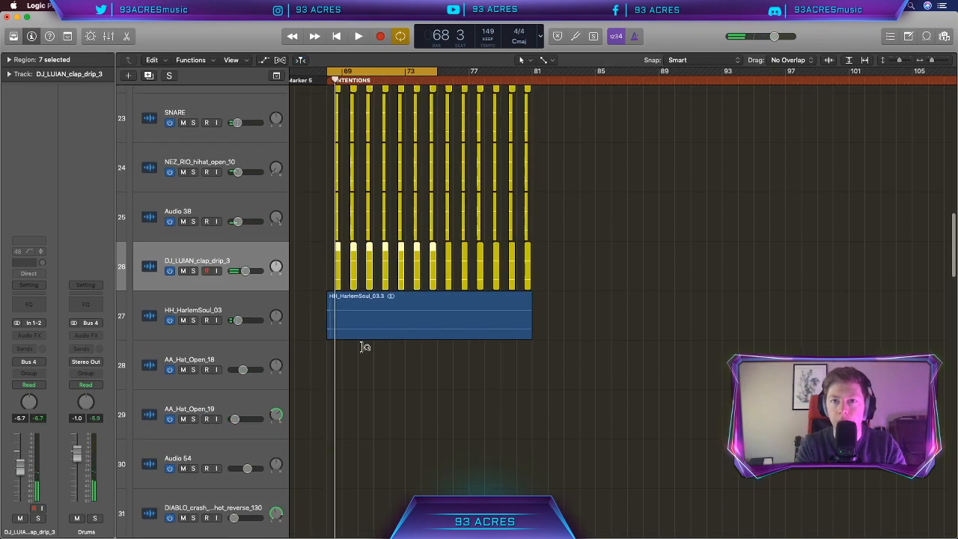
{"action": "scroll", "coordinate": [364, 346], "scroll_direction": "down", "scroll_amount": 1}
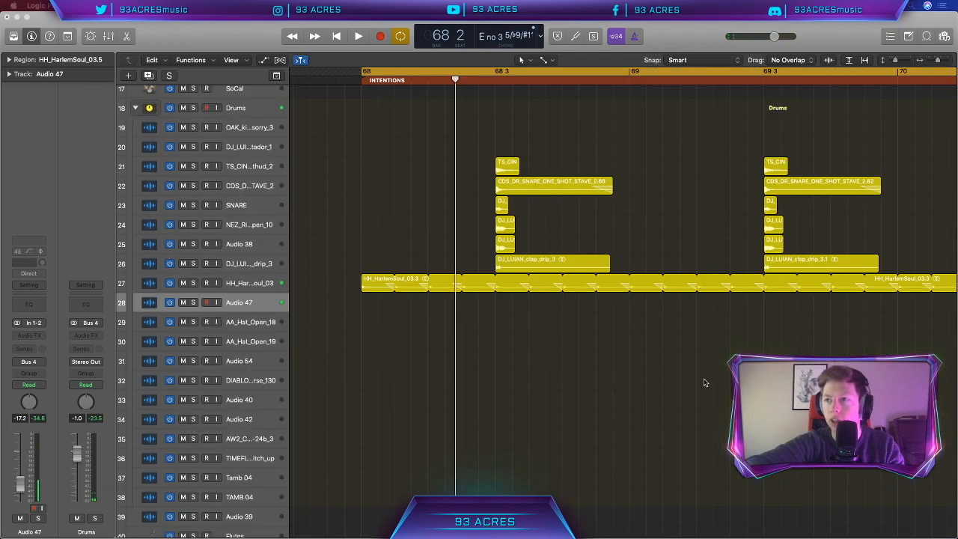
{"action": "scroll", "coordinate": [705, 380], "scroll_direction": "up", "scroll_amount": 5}
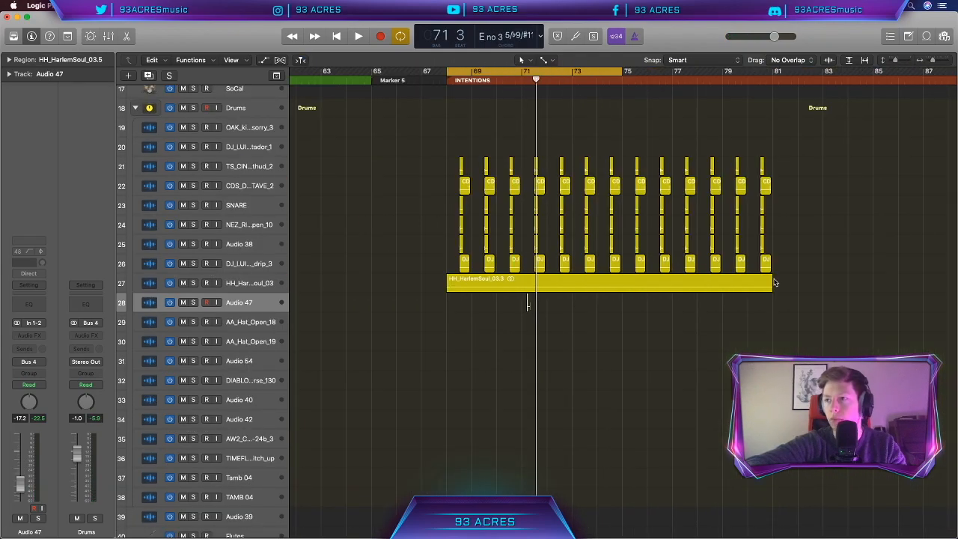
{"action": "left_click_drag", "start_coordinate": [768, 278], "coordinate": [494, 290]}
{"action": "scroll", "coordinate": [423, 289], "scroll_direction": "up", "scroll_amount": 5}
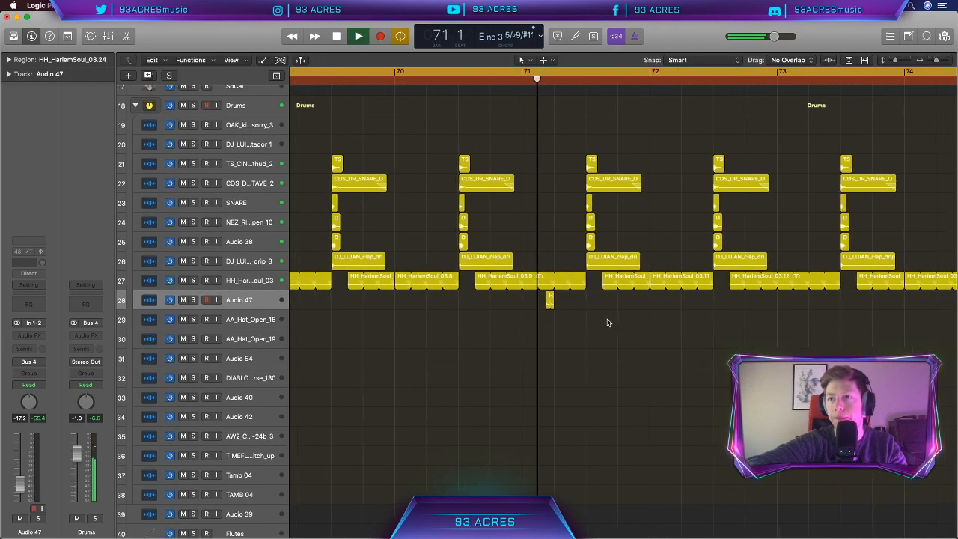
{"action": "key", "text": "space"}
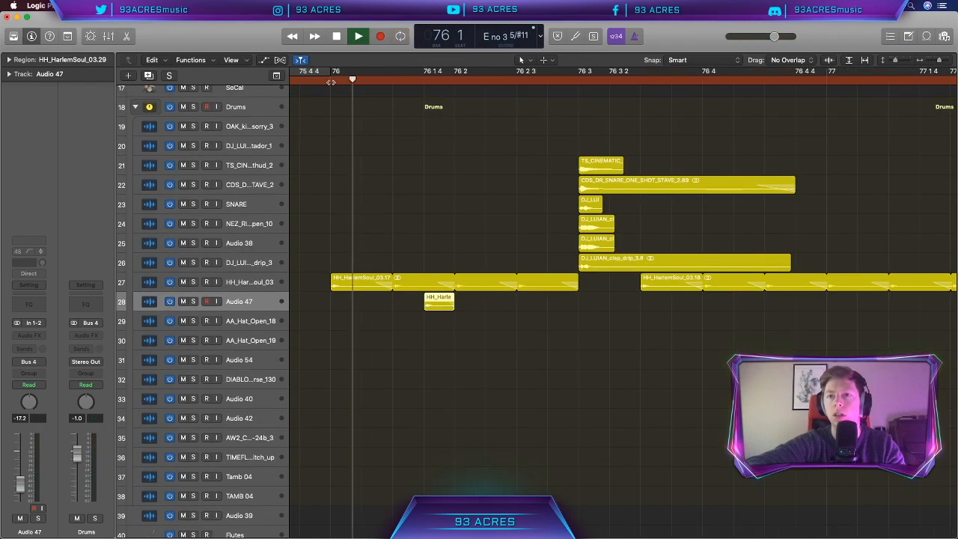
Play back the drum pattern repeated from bar 76 and rename the Audio 47 track to HH.
{"action": "key", "text": "super+Left"}
{"action": "key", "text": "super+Left"}
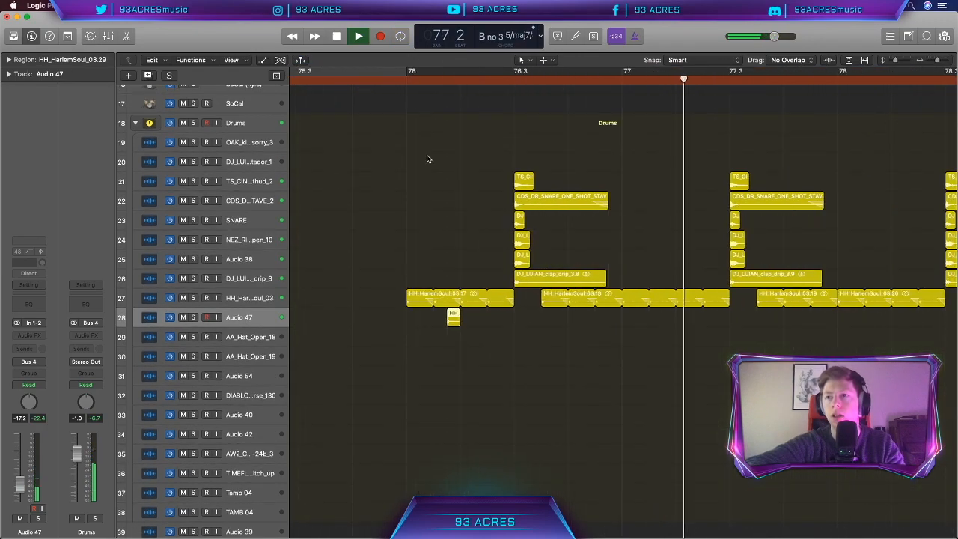
{"action": "scroll", "coordinate": [412, 227], "scroll_direction": "left", "scroll_amount": 4}
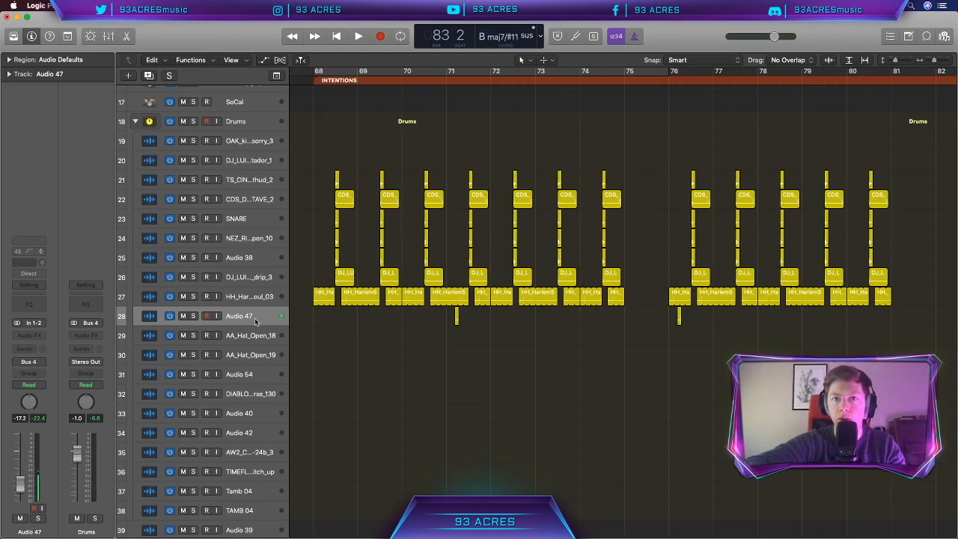
{"action": "double_click", "coordinate": [254, 320]}
{"action": "type", "text": "HH"}
{"action": "key", "text": "Return"}
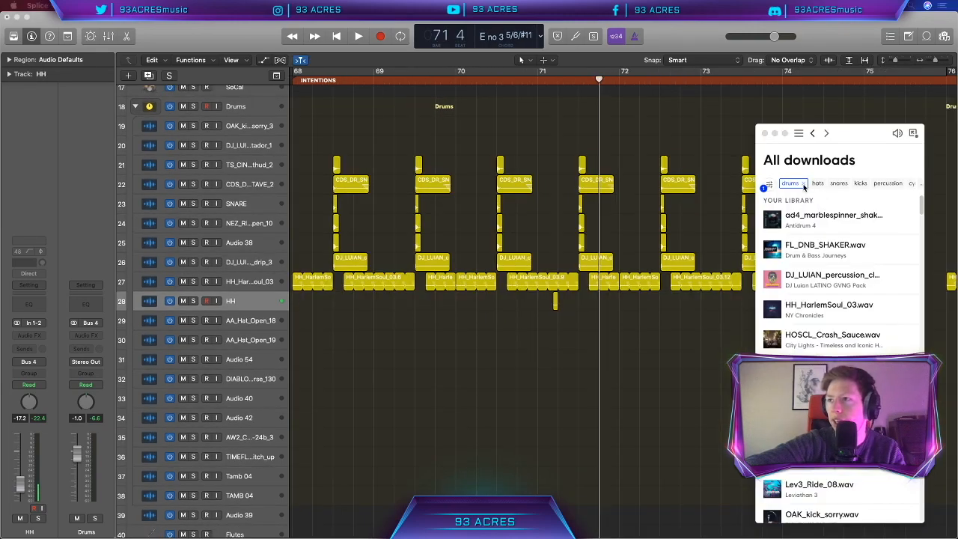
Clear the drums filter in Splice, place a NEZ_RIO open hi-hat late in bars 71 and 79, and play back with bars 68 to 76 cycling.
{"action": "left_click", "coordinate": [770, 185]}
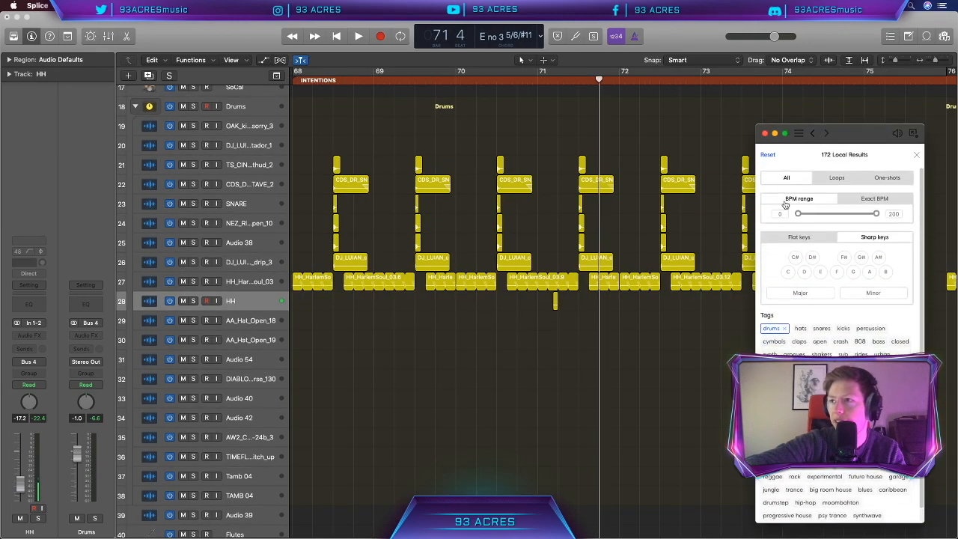
{"action": "left_click", "coordinate": [772, 329]}
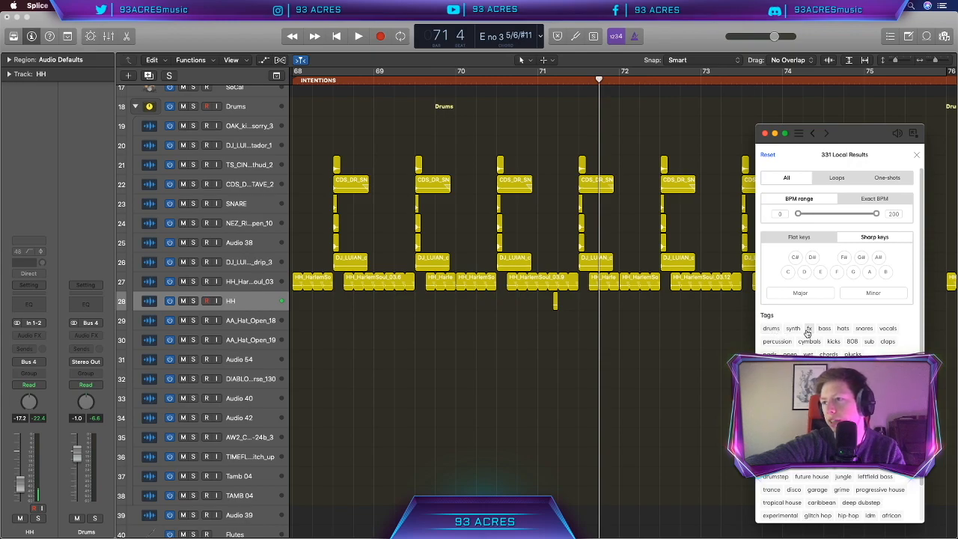
{"action": "left_click_drag", "start_coordinate": [807, 217], "coordinate": [569, 330]}
{"action": "left_click_drag", "start_coordinate": [499, 328], "coordinate": [684, 323]}
{"action": "key", "text": "c"}
{"action": "key", "text": "space"}
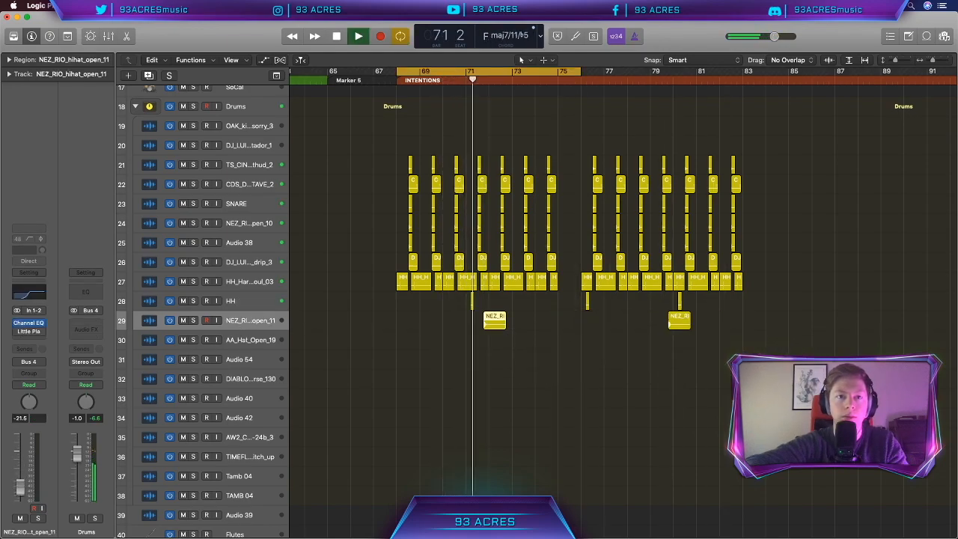
Send the NEZ_RIO_hihat_open_11 track to Bus 2, set its volume to -22.0 dB and play it from bar 68.
{"action": "left_click", "coordinate": [29, 350]}
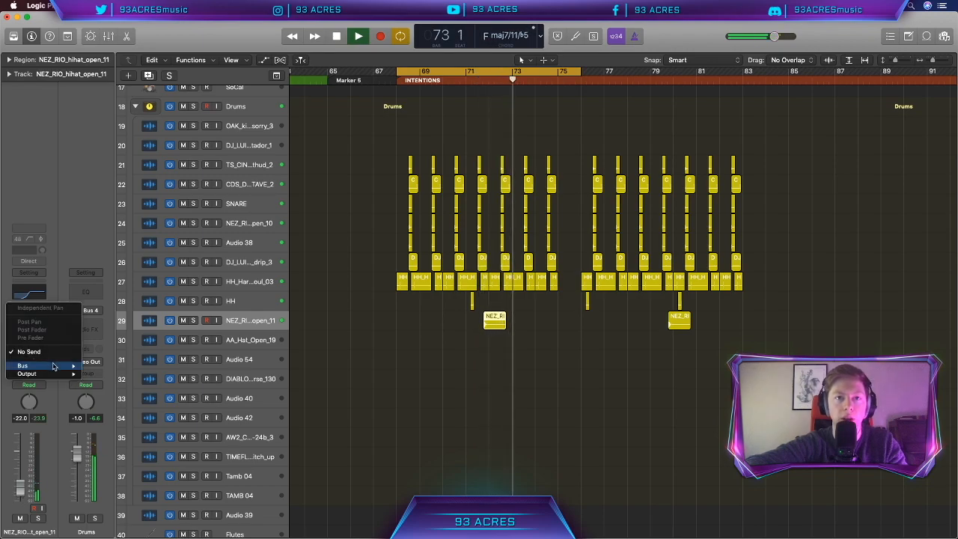
{"action": "key", "text": "space"}
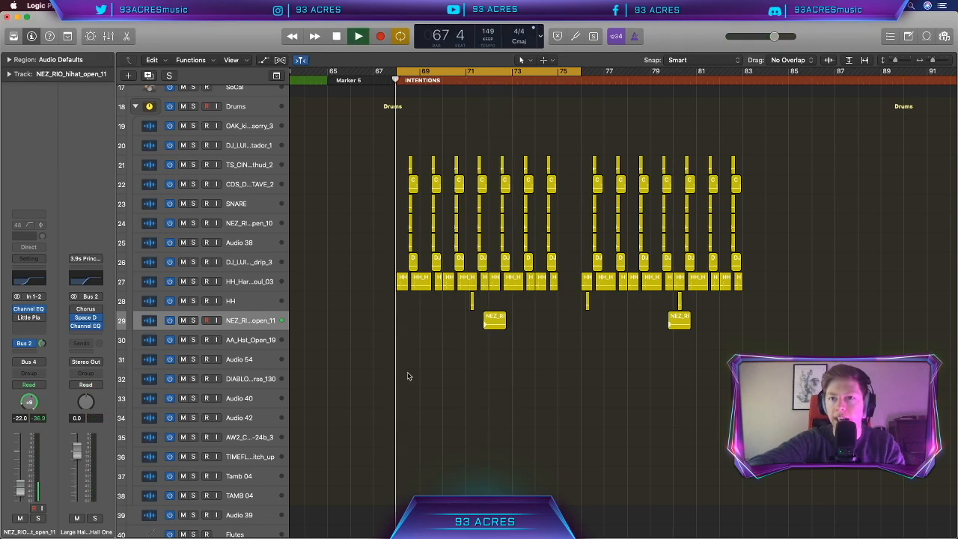
{"action": "key", "text": "space"}
Create a software instrument track below Analog Silk and load Retro Synth in stereo on it.
{"action": "scroll", "coordinate": [463, 329], "scroll_direction": "up", "scroll_amount": 1}
{"action": "scroll", "coordinate": [461, 329], "scroll_direction": "right", "scroll_amount": 1}
{"action": "scroll", "coordinate": [462, 329], "scroll_direction": "up", "scroll_amount": 1}
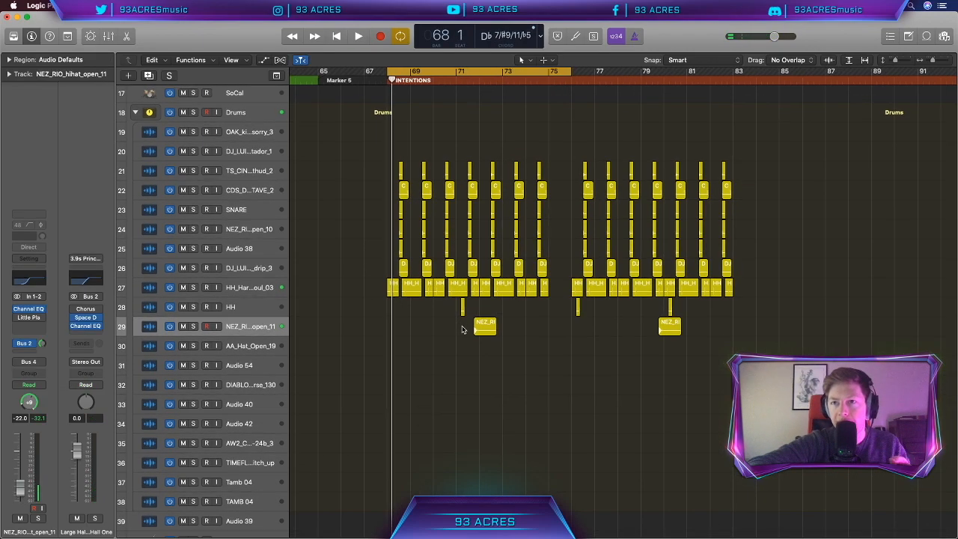
{"action": "scroll", "coordinate": [462, 329], "scroll_direction": "right", "scroll_amount": 2}
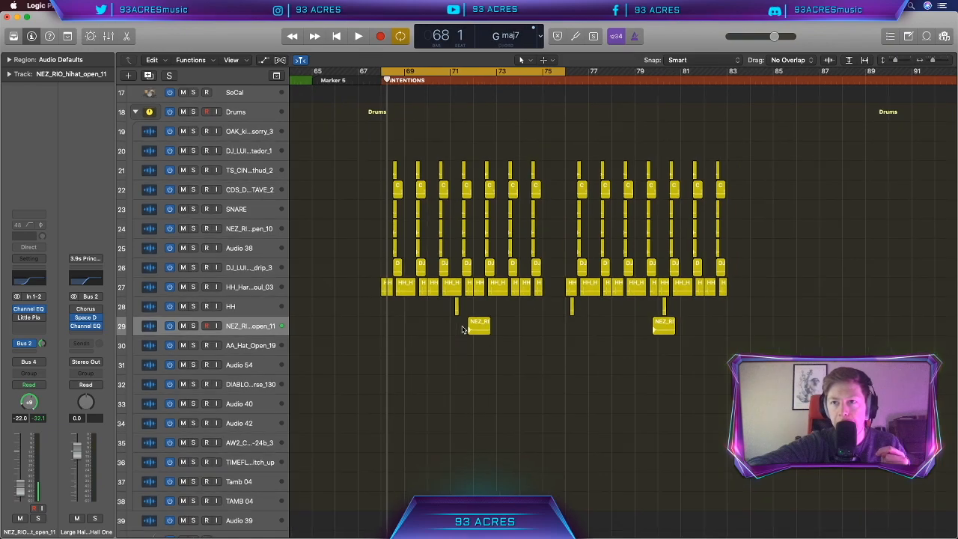
{"action": "scroll", "coordinate": [462, 329], "scroll_direction": "down", "scroll_amount": 6}
{"action": "scroll", "coordinate": [463, 329], "scroll_direction": "down", "scroll_amount": 4}
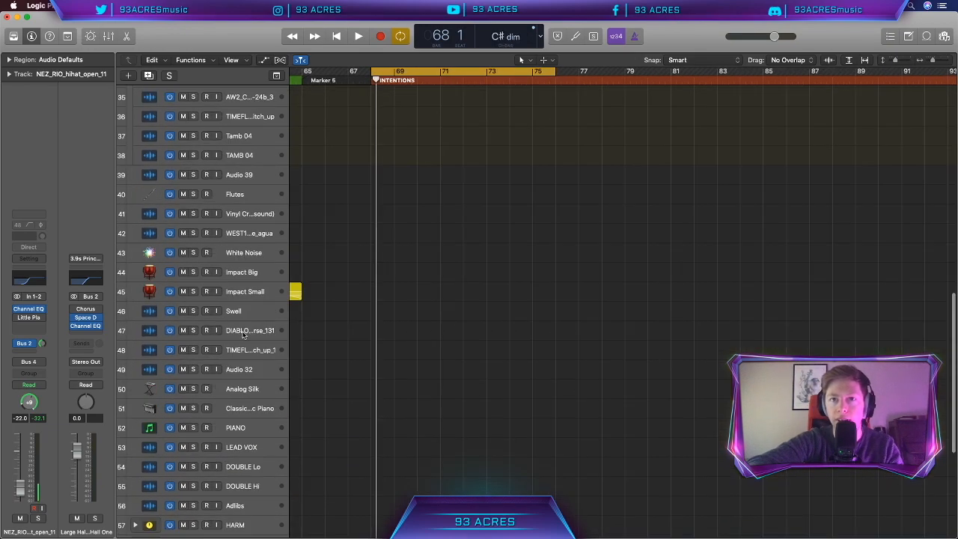
{"action": "left_click", "coordinate": [245, 385]}
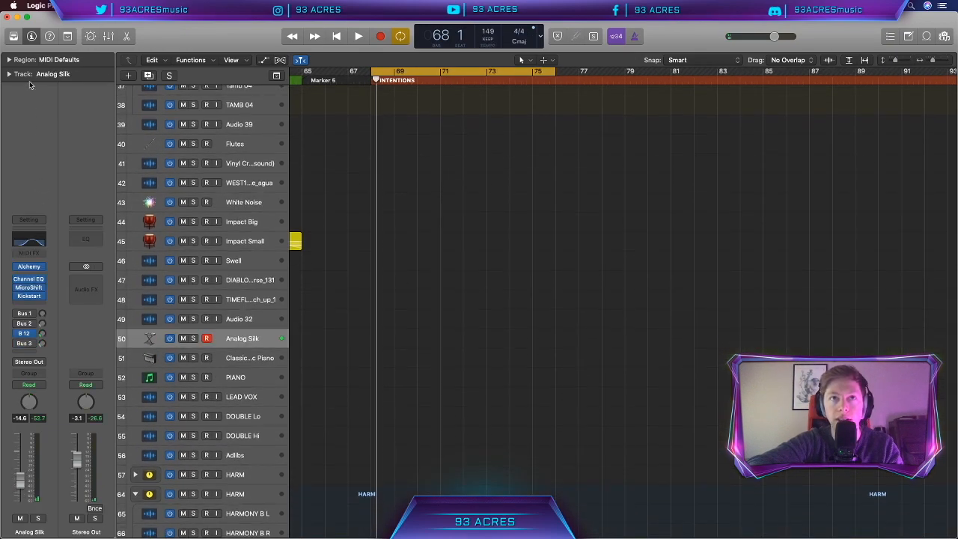
{"action": "left_click", "coordinate": [128, 75]}
{"action": "left_click", "coordinate": [378, 47]}
{"action": "left_click", "coordinate": [630, 174]}
{"action": "left_click", "coordinate": [14, 37]}
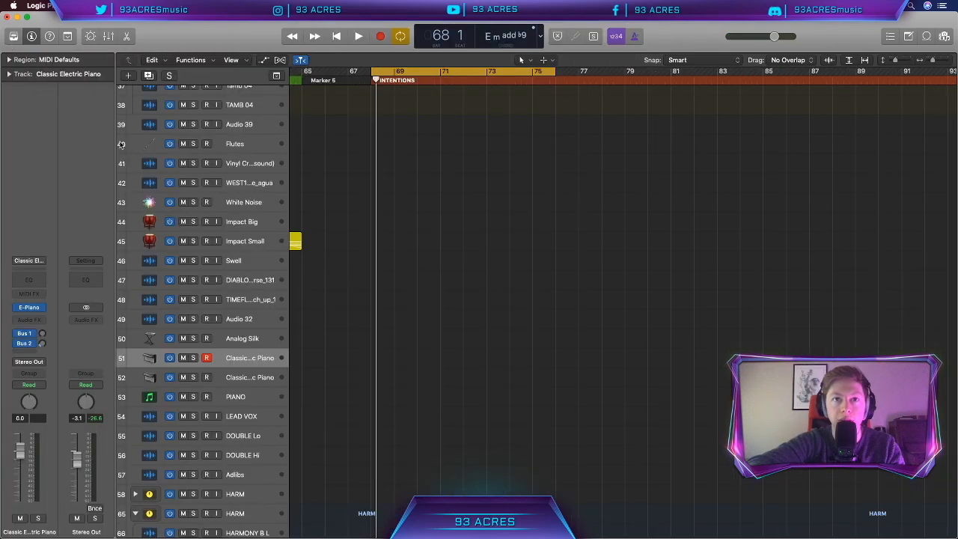
{"action": "left_click", "coordinate": [37, 308]}
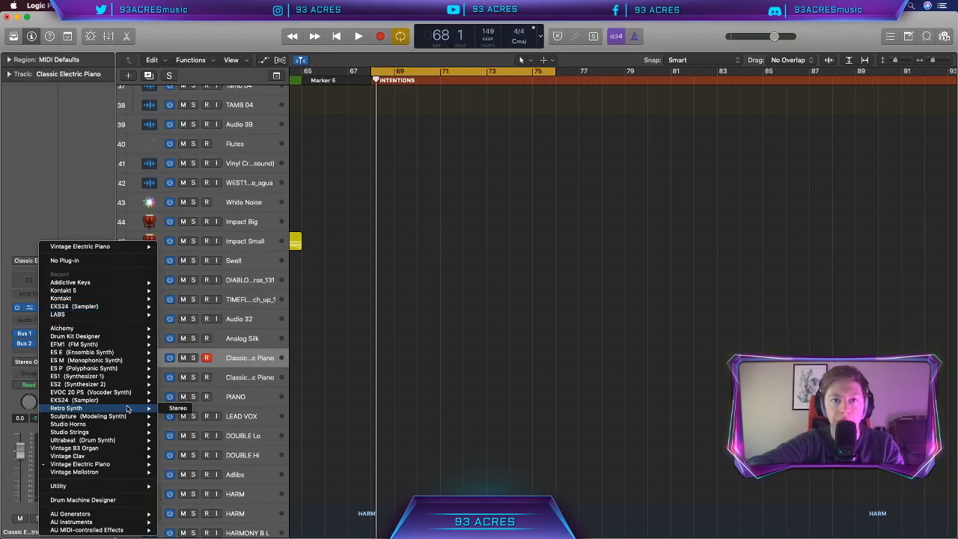
{"action": "left_click", "coordinate": [172, 408]}
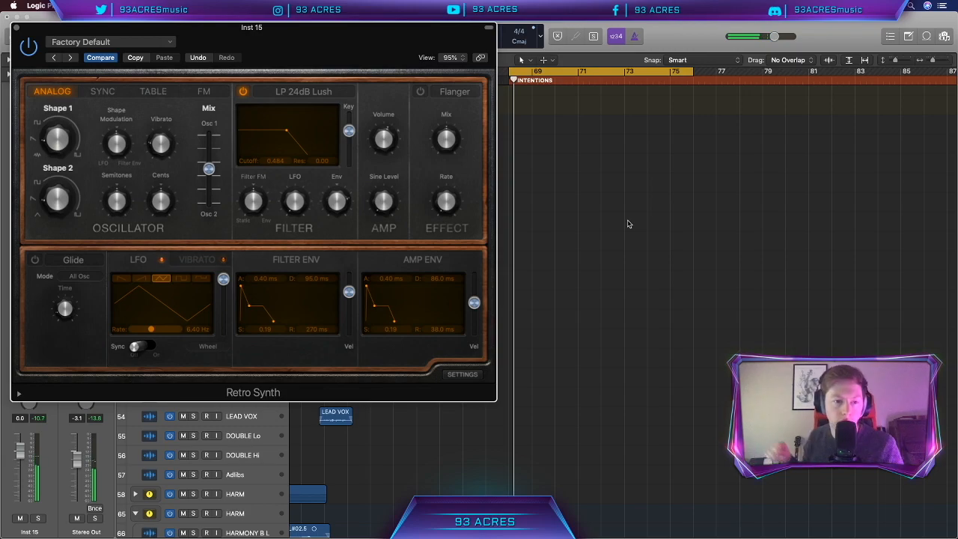
Record a Retro Synth melody from bar 68 to 76 and open the recorded region in the Piano Roll.
{"action": "key", "text": "r"}
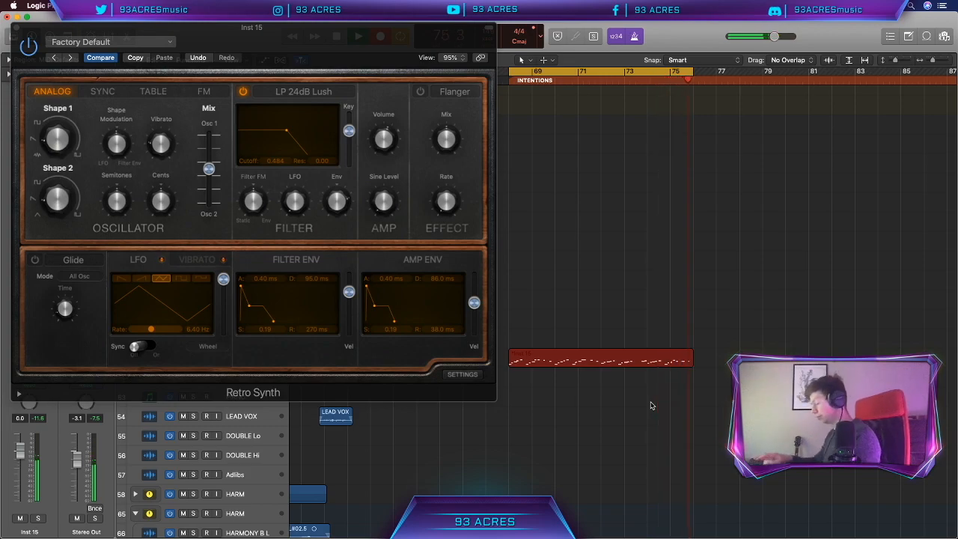
{"action": "key", "text": "space"}
{"action": "double_click", "coordinate": [648, 360]}
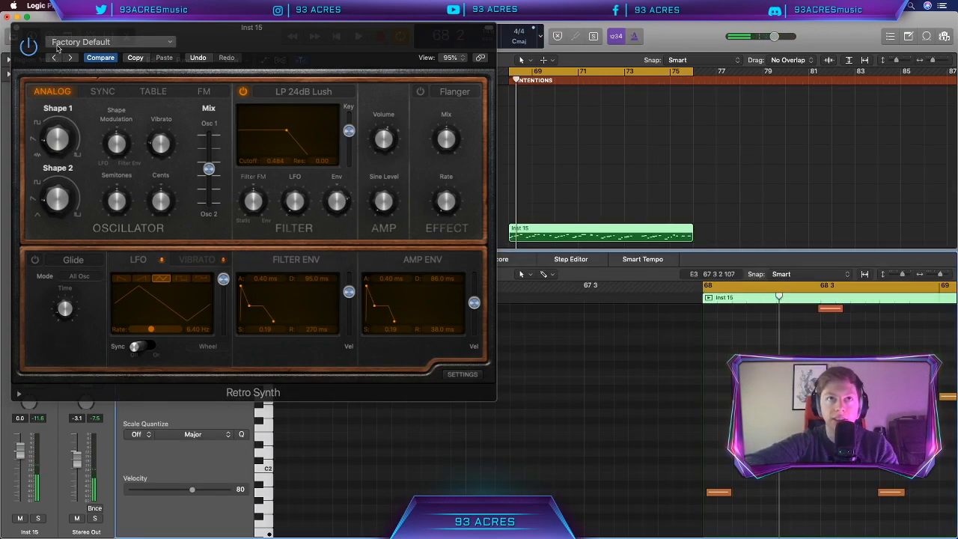
{"action": "left_click", "coordinate": [17, 29]}
Select all notes of the recorded synth region and fix their velocity at 100 with the Fixed Velocity transform.
{"action": "scroll", "coordinate": [604, 473], "scroll_direction": "down", "scroll_amount": 5}
{"action": "scroll", "coordinate": [604, 473], "scroll_direction": "right", "scroll_amount": 3}
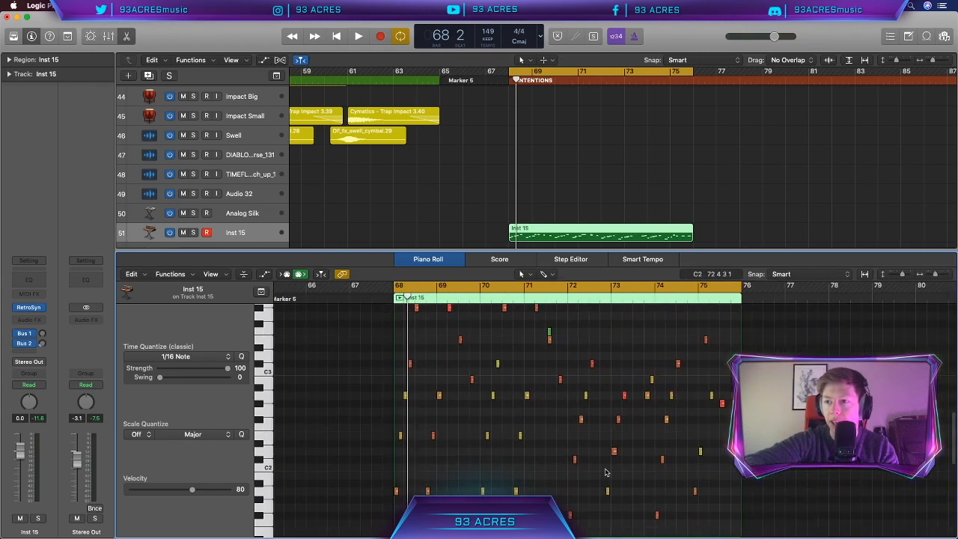
{"action": "left_click_drag", "start_coordinate": [809, 499], "coordinate": [416, 217]}
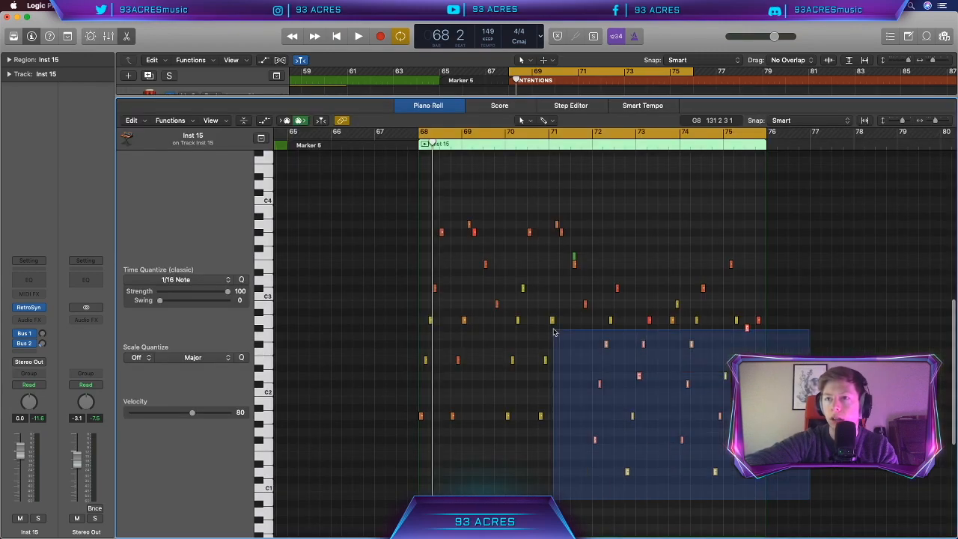
{"action": "left_click", "coordinate": [170, 120]}
{"action": "mouse_move", "coordinate": [224, 212]}
{"action": "left_click", "coordinate": [353, 212]}
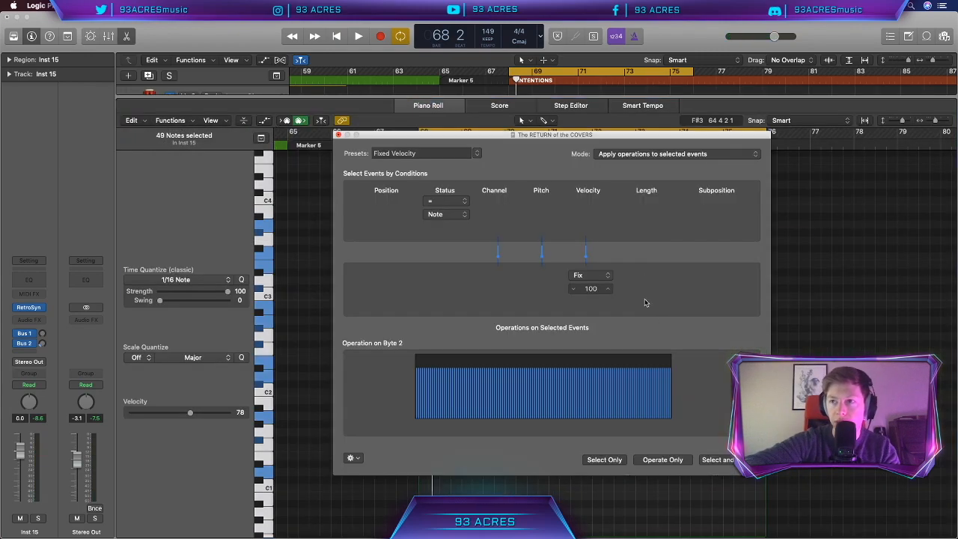
{"action": "left_click", "coordinate": [711, 459]}
Apply the Fixed Note Length transform to the selected synth notes and play back the part.
{"action": "left_click", "coordinate": [476, 154]}
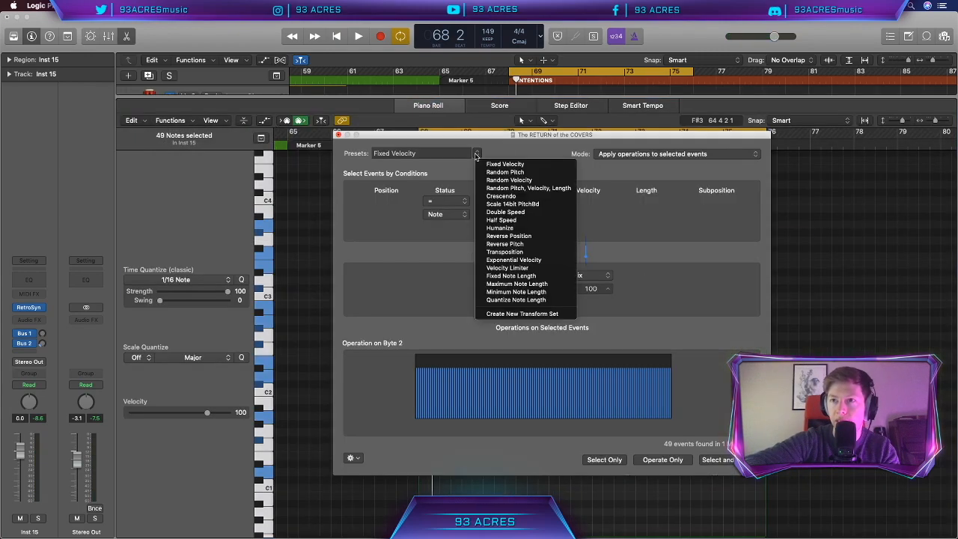
{"action": "left_click", "coordinate": [513, 274]}
{"action": "left_click", "coordinate": [725, 380]}
{"action": "key", "text": "space"}
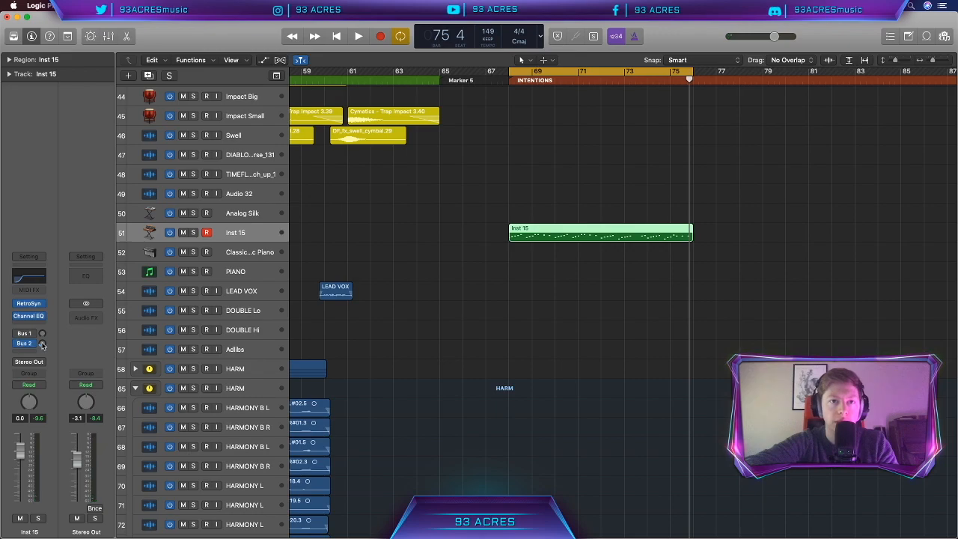
Set the Bus 2 send of Inst 15 to -14.3 dB and insert Decapitator with style E and Punish off.
{"action": "left_click", "coordinate": [43, 345]}
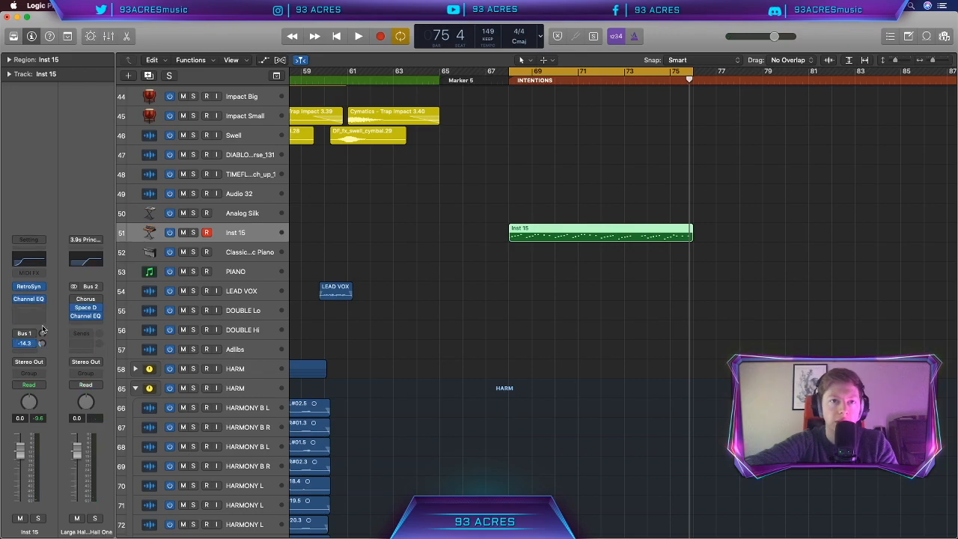
{"action": "mouse_move", "coordinate": [50, 461]}
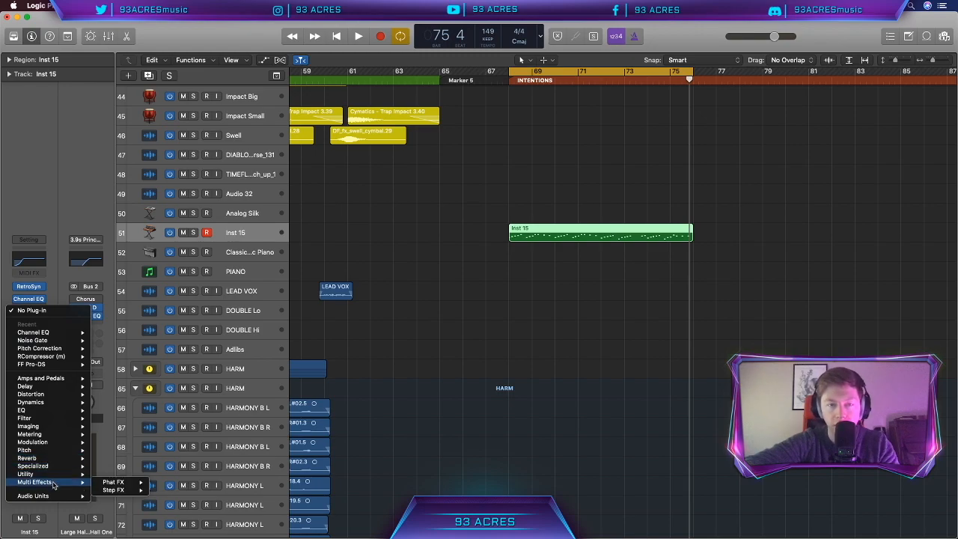
{"action": "left_click", "coordinate": [242, 381]}
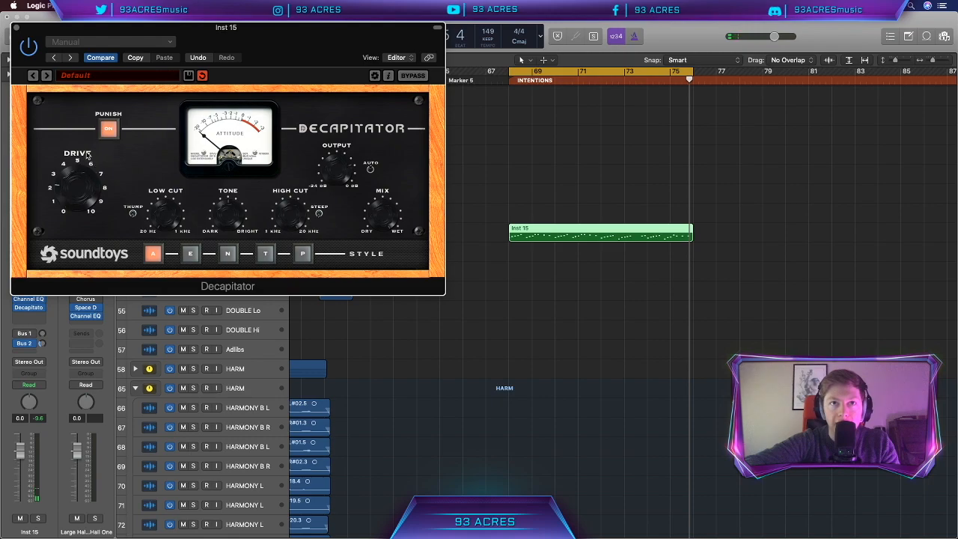
{"action": "left_click", "coordinate": [190, 253]}
{"action": "left_click", "coordinate": [108, 128]}
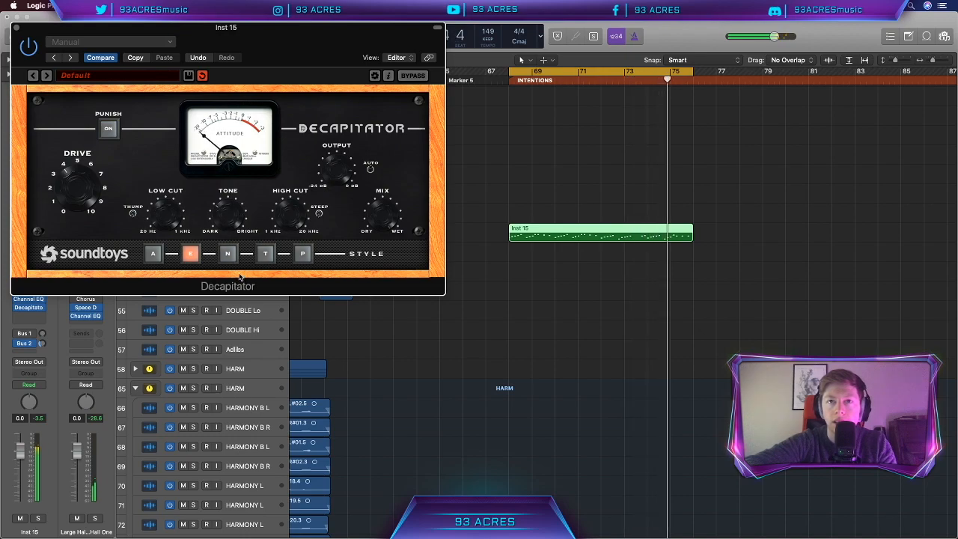
{"action": "key", "text": "super+w"}
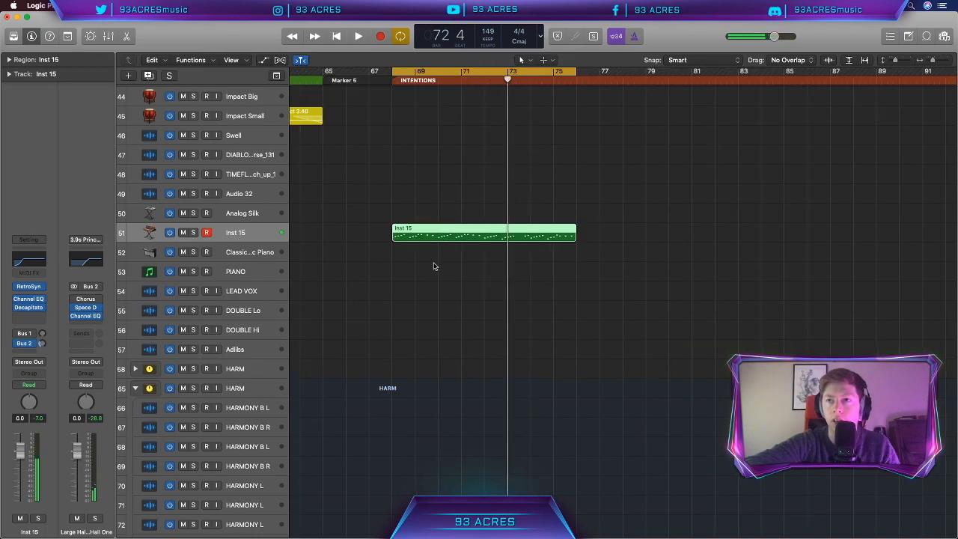
Duplicate the Inst 15 synth track with its settings, without its region.
{"action": "scroll", "coordinate": [434, 266], "scroll_direction": "right", "scroll_amount": 1}
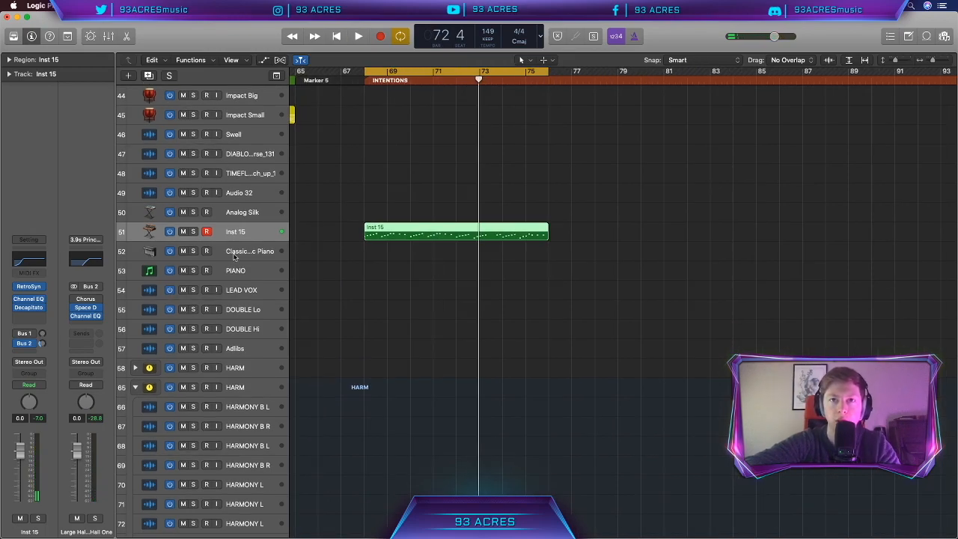
{"action": "key", "text": "super+d"}
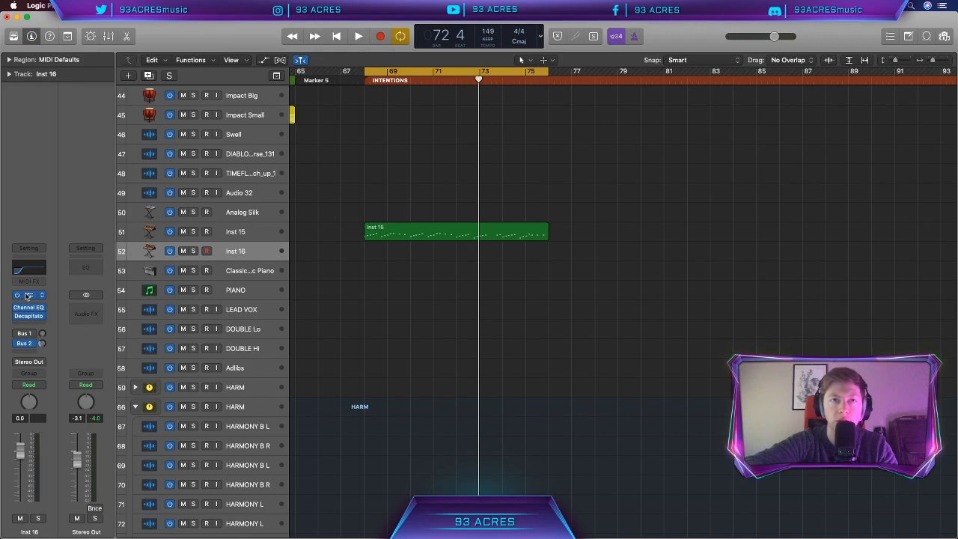
Set the amp envelope attack of the Retro Synth on Inst 16 to 9.50 ms.
{"action": "left_click", "coordinate": [27, 295]}
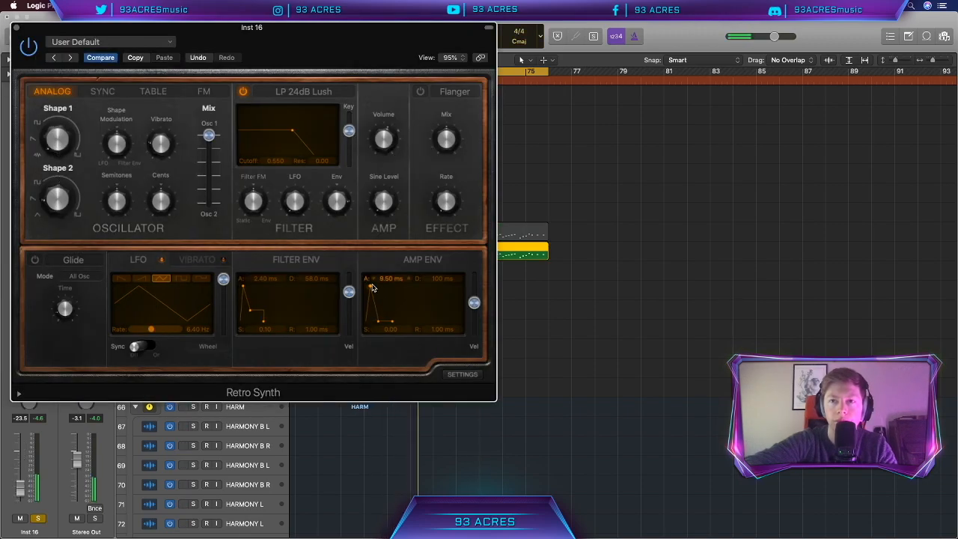
{"action": "left_click", "coordinate": [16, 29]}
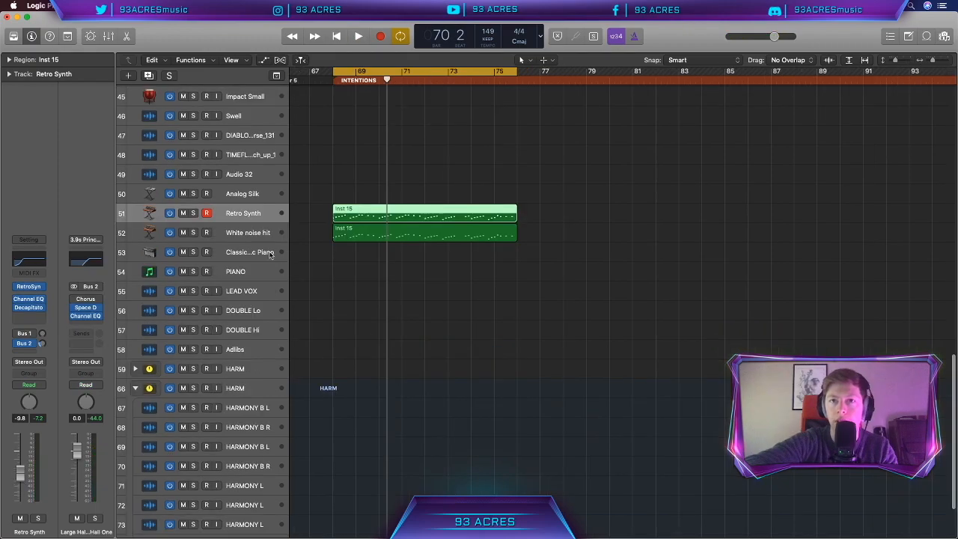
Create one software instrument track with the default patch directly below the White noise hit track.
{"action": "left_click", "coordinate": [260, 255]}
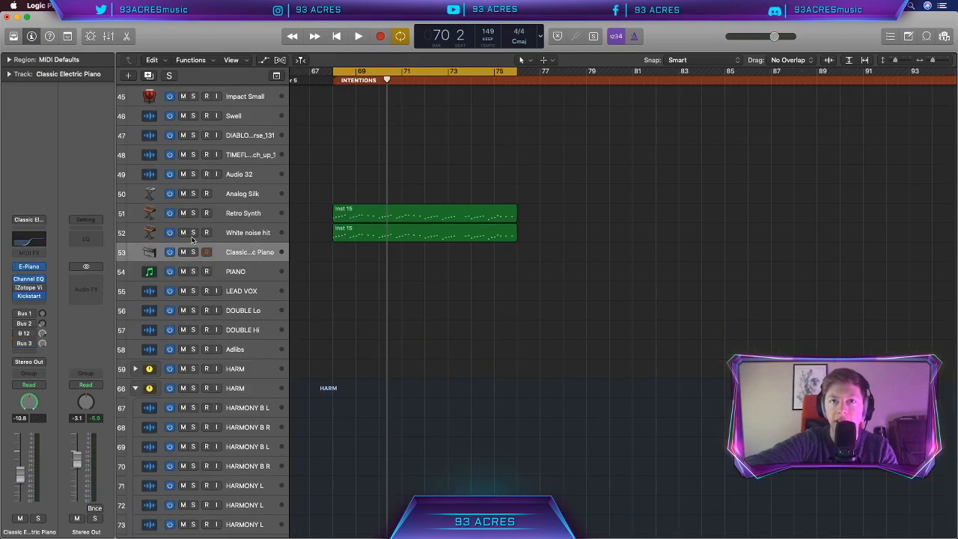
{"action": "left_click", "coordinate": [242, 240]}
{"action": "left_click", "coordinate": [128, 76]}
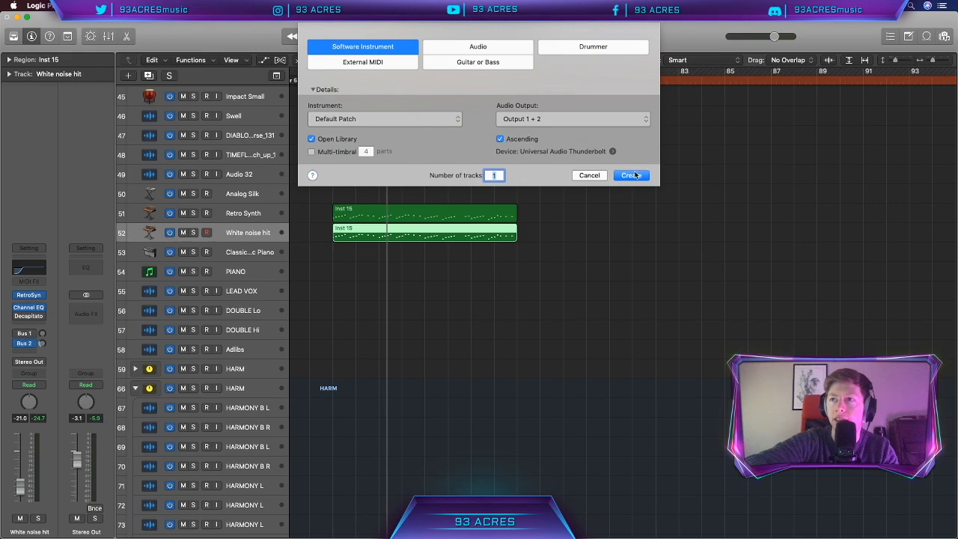
{"action": "left_click", "coordinate": [634, 175]}
{"action": "left_click", "coordinate": [14, 36]}
Load Sculpture on the new instrument track with the Salon Echo preset from Modeled Bells.
{"action": "left_click", "coordinate": [42, 307]}
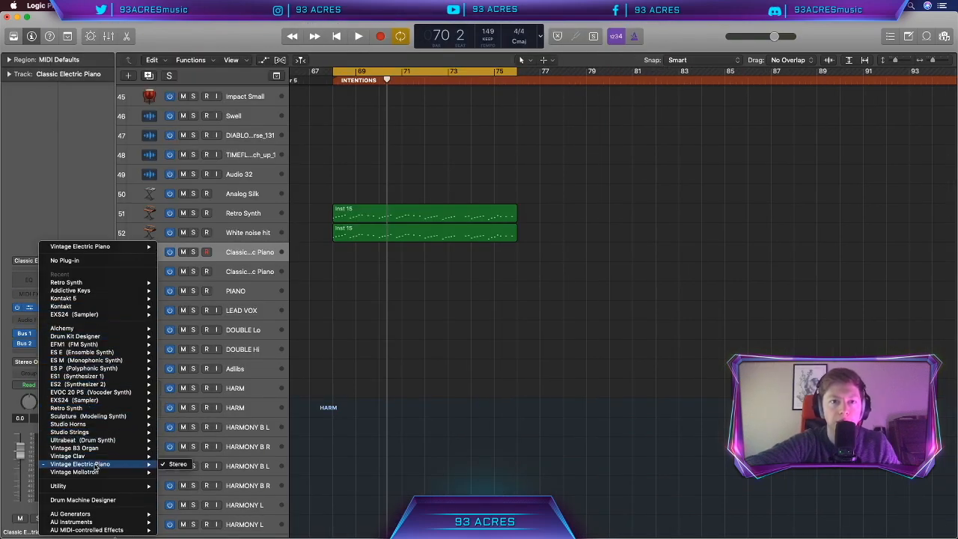
{"action": "left_click", "coordinate": [88, 416]}
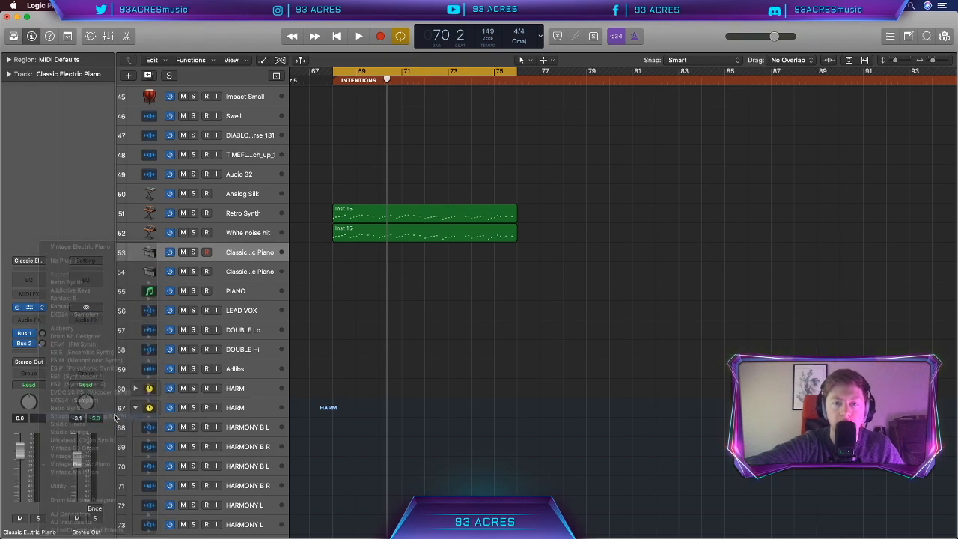
{"action": "left_click", "coordinate": [157, 45]}
{"action": "mouse_move", "coordinate": [187, 259]}
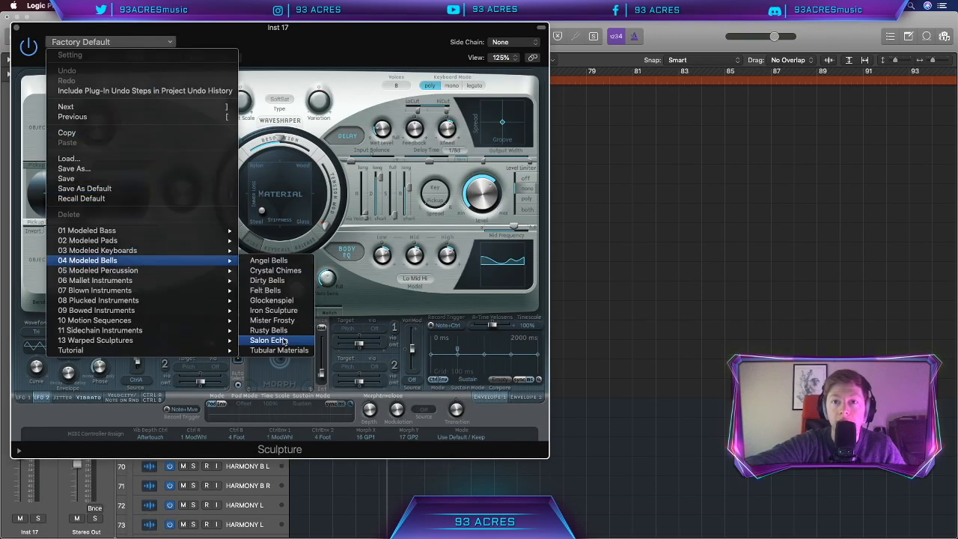
{"action": "left_click", "coordinate": [269, 337]}
{"action": "left_click", "coordinate": [15, 28]}
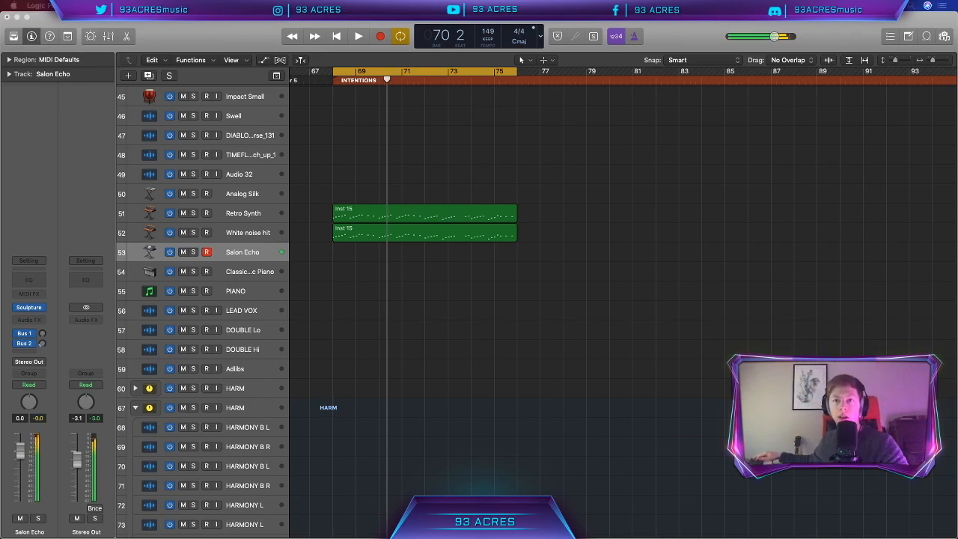
Record a short three-note part on the Salon Echo track from bar 71 and open it in the Piano Roll.
{"action": "key", "text": "r"}
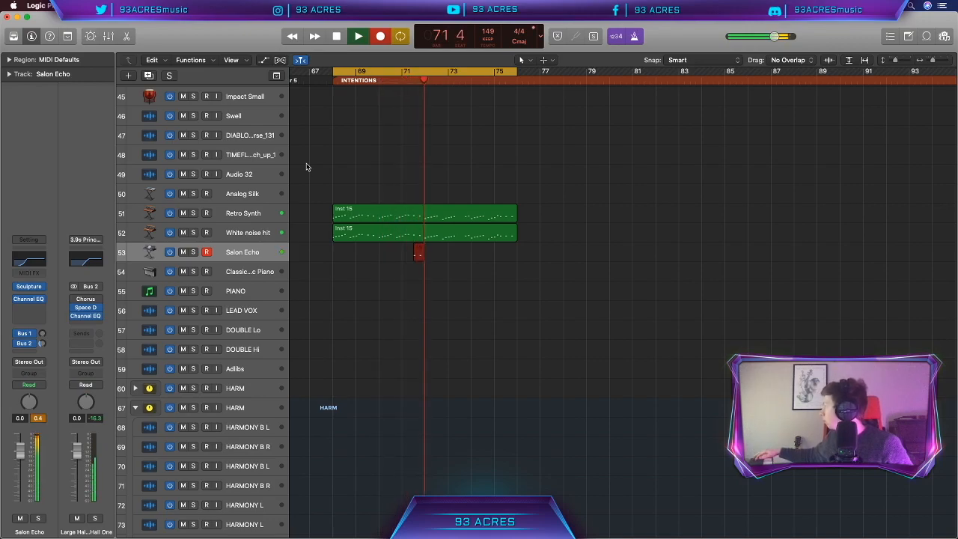
{"action": "key", "text": "space"}
{"action": "double_click", "coordinate": [432, 253]}
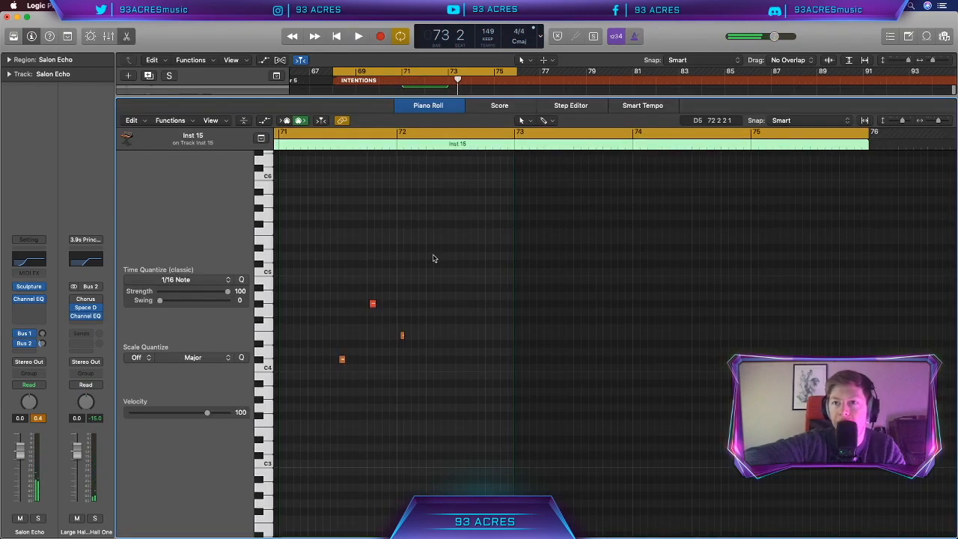
Fix the velocity of the three Salon Echo notes at 100 and apply the Fixed Note Length transform to them.
{"action": "left_click_drag", "start_coordinate": [441, 407], "coordinate": [287, 256]}
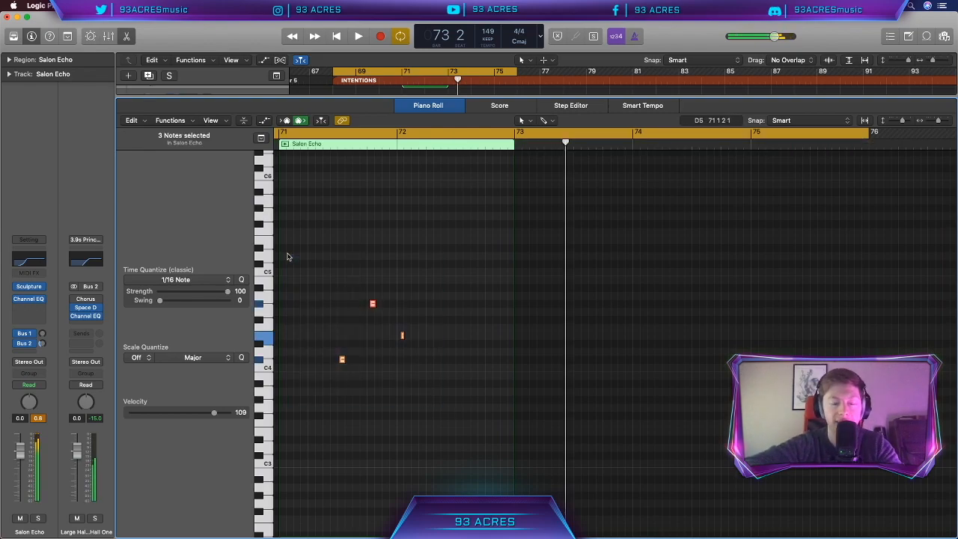
{"action": "key", "text": "super+9"}
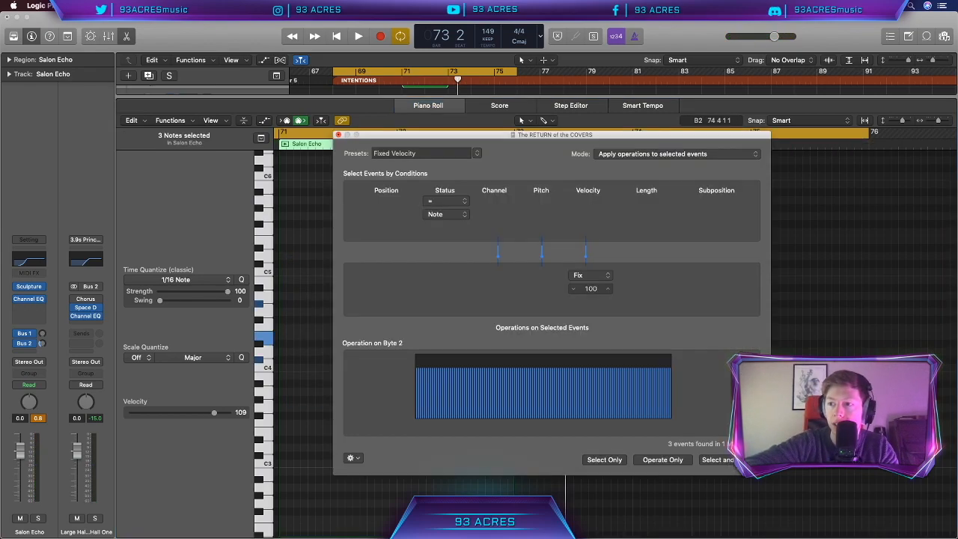
{"action": "left_click", "coordinate": [717, 459]}
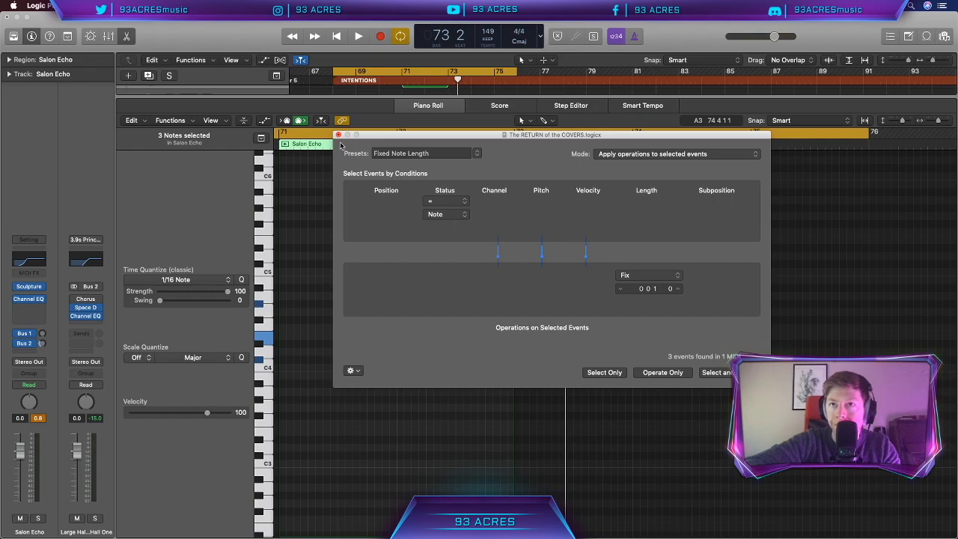
{"action": "left_click", "coordinate": [339, 135]}
Insert the Soundtoys Little Plate reverb after the Channel EQ on the Salon Echo track.
{"action": "left_click", "coordinate": [30, 313]}
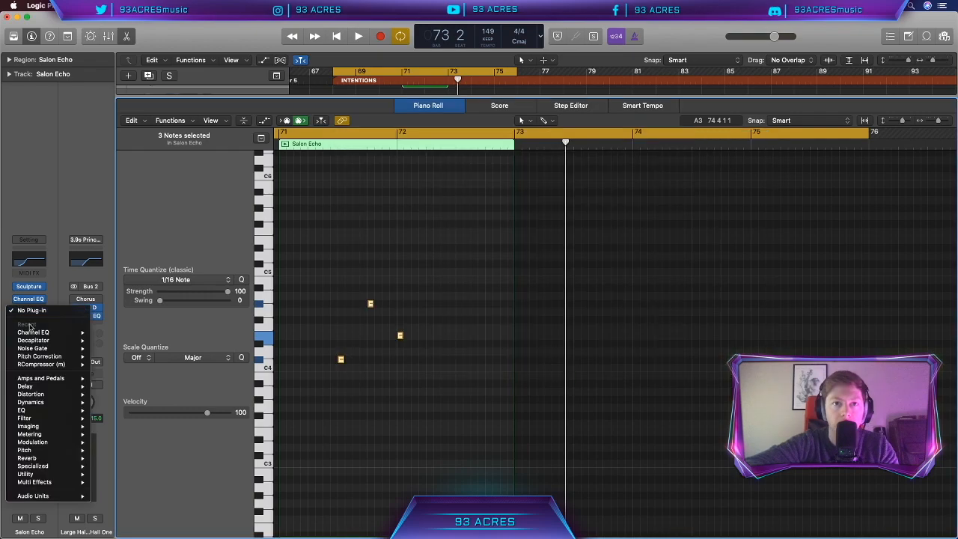
{"action": "mouse_move", "coordinate": [45, 495]}
{"action": "mouse_move", "coordinate": [120, 505]}
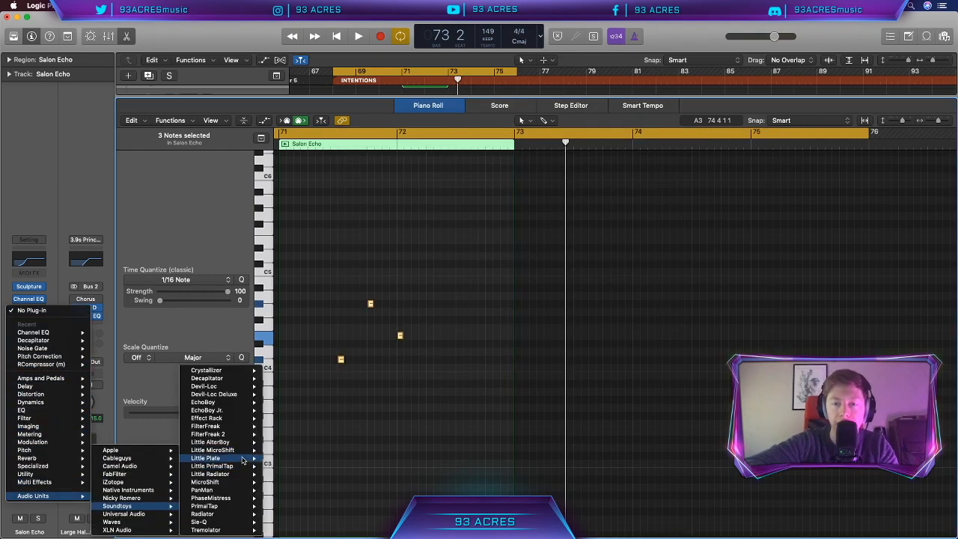
{"action": "left_click", "coordinate": [243, 459]}
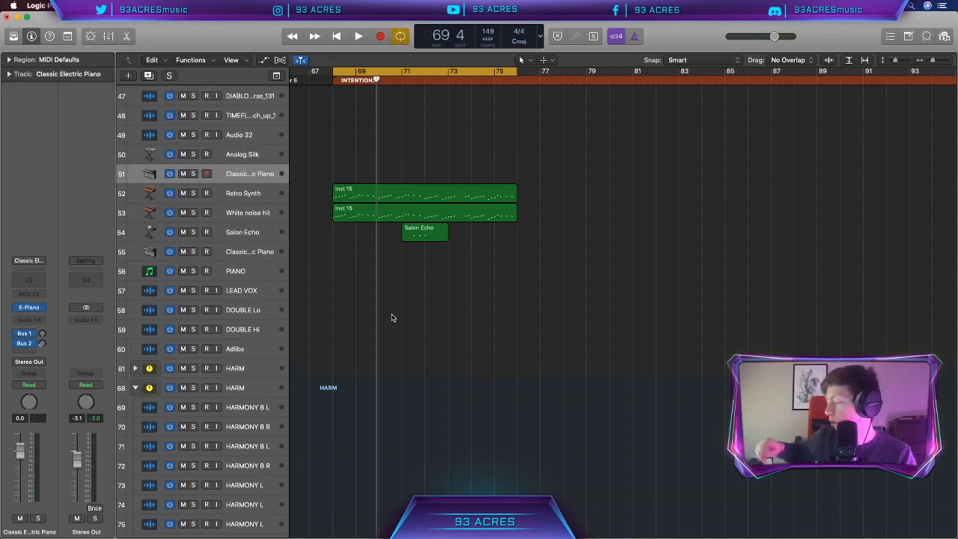
Lower the bar 72 note in the upper Salon Echo track's two-note Inst 15 region by one semitone.
{"action": "double_click", "coordinate": [402, 193]}
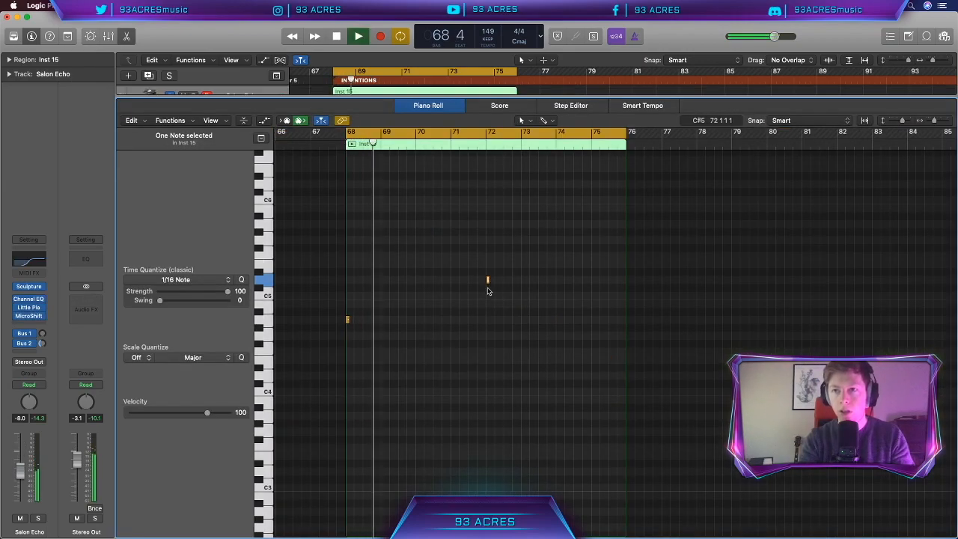
{"action": "left_click_drag", "start_coordinate": [487, 281], "coordinate": [487, 288]}
{"action": "left_click", "coordinate": [504, 352]}
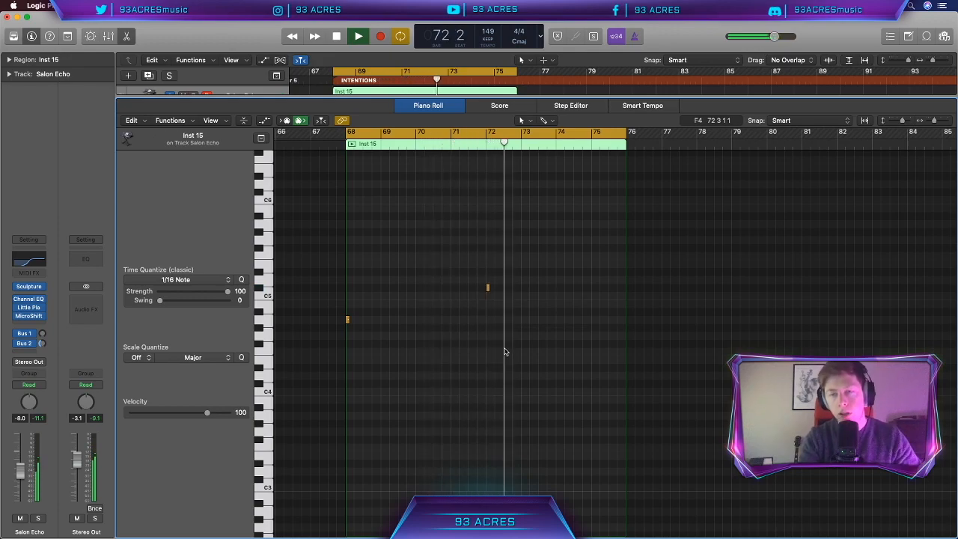
{"action": "key", "text": "space"}
{"action": "key", "text": "e"}
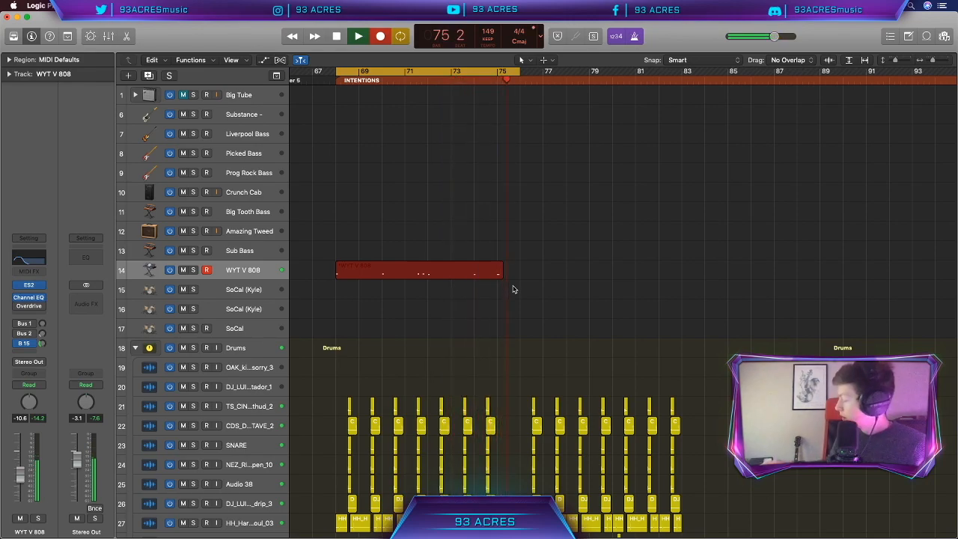
Finish recording the WYT V 808 bass part over bars 68 to 76 and raise its last note to B2.
{"action": "key", "text": "space"}
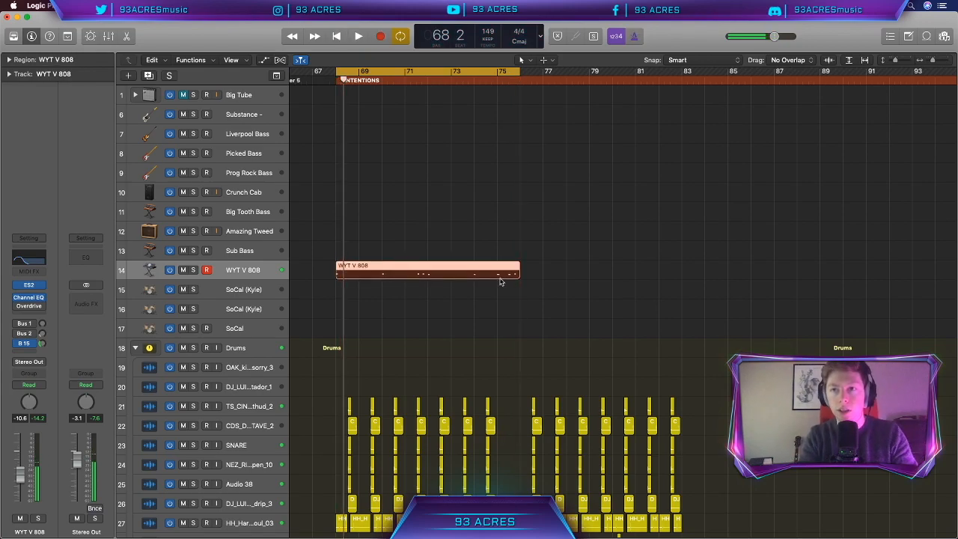
{"action": "double_click", "coordinate": [503, 274]}
{"action": "left_click", "coordinate": [619, 317]}
{"action": "left_click_drag", "start_coordinate": [620, 317], "coordinate": [619, 305]}
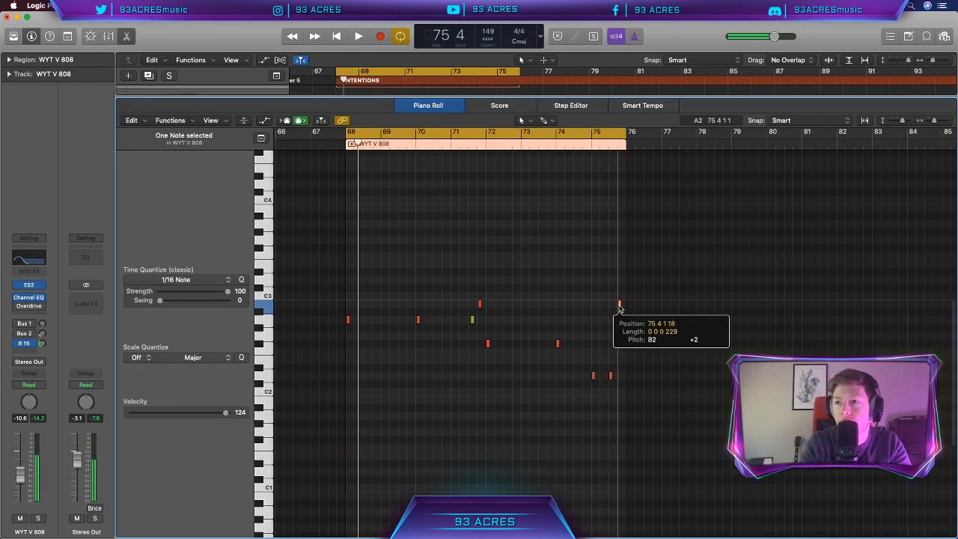
Move the low-velocity A2 note in bar 71 of the 808 part one sixteenth earlier and lower the track's Overdrive Drive.
{"action": "key", "text": "super+a"}
{"action": "key", "text": "space"}
{"action": "scroll", "coordinate": [481, 399], "scroll_direction": "right", "scroll_amount": 1}
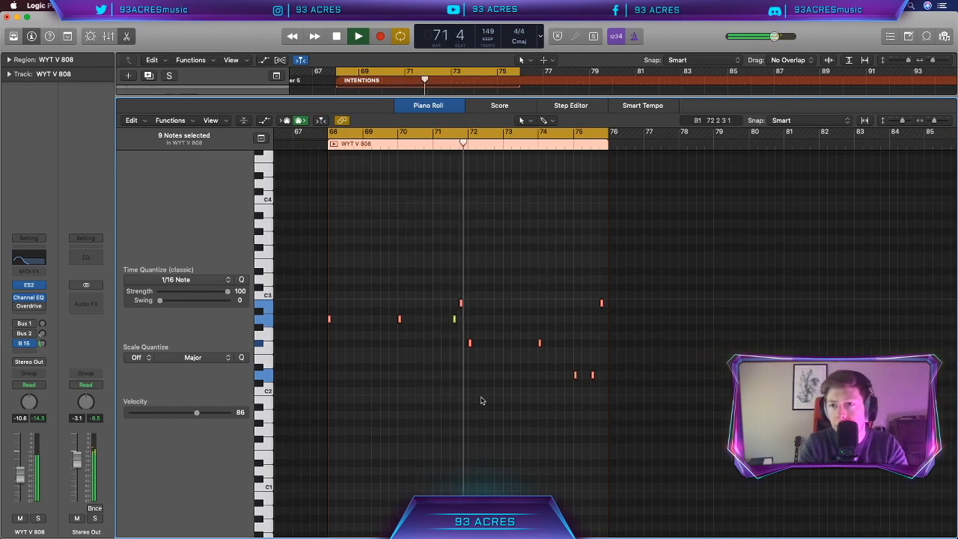
{"action": "scroll", "coordinate": [472, 380], "scroll_direction": "up", "scroll_amount": 5}
{"action": "left_click", "coordinate": [447, 368]}
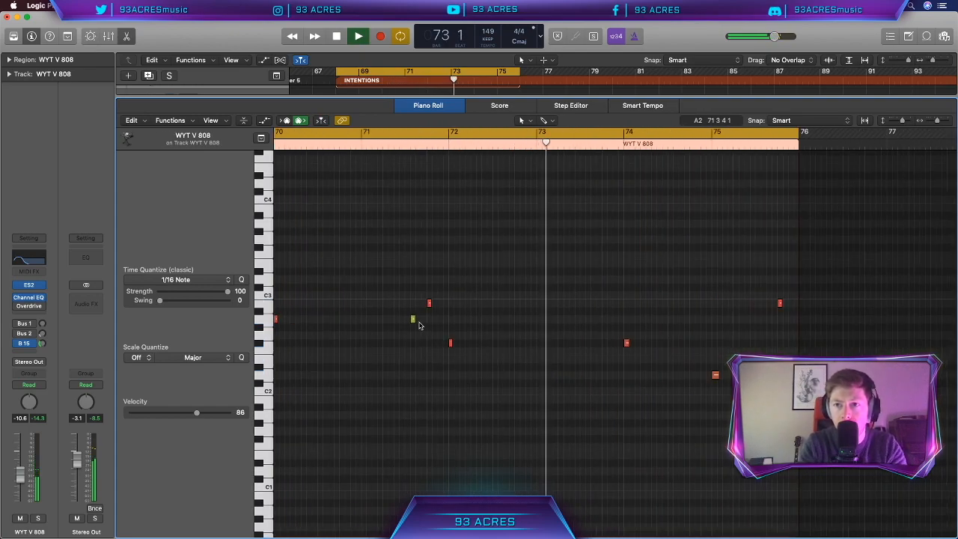
{"action": "left_click_drag", "start_coordinate": [412, 319], "coordinate": [406, 320]}
{"action": "left_click", "coordinate": [544, 367]}
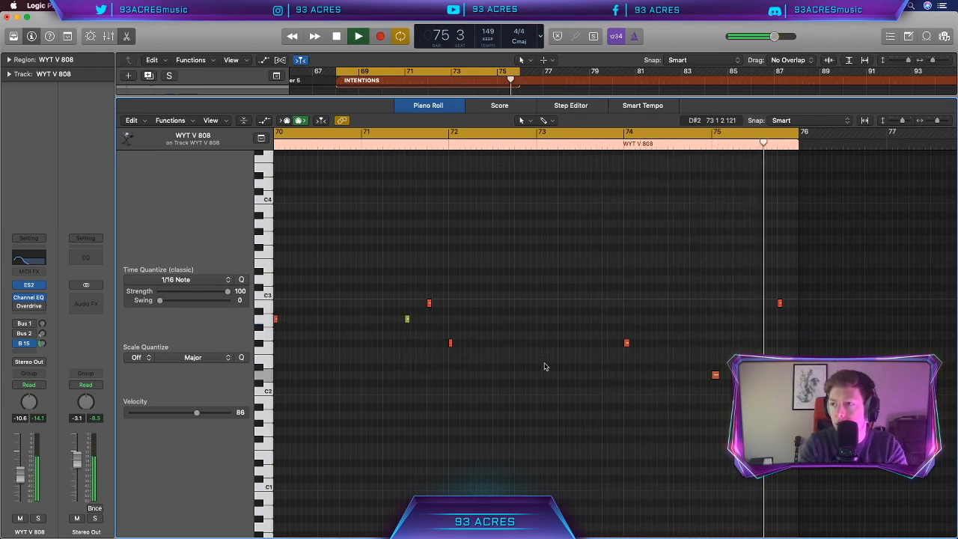
{"action": "key", "text": "space"}
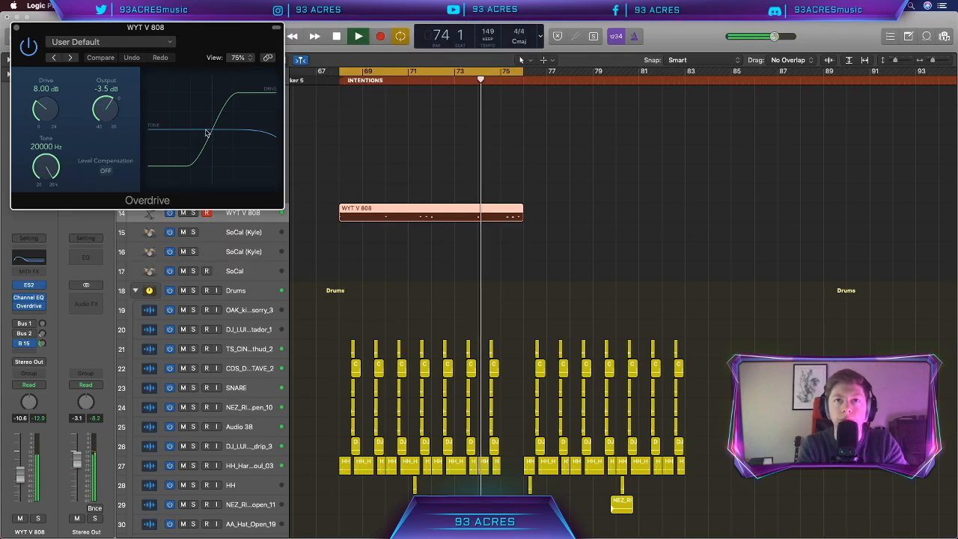
{"action": "left_click_drag", "start_coordinate": [48, 114], "coordinate": [50, 134]}
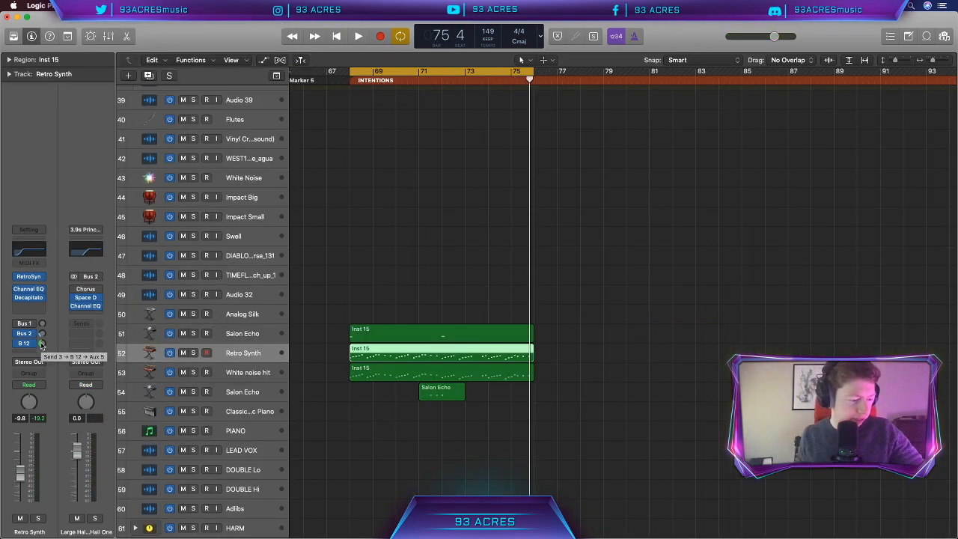
Solo the White noise hit and Retro Synth tracks and play the two layers together.
{"action": "key", "text": "Down"}
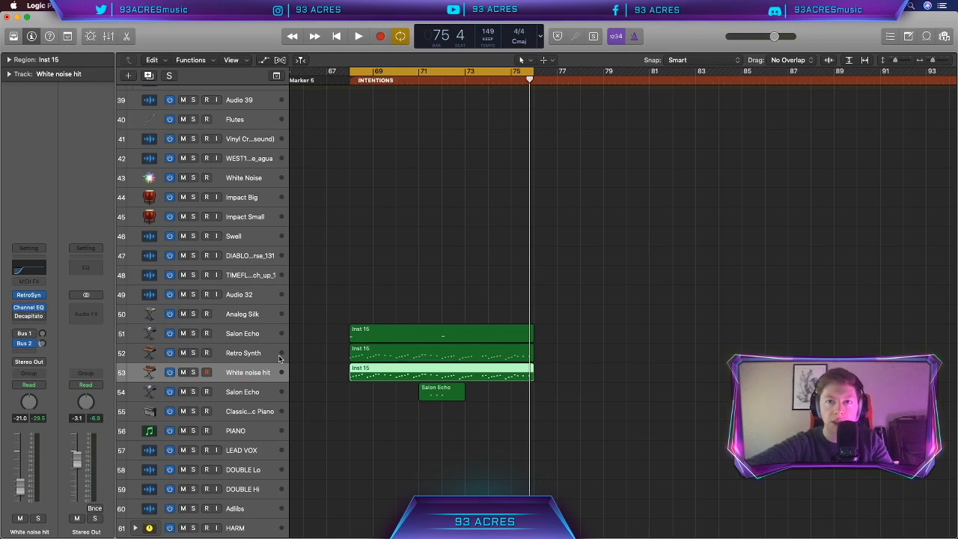
{"action": "key", "text": "s"}
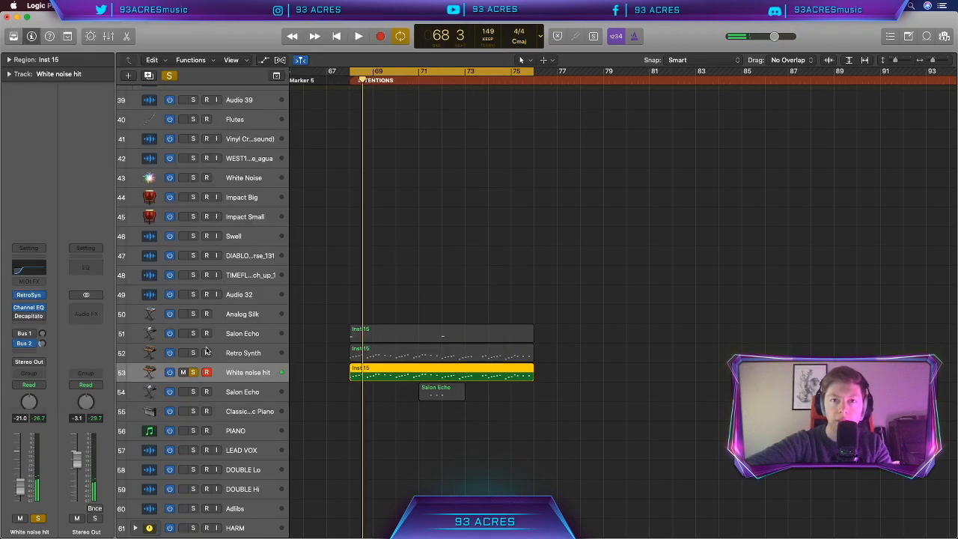
{"action": "left_click", "coordinate": [193, 353]}
{"action": "key", "text": "space"}
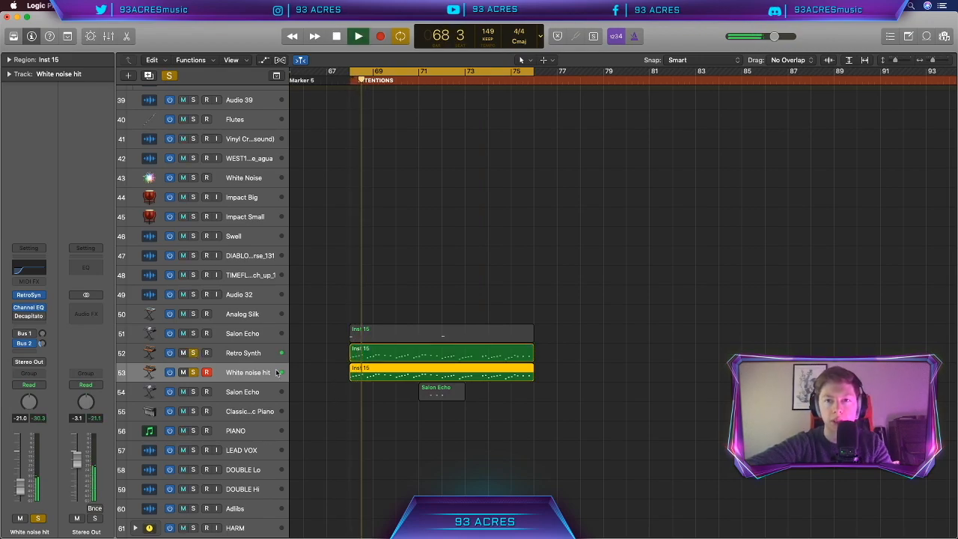
{"action": "left_click", "coordinate": [217, 352]}
{"action": "key", "text": "space"}
{"action": "left_click_drag", "start_coordinate": [217, 352], "coordinate": [288, 339]}
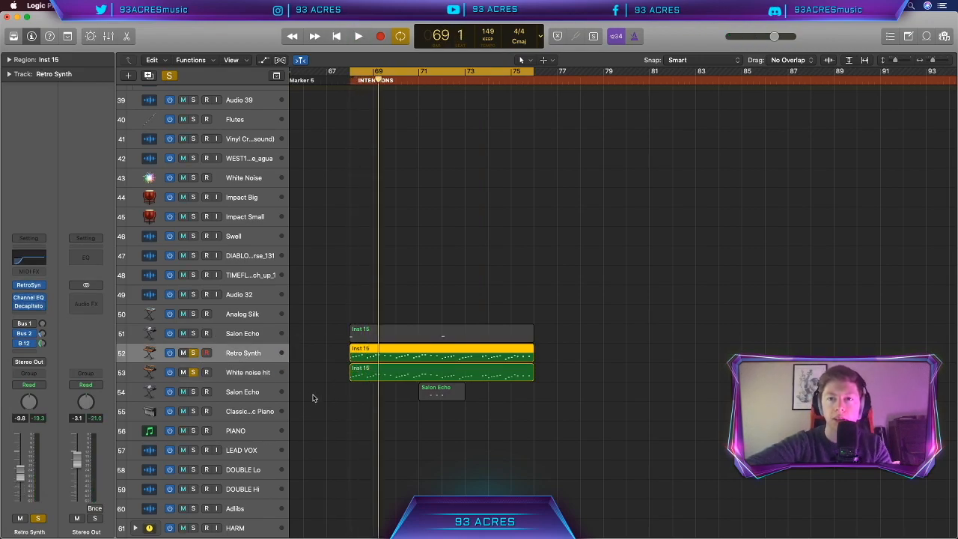
Layer the Inst 15 part on a Classic Electric Piano track below Retro Synth and raise its volume to -3.9 dB.
{"action": "left_click", "coordinate": [262, 416]}
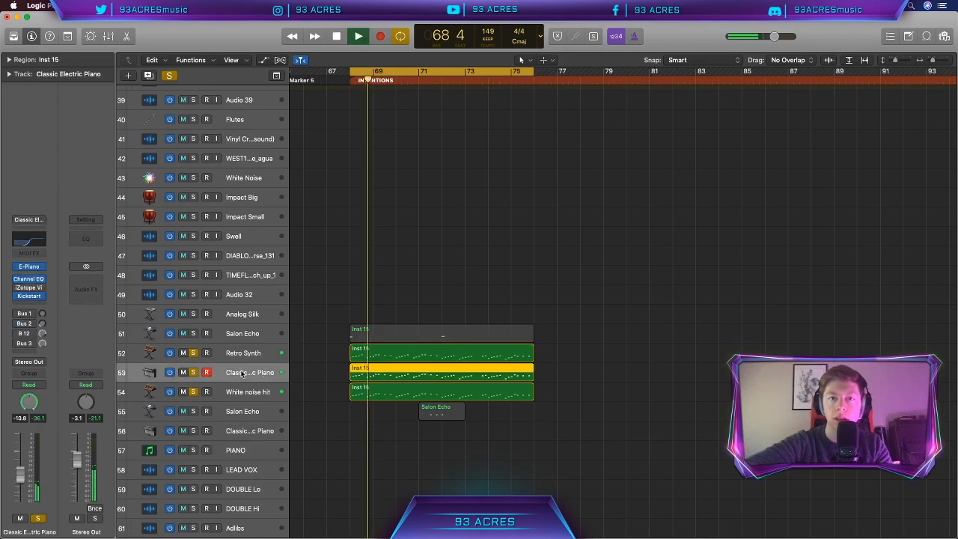
{"action": "left_click_drag", "start_coordinate": [21, 475], "coordinate": [20, 458]}
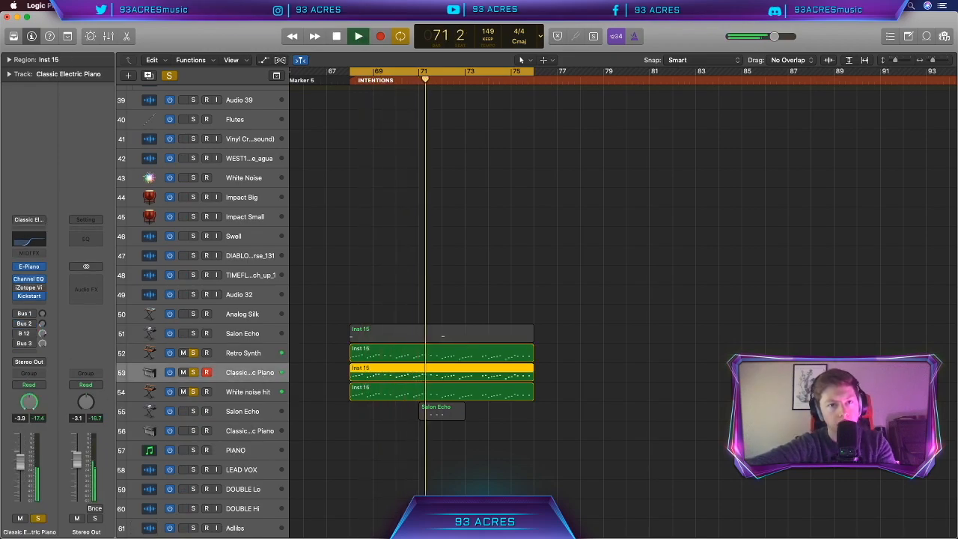
{"action": "scroll", "coordinate": [325, 370], "scroll_direction": "right", "scroll_amount": 1}
{"action": "left_click", "coordinate": [262, 354]}
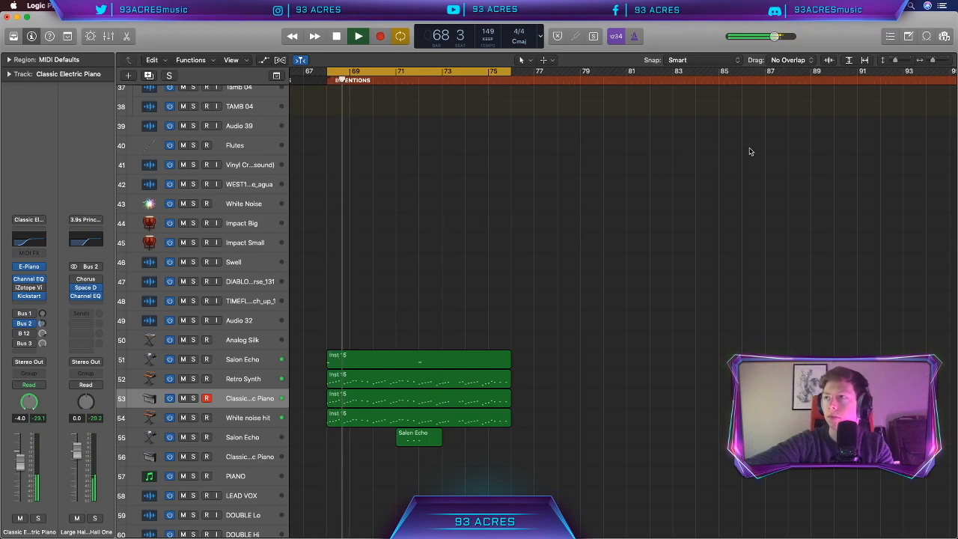
Copy the 15 White Noise, impact and swell regions from the SUPALONELY section to bar 66, including their automation data.
{"action": "left_click_drag", "start_coordinate": [896, 62], "coordinate": [890, 61]}
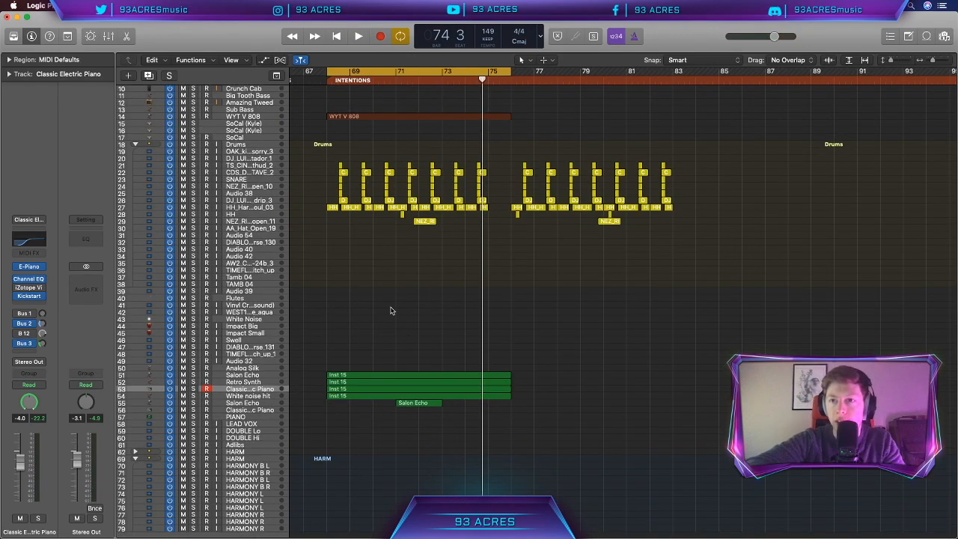
{"action": "scroll", "coordinate": [418, 313], "scroll_direction": "left", "scroll_amount": 3}
{"action": "scroll", "coordinate": [418, 313], "scroll_direction": "left", "scroll_amount": 3}
{"action": "scroll", "coordinate": [418, 313], "scroll_direction": "down", "scroll_amount": 4}
{"action": "scroll", "coordinate": [418, 312], "scroll_direction": "left", "scroll_amount": 5}
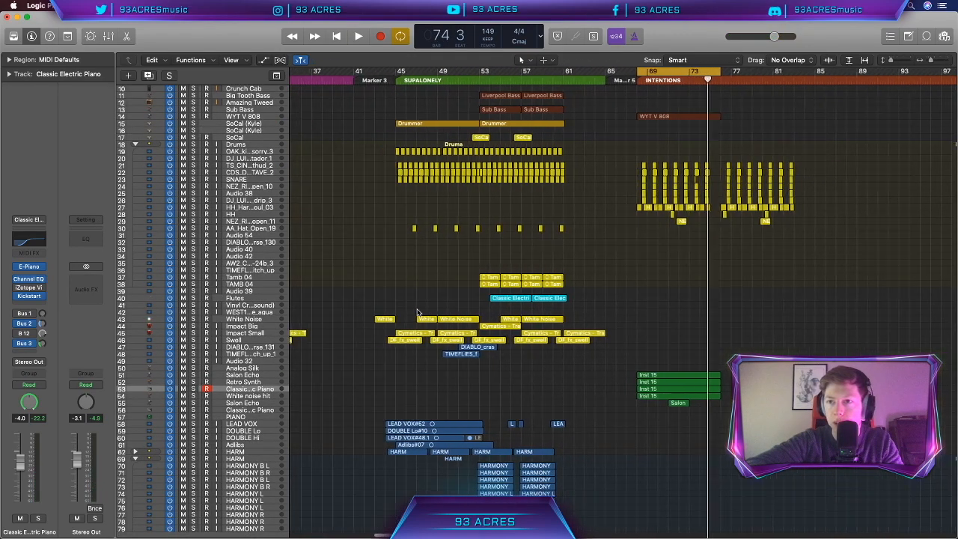
{"action": "left_click_drag", "start_coordinate": [612, 345], "coordinate": [627, 333]}
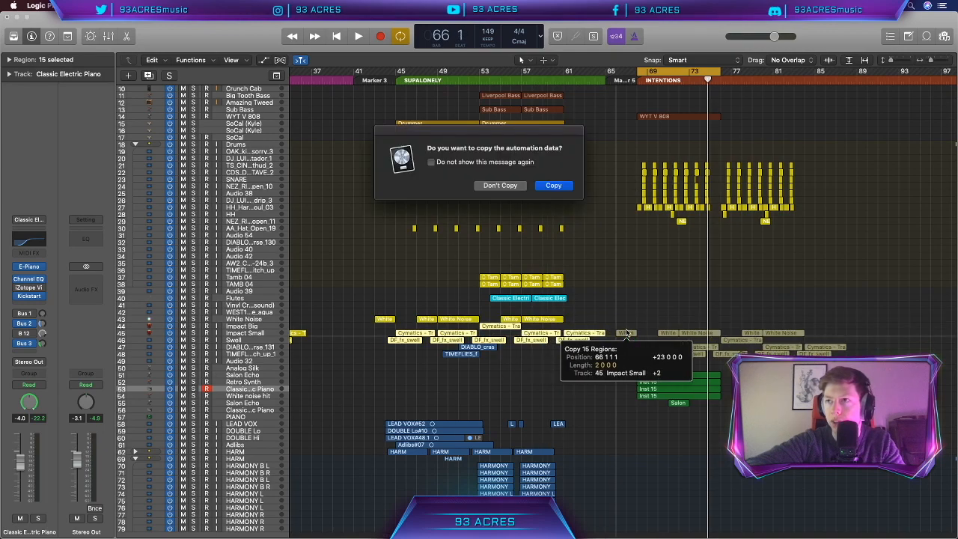
{"action": "left_click", "coordinate": [554, 186]}
{"action": "scroll", "coordinate": [658, 241], "scroll_direction": "up", "scroll_amount": 6}
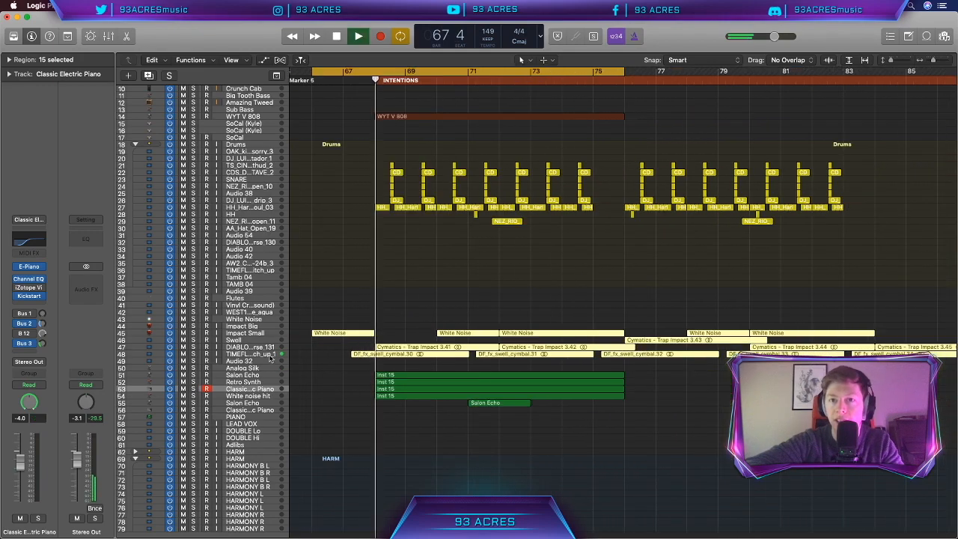
Play the INTENTIONS section and examine how the copied White Noise, impact and swell cymbal regions line up on their tracks.
{"action": "left_click", "coordinate": [271, 354]}
{"action": "scroll", "coordinate": [390, 365], "scroll_direction": "right", "scroll_amount": 2}
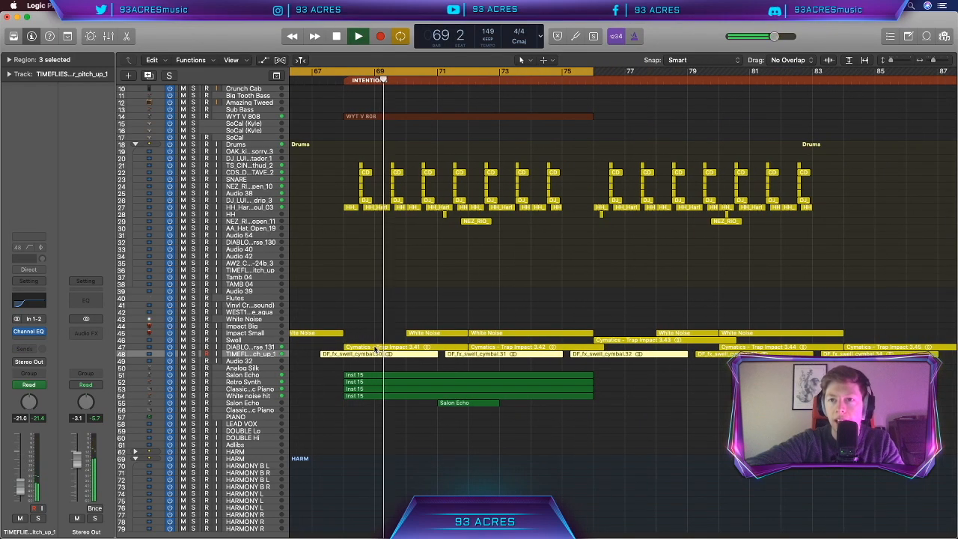
{"action": "left_click", "coordinate": [378, 346]}
{"action": "left_click", "coordinate": [375, 335]}
{"action": "scroll", "coordinate": [375, 335], "scroll_direction": "right", "scroll_amount": 1}
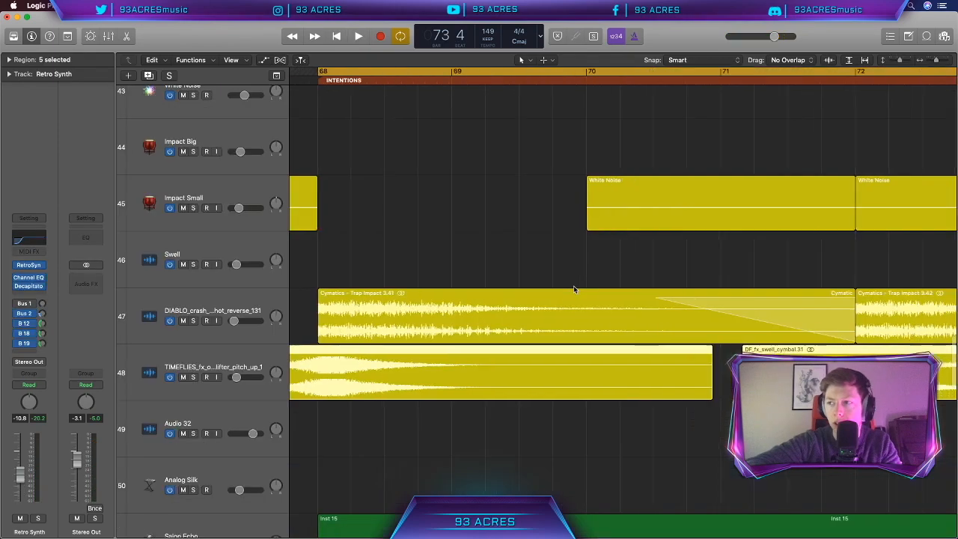
{"action": "scroll", "coordinate": [574, 287], "scroll_direction": "right", "scroll_amount": 10}
{"action": "scroll", "coordinate": [574, 289], "scroll_direction": "right", "scroll_amount": 1}
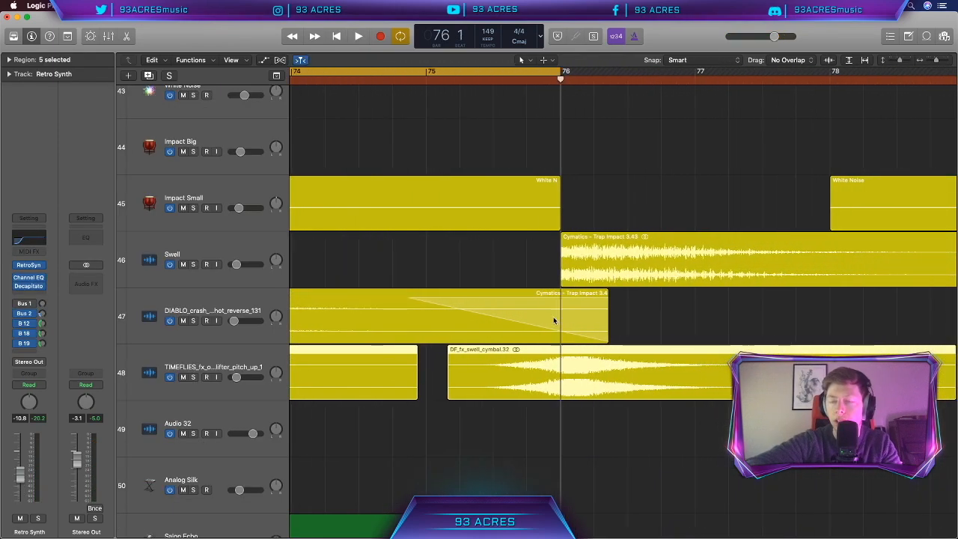
{"action": "scroll", "coordinate": [554, 321], "scroll_direction": "right", "scroll_amount": 8}
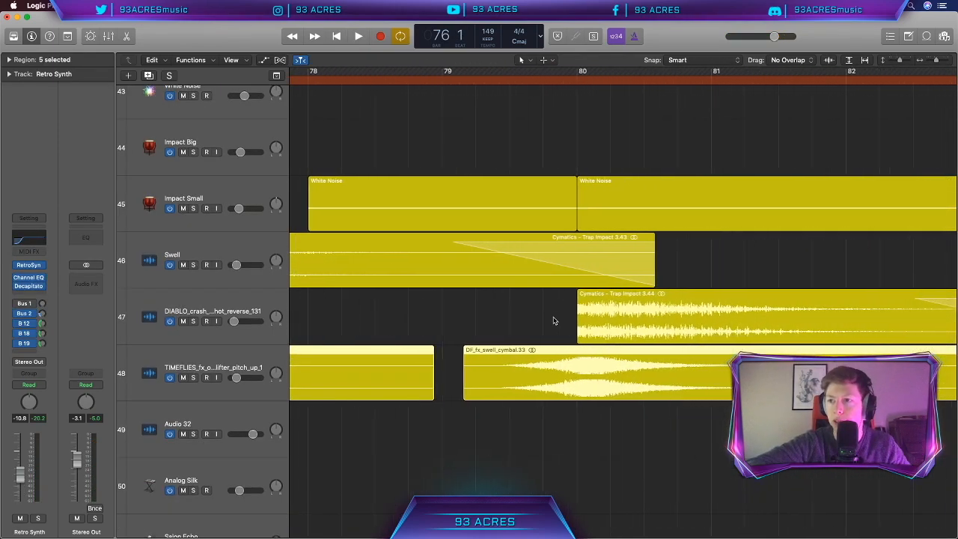
{"action": "scroll", "coordinate": [554, 320], "scroll_direction": "down", "scroll_amount": 6}
{"action": "key", "text": "space"}
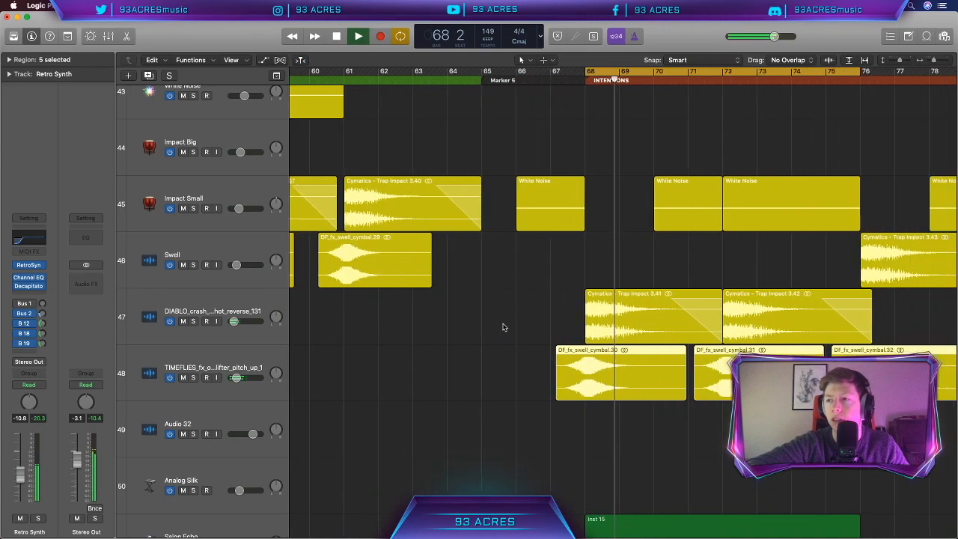
{"action": "scroll", "coordinate": [504, 327], "scroll_direction": "down", "scroll_amount": 8}
{"action": "key", "text": "space"}
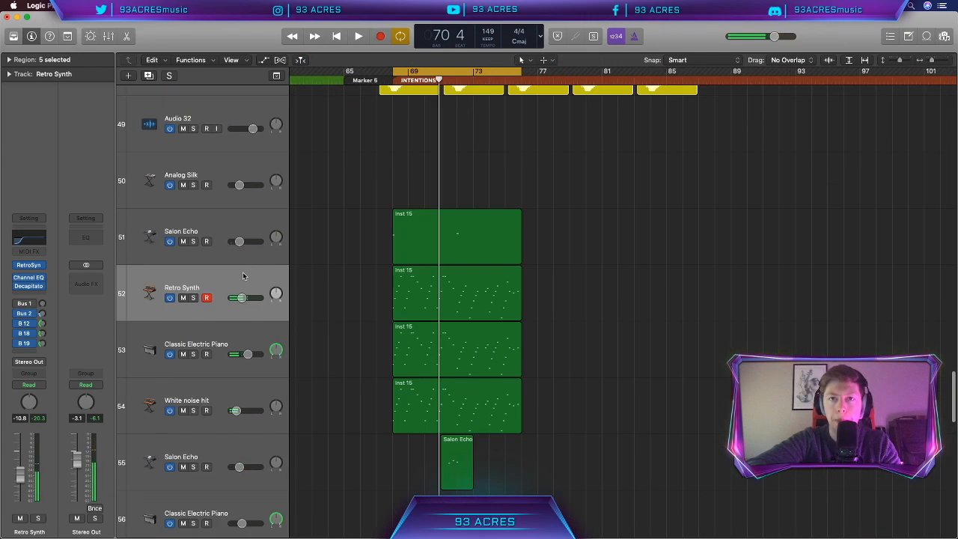
Duplicate the Retro Synth track and load Sculpture with the Classic Marimba preset on the new track.
{"action": "left_click", "coordinate": [243, 275]}
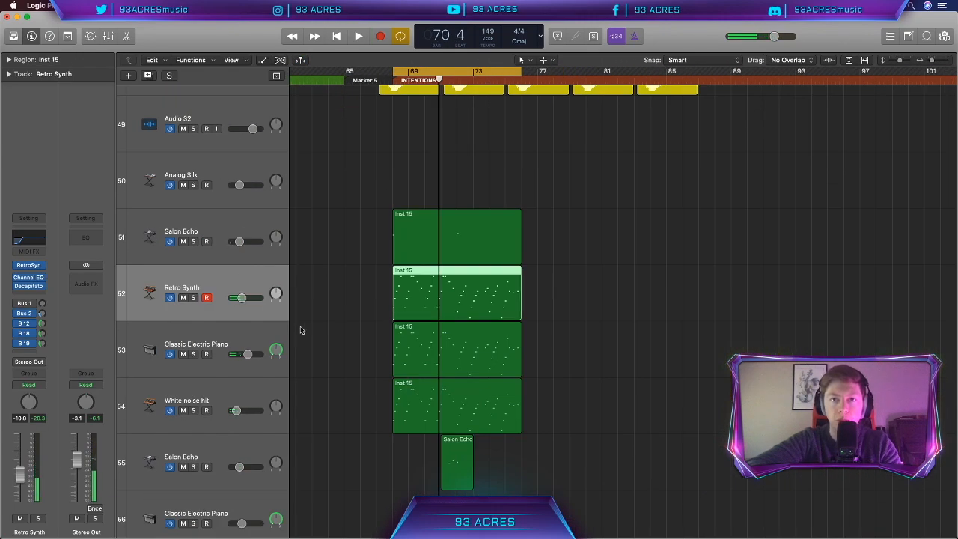
{"action": "key", "text": "super+d"}
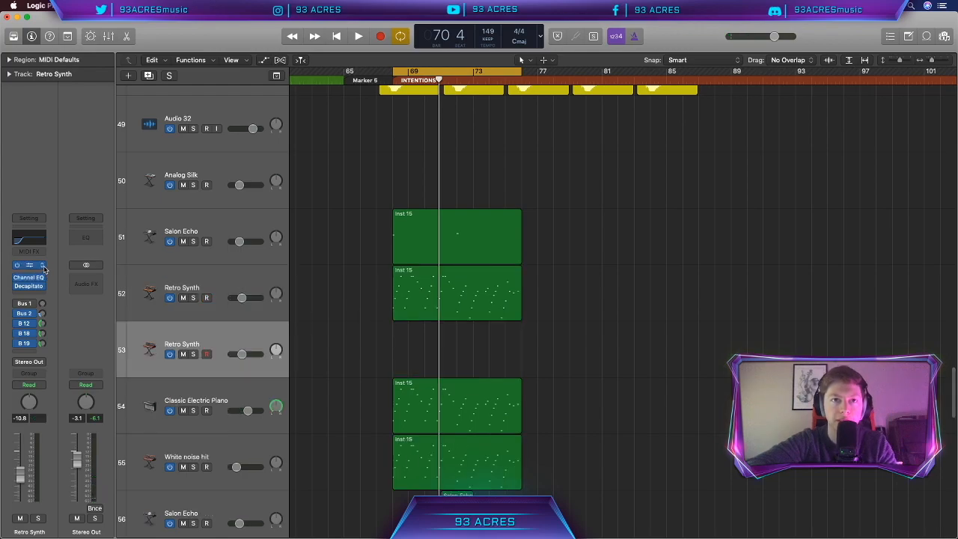
{"action": "left_click", "coordinate": [43, 265]}
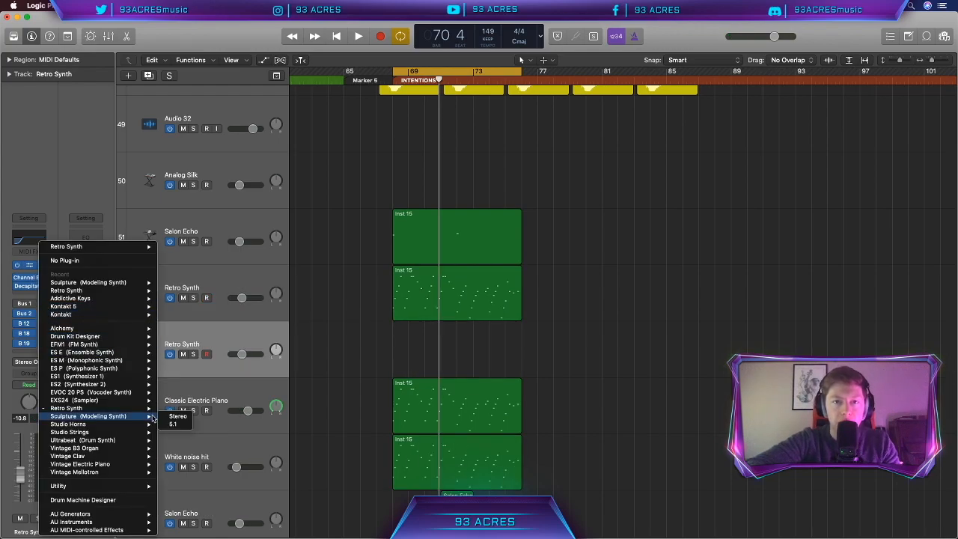
{"action": "left_click", "coordinate": [142, 417]}
{"action": "left_click", "coordinate": [165, 42]}
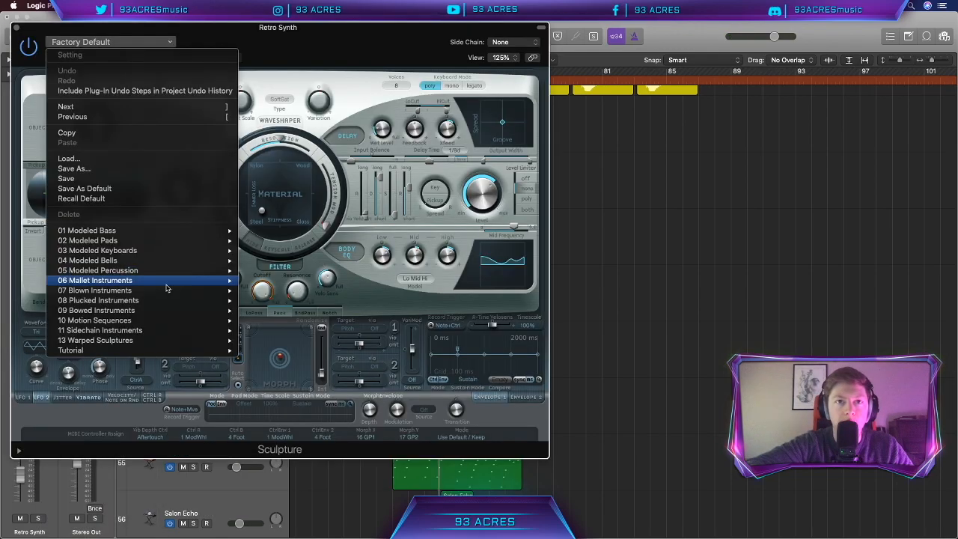
{"action": "mouse_move", "coordinate": [172, 279]}
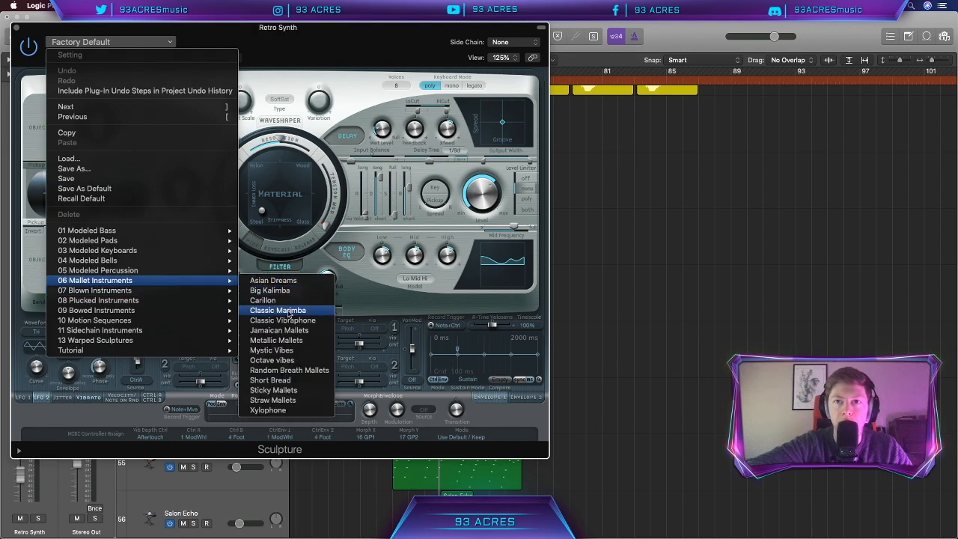
{"action": "left_click", "coordinate": [262, 310]}
{"action": "key", "text": "super+w"}
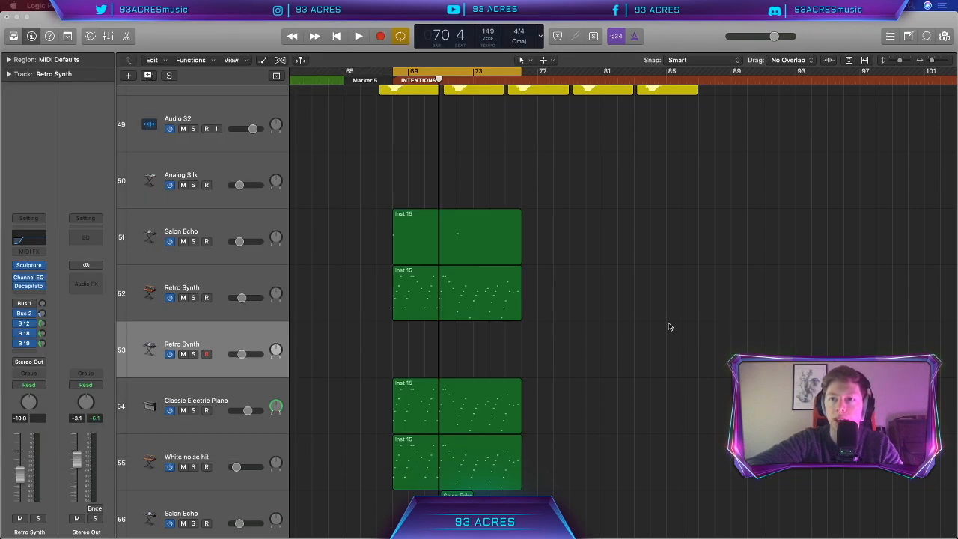
Copy the Inst 15 part to the marimba track and lower the track's volume to -16.0 dB.
{"action": "left_click", "coordinate": [469, 299]}
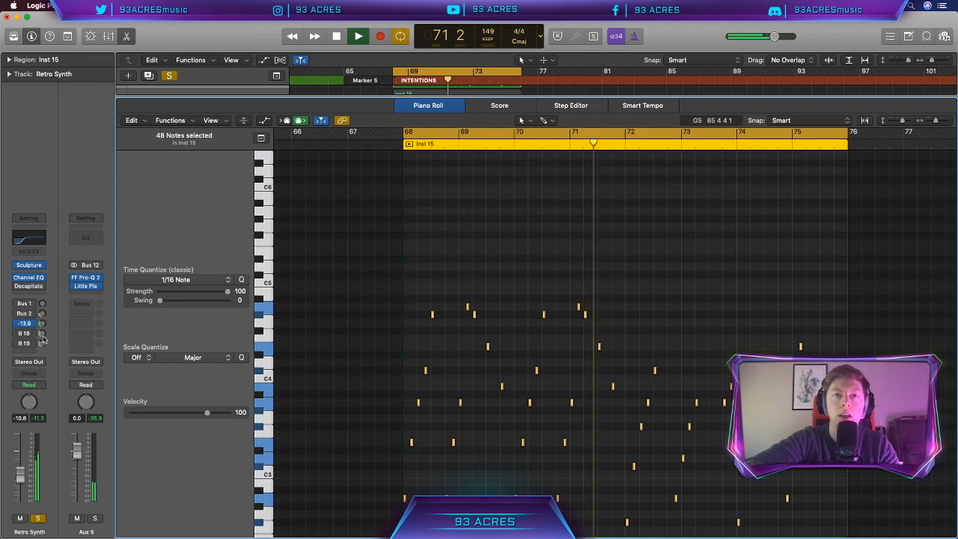
{"action": "left_click_drag", "start_coordinate": [21, 473], "coordinate": [24, 488]}
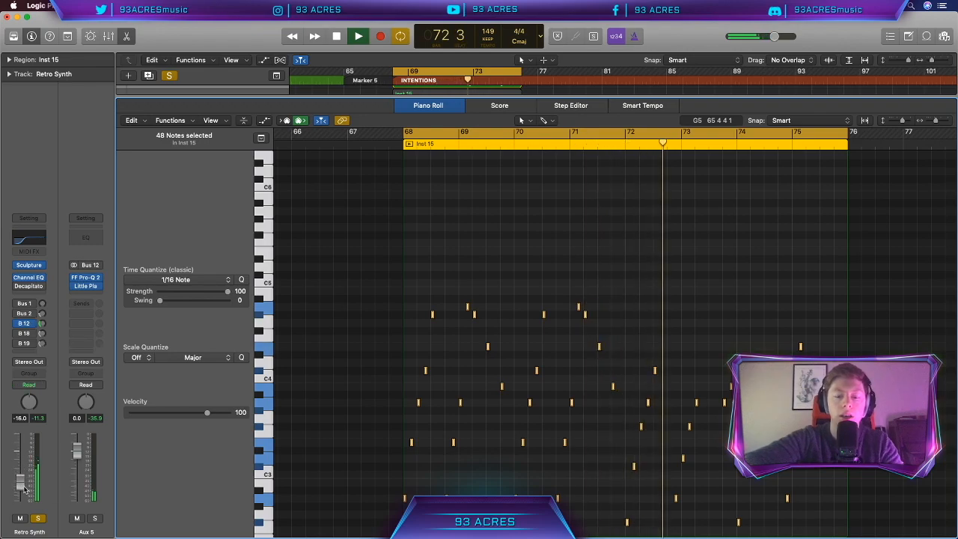
{"action": "key", "text": "Down"}
{"action": "key", "text": "Down"}
{"action": "key", "text": "s"}
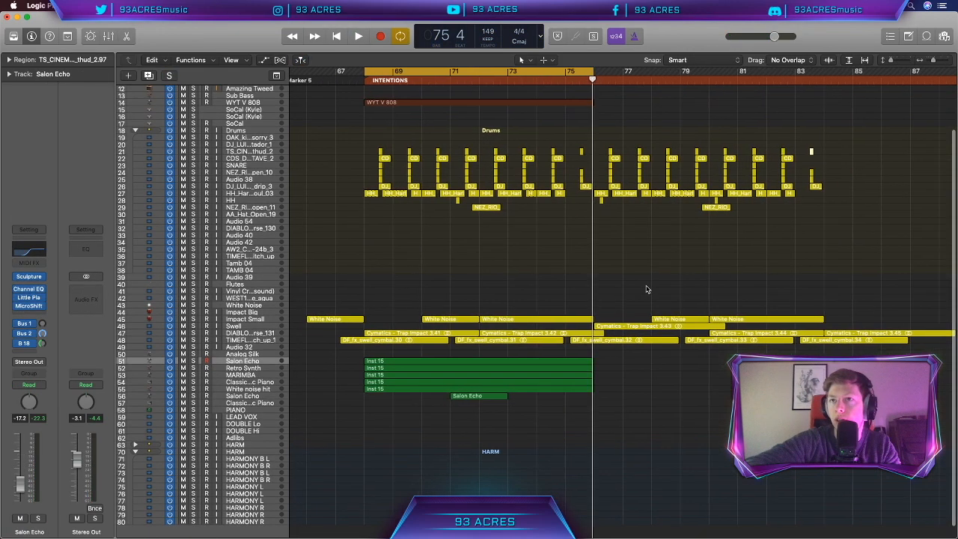
Switch to Splice to browse the drum downloads without the hats filter, and place a kick at bar 68.
{"action": "scroll", "coordinate": [647, 290], "scroll_direction": "up", "scroll_amount": 1}
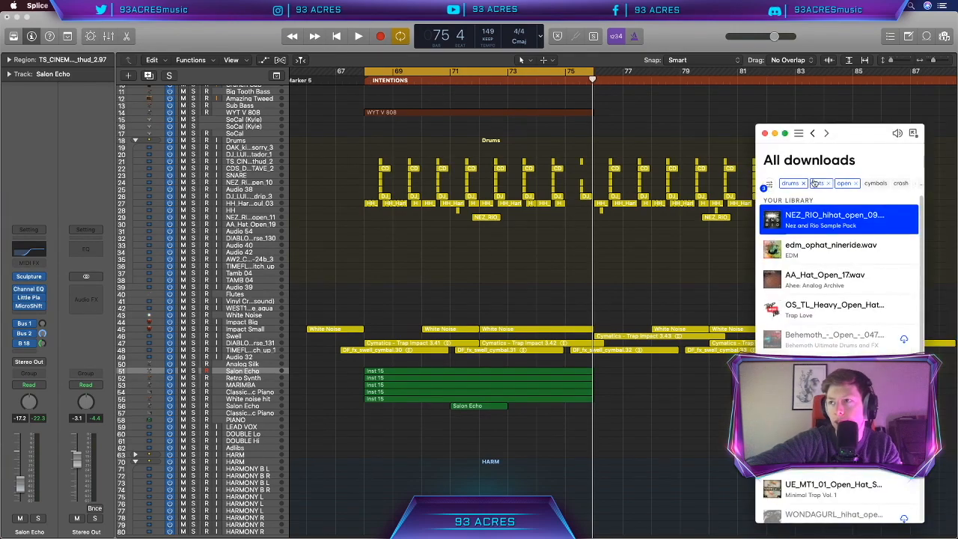
{"action": "left_click", "coordinate": [832, 184]}
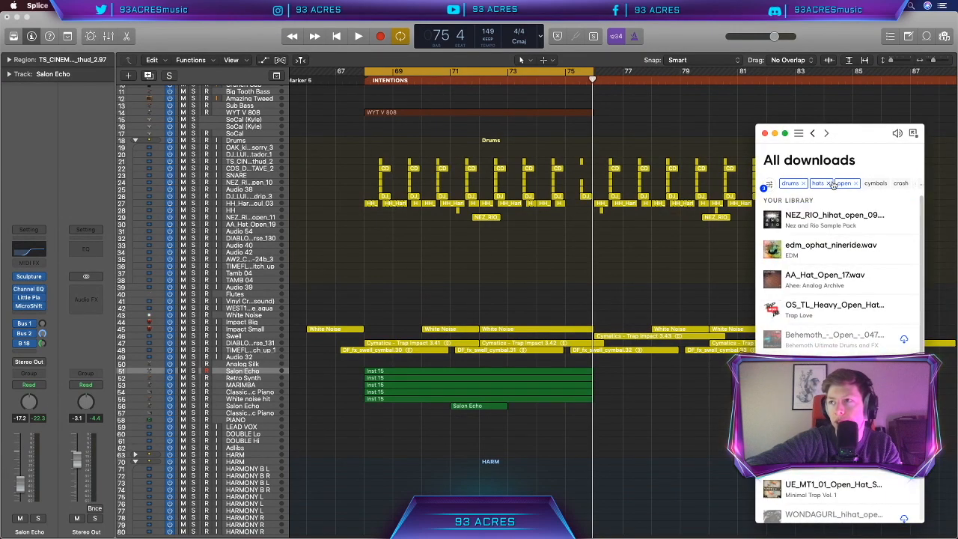
{"action": "left_click", "coordinate": [835, 184]}
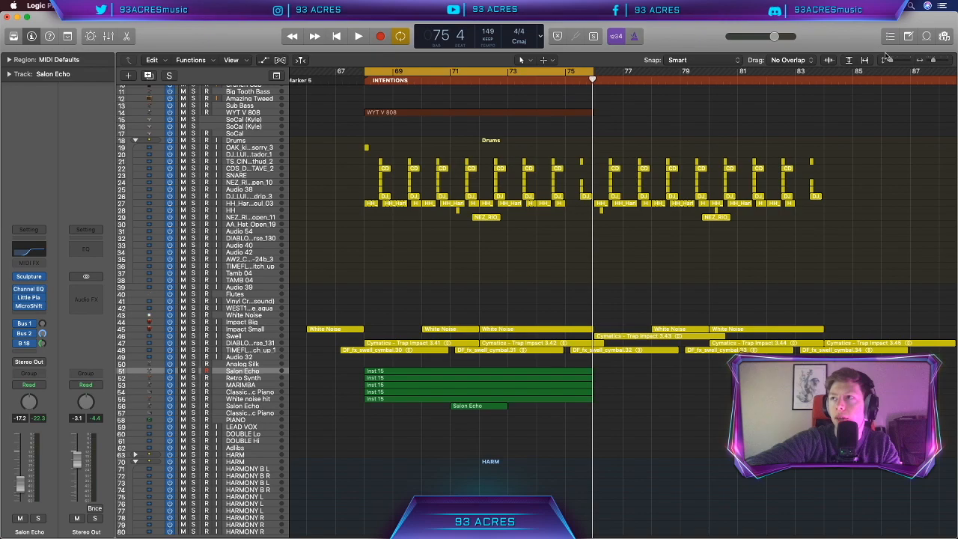
Lower the Classic Electric Piano track's volume slightly.
{"action": "left_click_drag", "start_coordinate": [891, 60], "coordinate": [899, 61]}
{"action": "scroll", "coordinate": [481, 266], "scroll_direction": "up", "scroll_amount": 20}
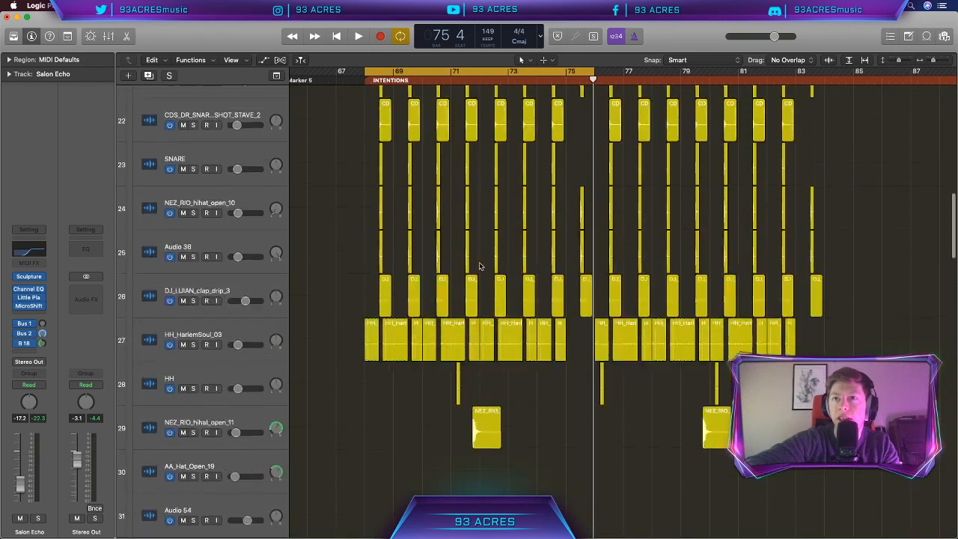
{"action": "scroll", "coordinate": [481, 266], "scroll_direction": "down", "scroll_amount": 20}
{"action": "left_click_drag", "start_coordinate": [475, 338], "coordinate": [482, 352]}
{"action": "left_click_drag", "start_coordinate": [247, 339], "coordinate": [240, 340]}
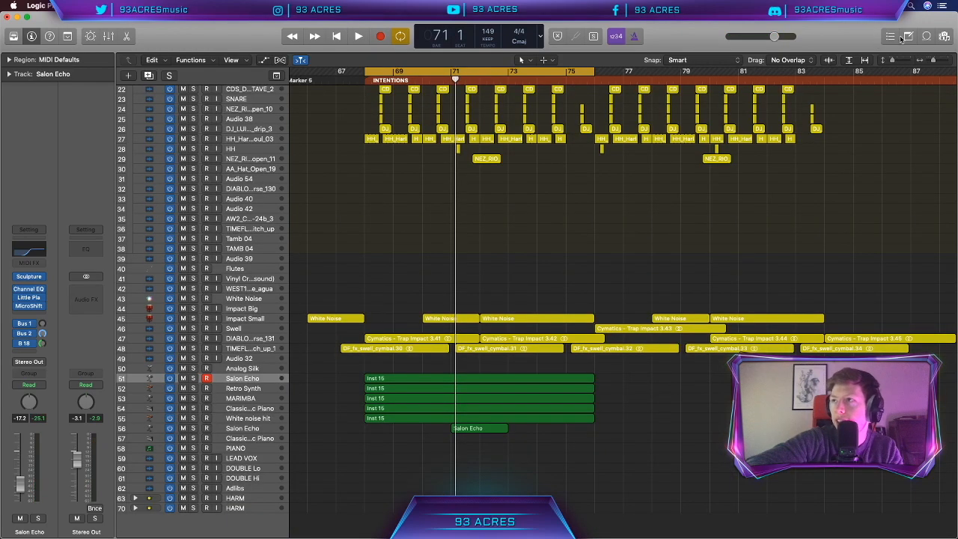
Record a vocal take from bar 67 on a duplicate LEAD VOX track and move it to the muted DOUBLE Lo track.
{"action": "left_click", "coordinate": [904, 36]}
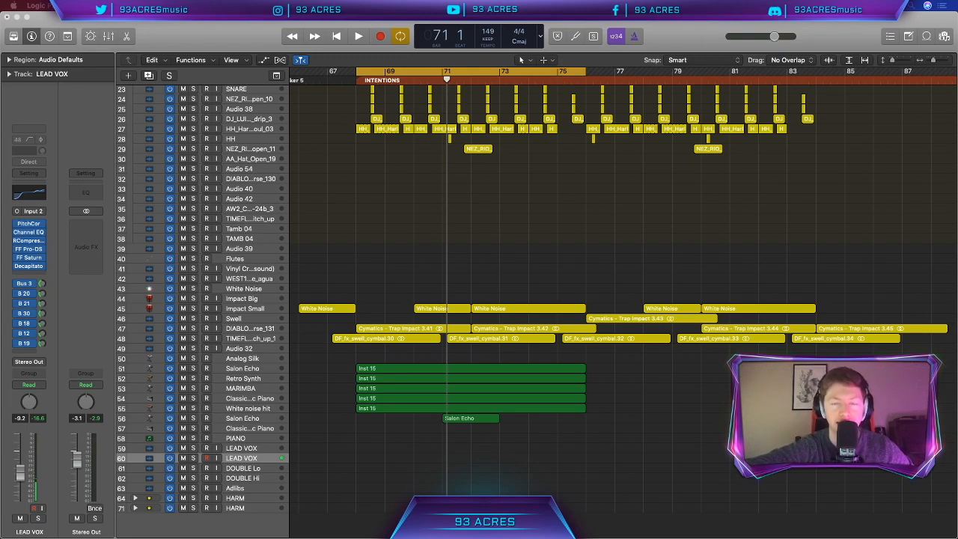
{"action": "scroll", "coordinate": [596, 465], "scroll_direction": "left", "scroll_amount": 2}
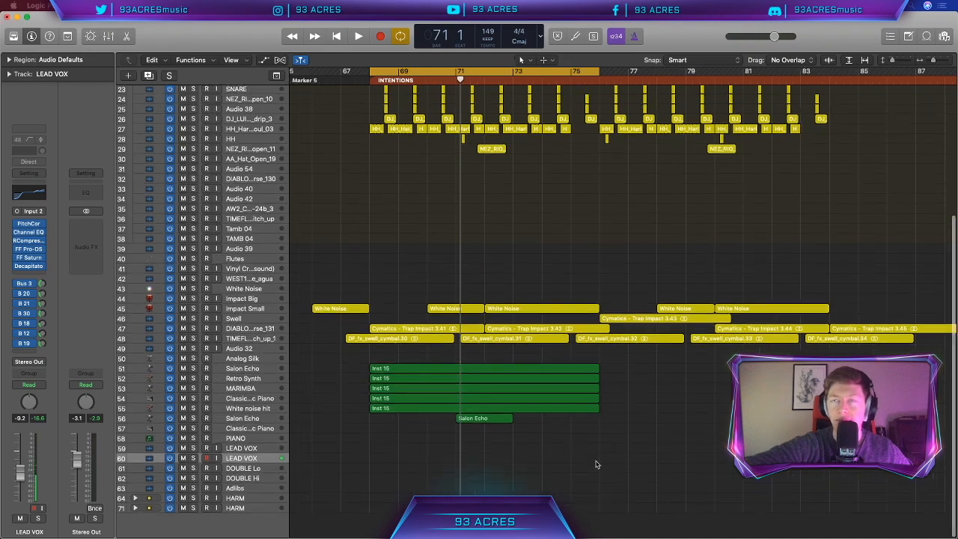
{"action": "left_click_drag", "start_coordinate": [367, 71], "coordinate": [339, 71]}
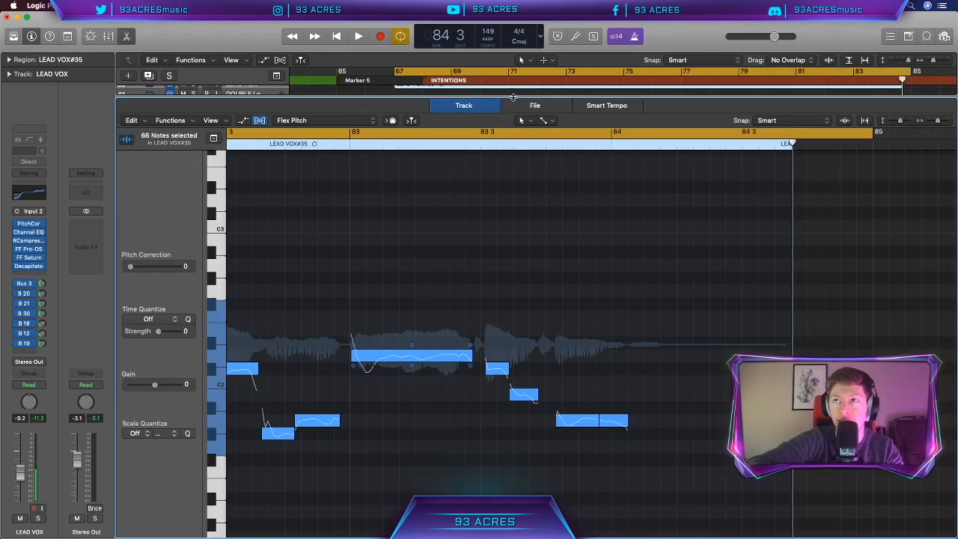
{"action": "left_click", "coordinate": [559, 109]}
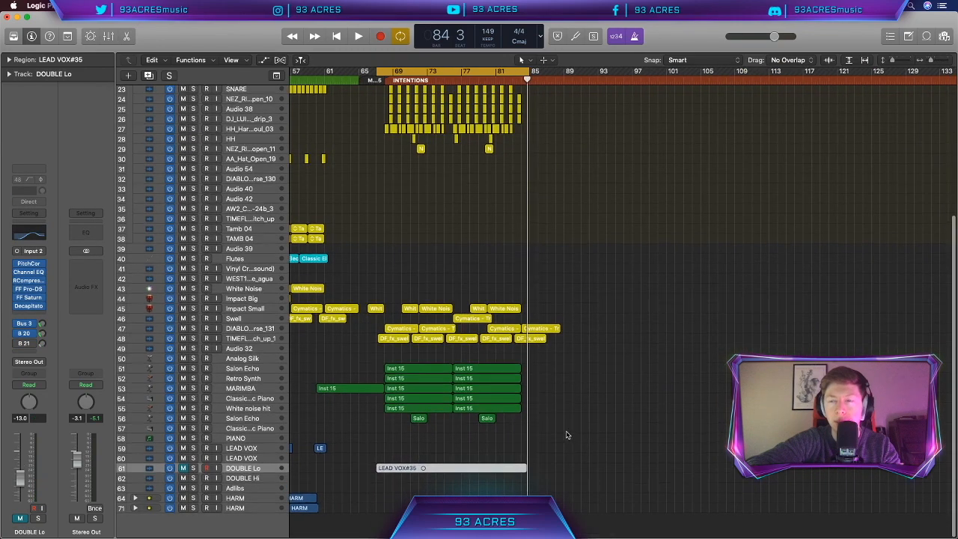
Open the WYT V 808 part in the Piano Roll and check its first note at bar 68.
{"action": "left_click_drag", "start_coordinate": [569, 438], "coordinate": [318, 490]}
{"action": "key", "text": "p"}
{"action": "key", "text": "p"}
{"action": "scroll", "coordinate": [423, 225], "scroll_direction": "up", "scroll_amount": 10}
{"action": "left_click", "coordinate": [423, 182]}
{"action": "key", "text": "p"}
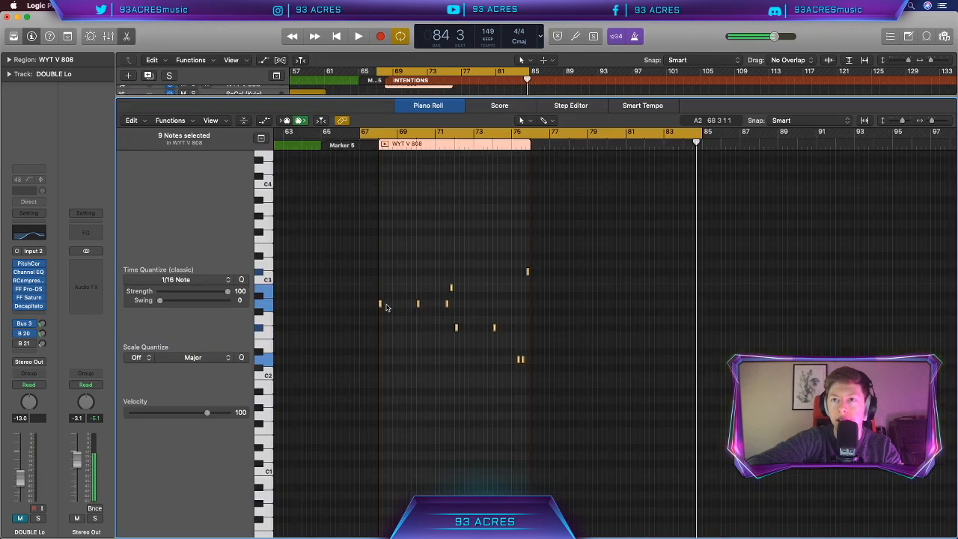
{"action": "left_click", "coordinate": [379, 304]}
{"action": "key", "text": "p"}
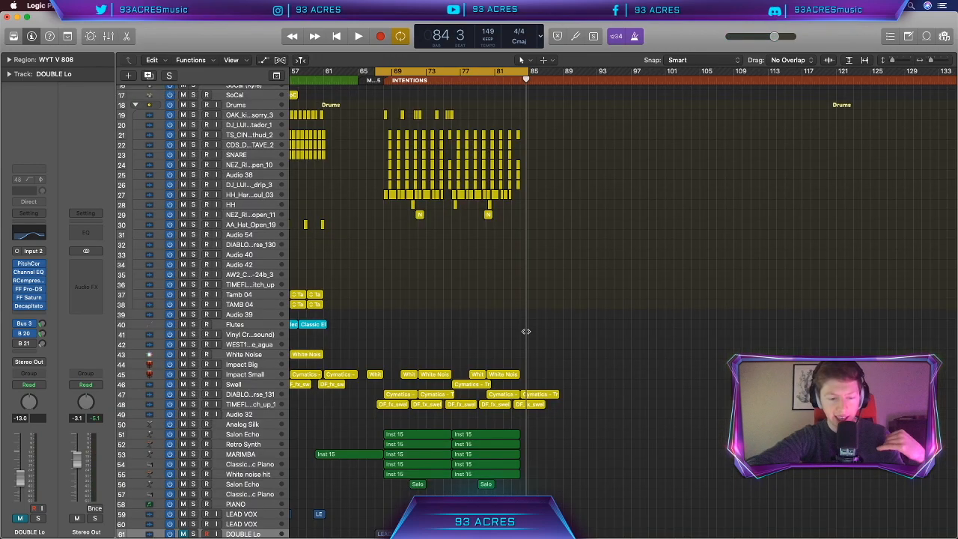
Record another vocal take on the empty LEAD VOX track over bars 67 to 84.
{"action": "scroll", "coordinate": [257, 461], "scroll_direction": "down", "scroll_amount": 3}
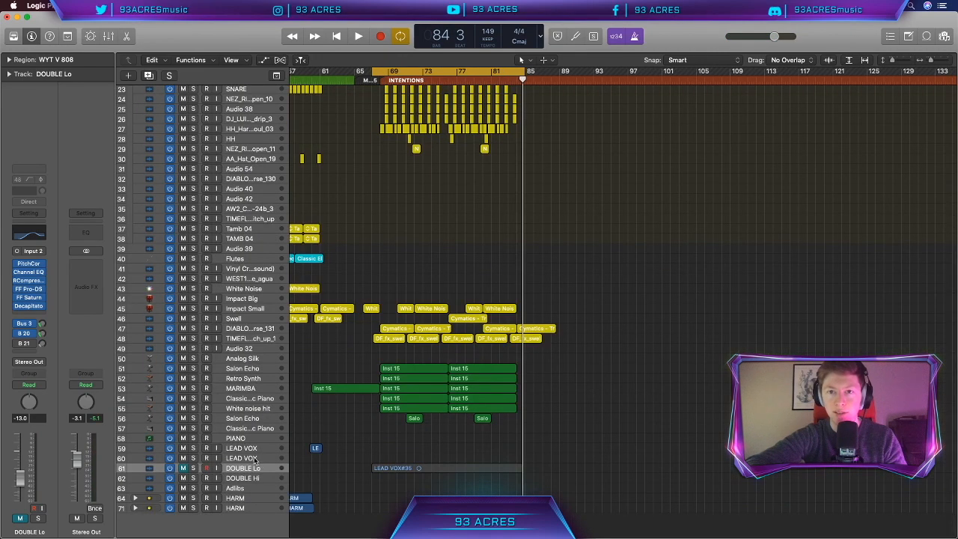
{"action": "left_click", "coordinate": [241, 457]}
{"action": "key", "text": "r"}
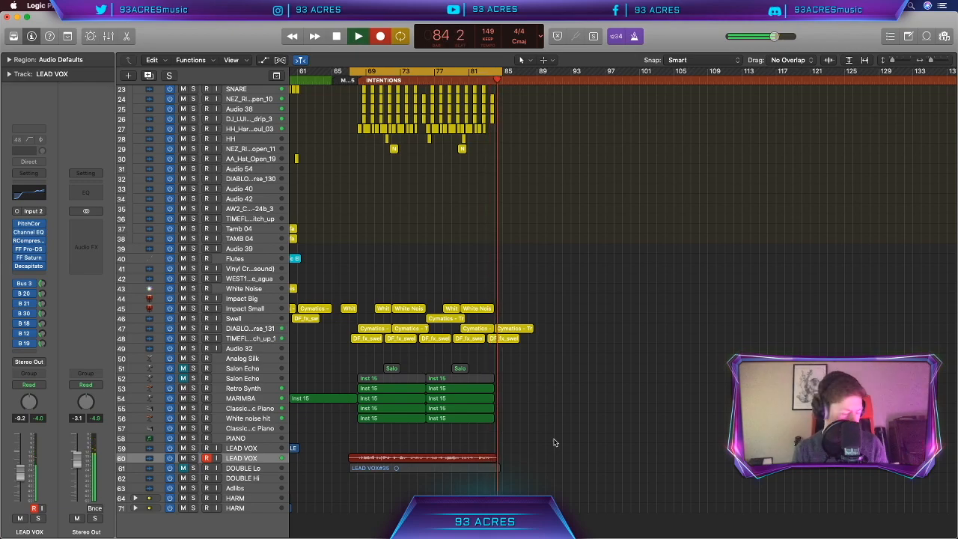
{"action": "key", "text": "space"}
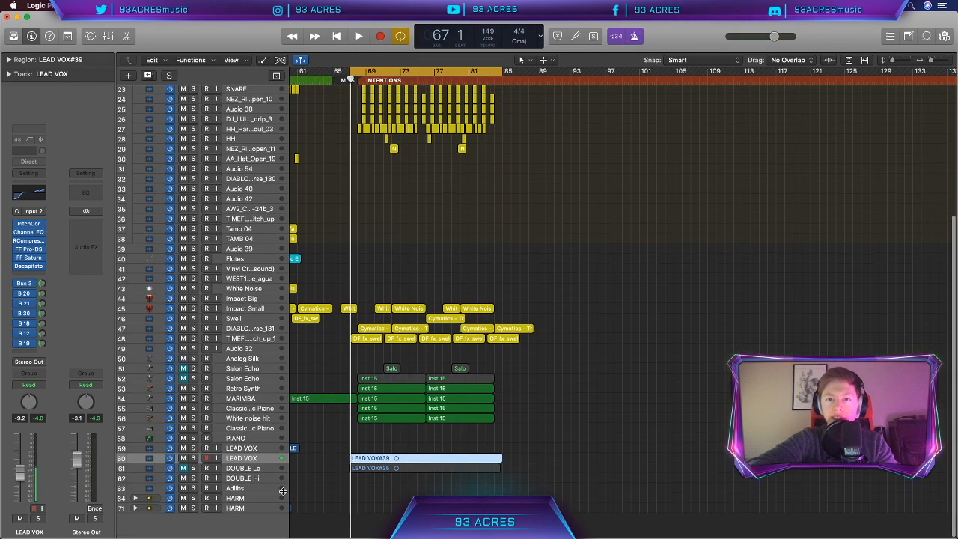
Move the last vocal take to DOUBLE Hi and record another take on the emptied LEAD VOX track from bar 67.
{"action": "left_click", "coordinate": [336, 460]}
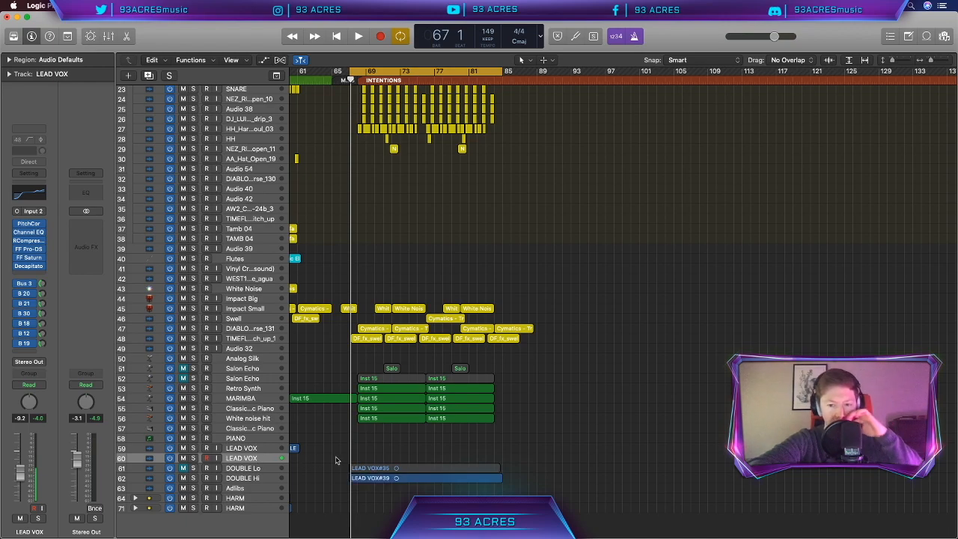
{"action": "key", "text": "r"}
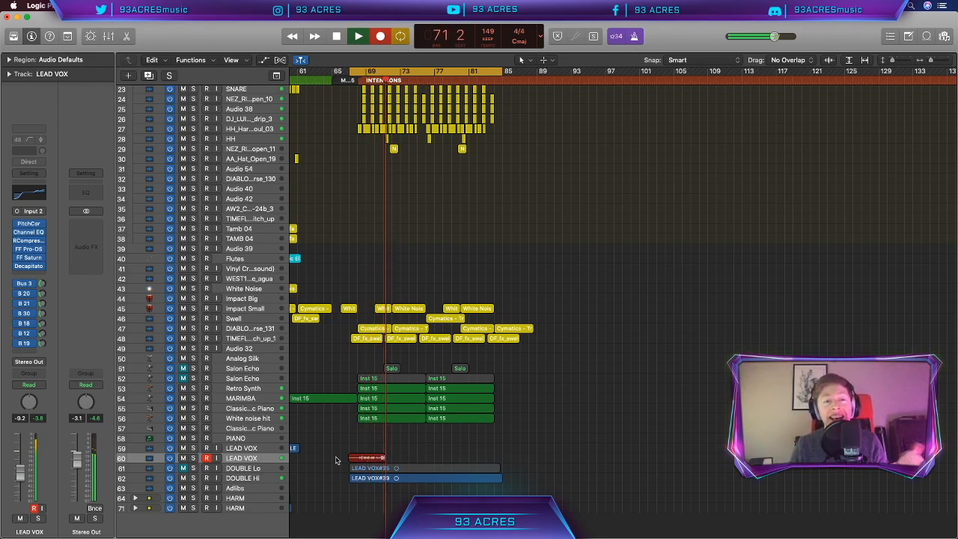
{"action": "key", "text": "space"}
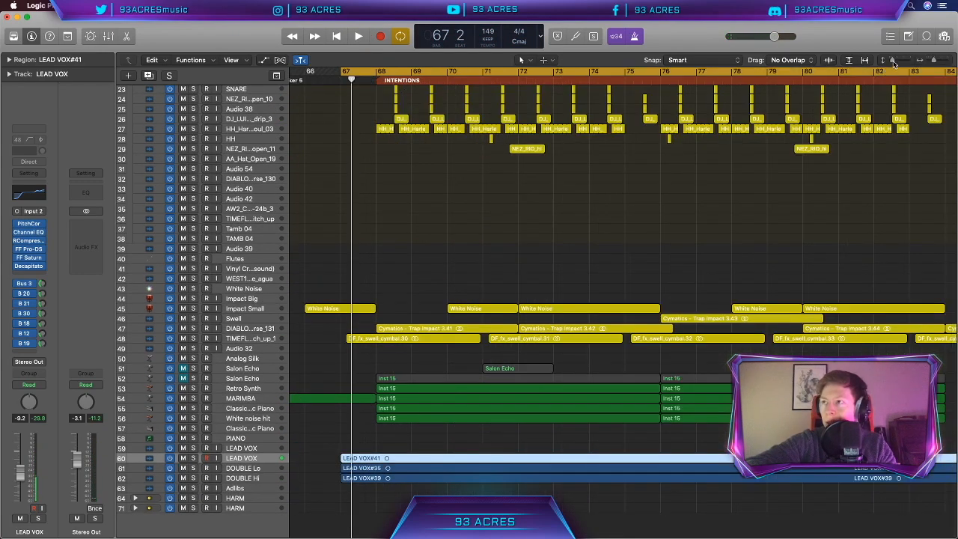
Trim the starts of the LEAD VOX, DOUBLE Lo and DOUBLE Hi takes near bar 68 and give them fade-ins.
{"action": "left_click_drag", "start_coordinate": [891, 60], "coordinate": [898, 61]}
{"action": "scroll", "coordinate": [648, 324], "scroll_direction": "down", "scroll_amount": 5}
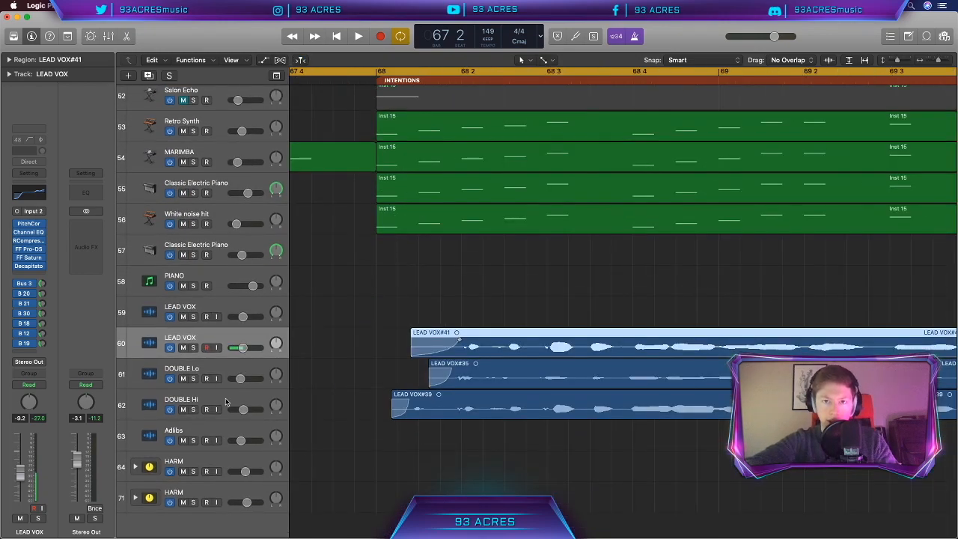
{"action": "left_click", "coordinate": [222, 404]}
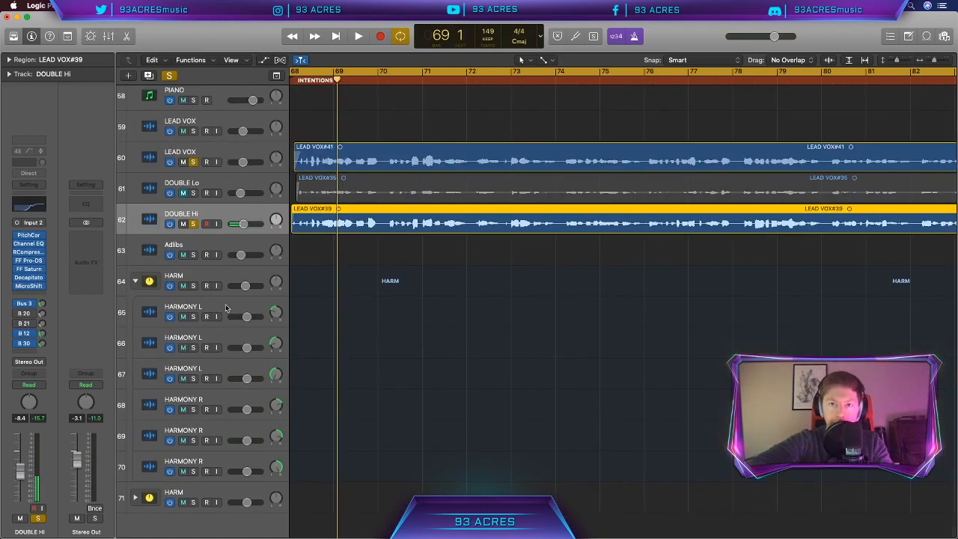
Record harmony takes on the first two HARMONY L tracks and move the second take to the last HARMONY R track.
{"action": "left_click", "coordinate": [226, 306]}
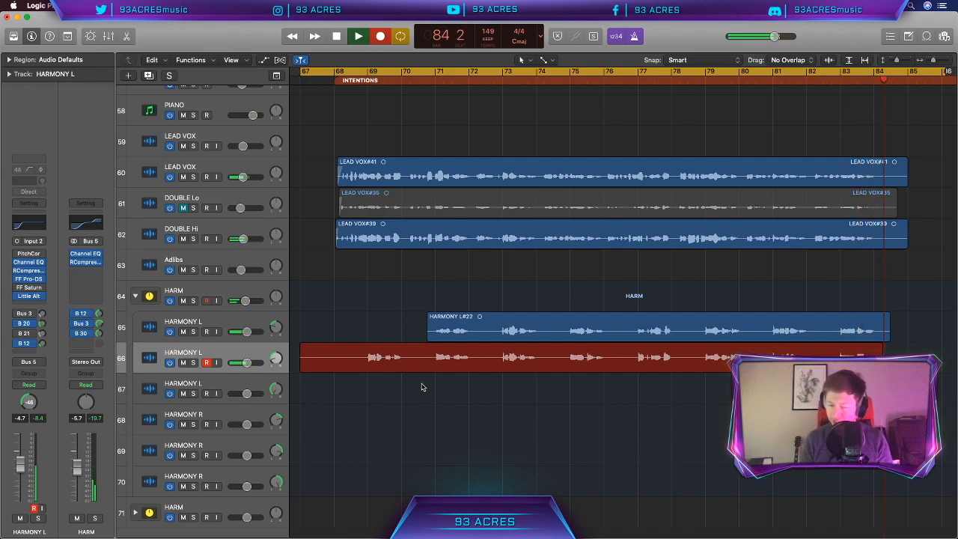
{"action": "key", "text": "space"}
{"action": "left_click_drag", "start_coordinate": [410, 346], "coordinate": [407, 465]}
Record another harmony take on the second HARMONY L track from bar 67 and trim its start to just before bar 69.
{"action": "left_click", "coordinate": [386, 375]}
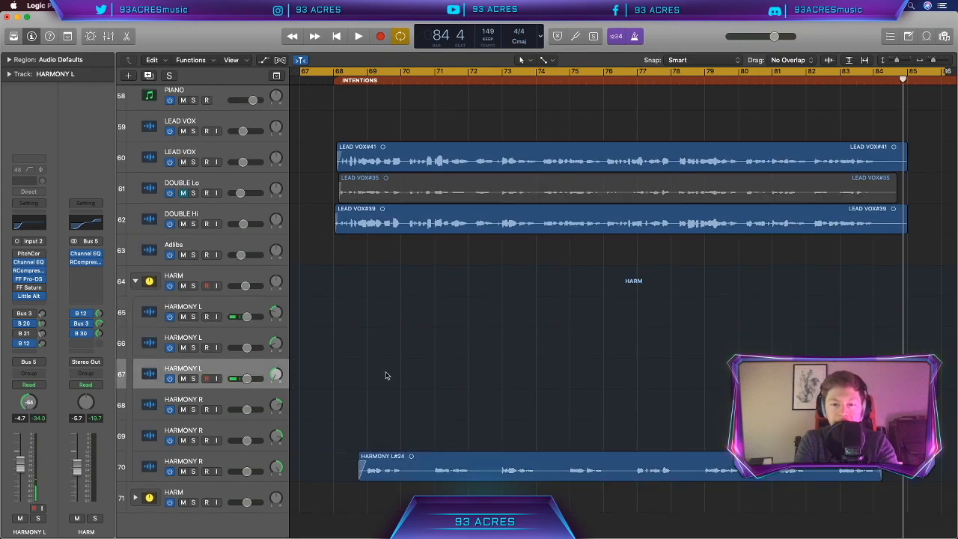
{"action": "key", "text": "r"}
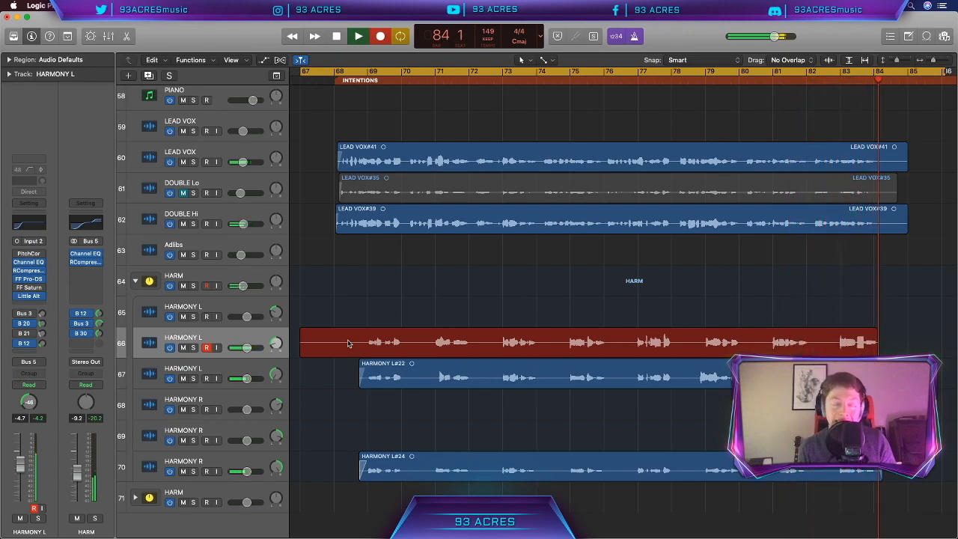
{"action": "key", "text": "space"}
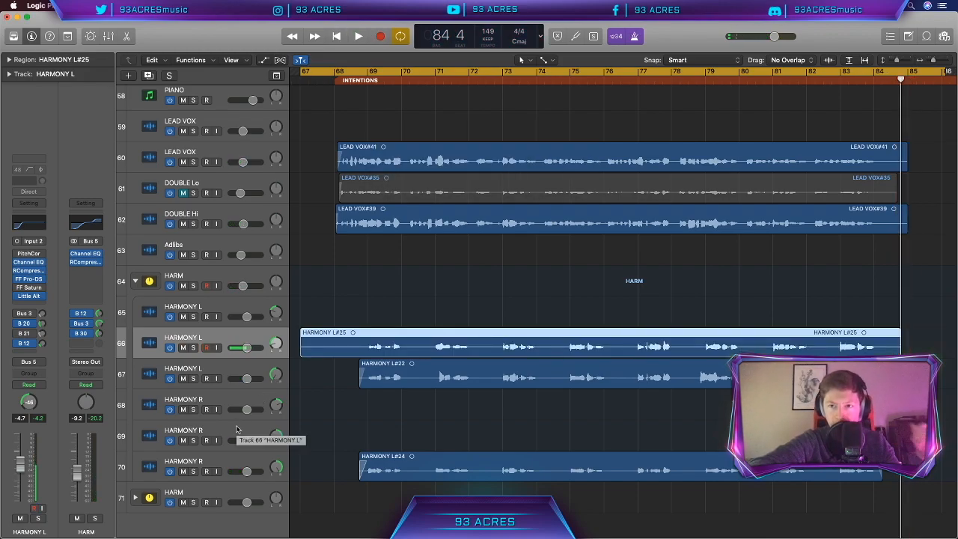
{"action": "left_click_drag", "start_coordinate": [303, 353], "coordinate": [361, 351]}
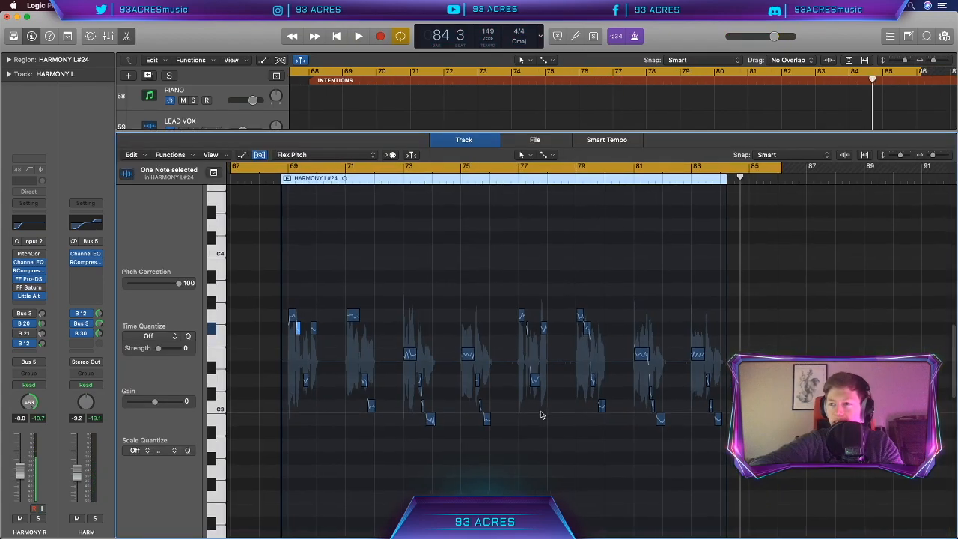
Select all Flex Pitch notes of the HARMONY L#24 take on the last HARMONY R track and shift them up.
{"action": "scroll", "coordinate": [543, 415], "scroll_direction": "left", "scroll_amount": 1}
{"action": "left_click_drag", "start_coordinate": [728, 455], "coordinate": [267, 233]}
{"action": "left_click_drag", "start_coordinate": [297, 313], "coordinate": [302, 295]}
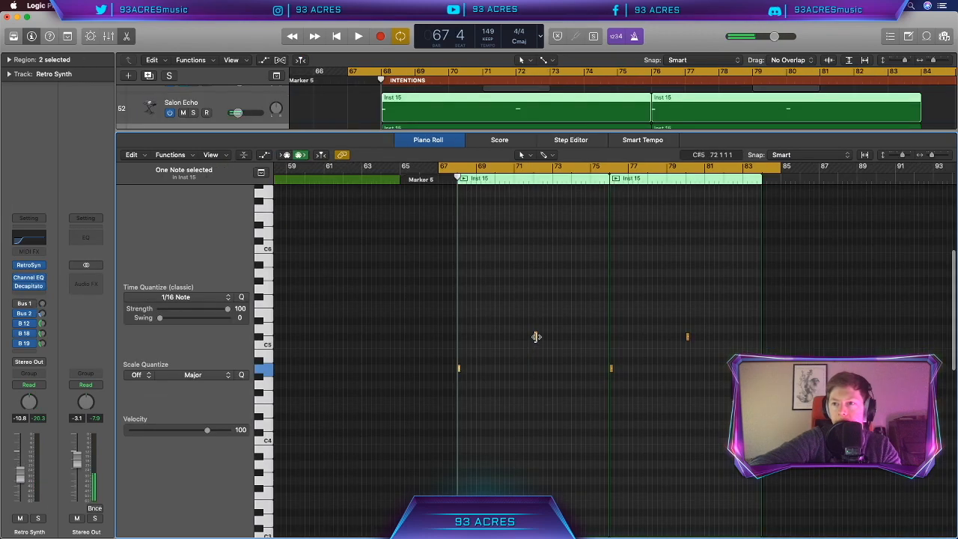
Raise the six notes in the Salon Echo regions at bars 71 and 79 by four semitones in the Piano Roll.
{"action": "left_click", "coordinate": [535, 337]}
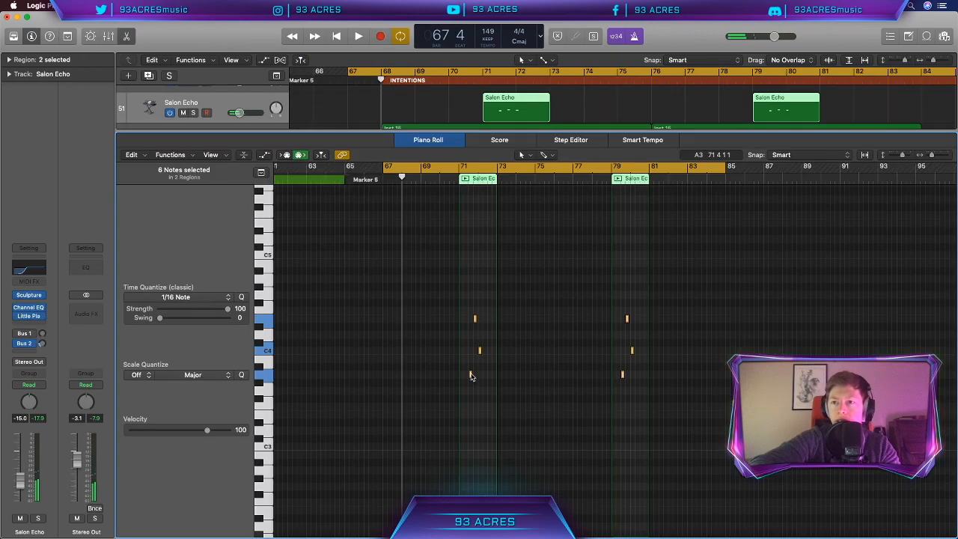
{"action": "left_click_drag", "start_coordinate": [471, 372], "coordinate": [471, 343]}
{"action": "left_click", "coordinate": [478, 344]}
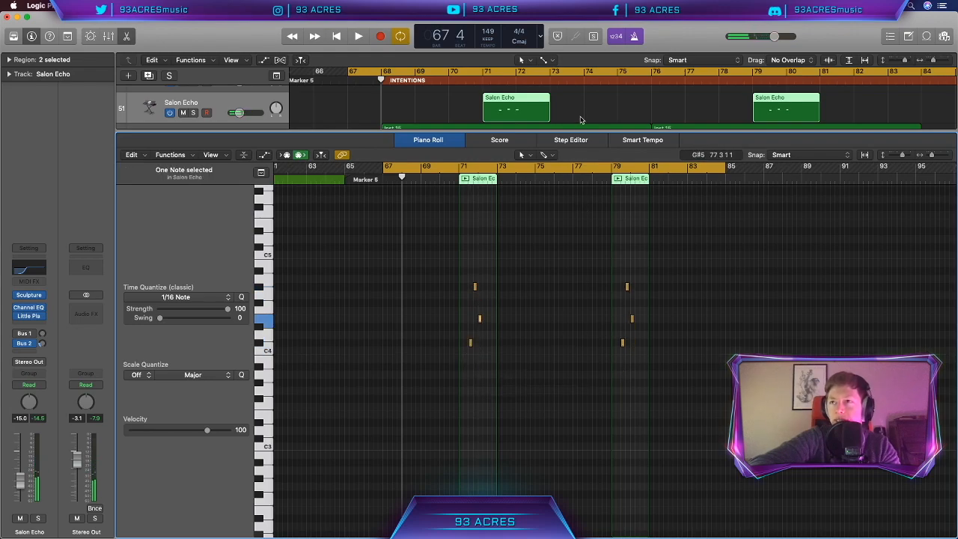
{"action": "key", "text": "e"}
Select both WYT V 808 regions in the INTENTIONS section and open them in the Piano Roll.
{"action": "scroll", "coordinate": [576, 131], "scroll_direction": "up", "scroll_amount": 15}
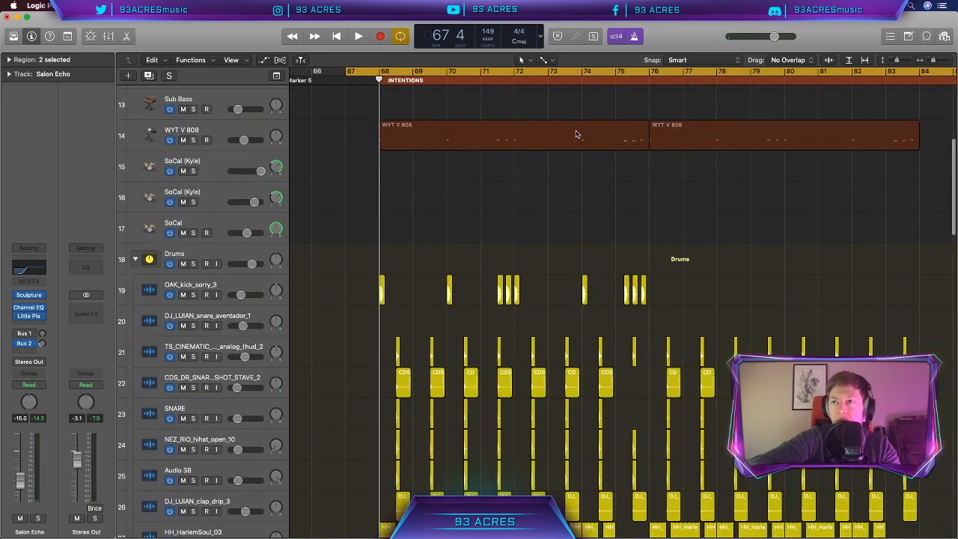
{"action": "scroll", "coordinate": [576, 132], "scroll_direction": "up", "scroll_amount": 2}
{"action": "left_click", "coordinate": [668, 187]}
{"action": "left_click_drag", "start_coordinate": [682, 210], "coordinate": [621, 180]}
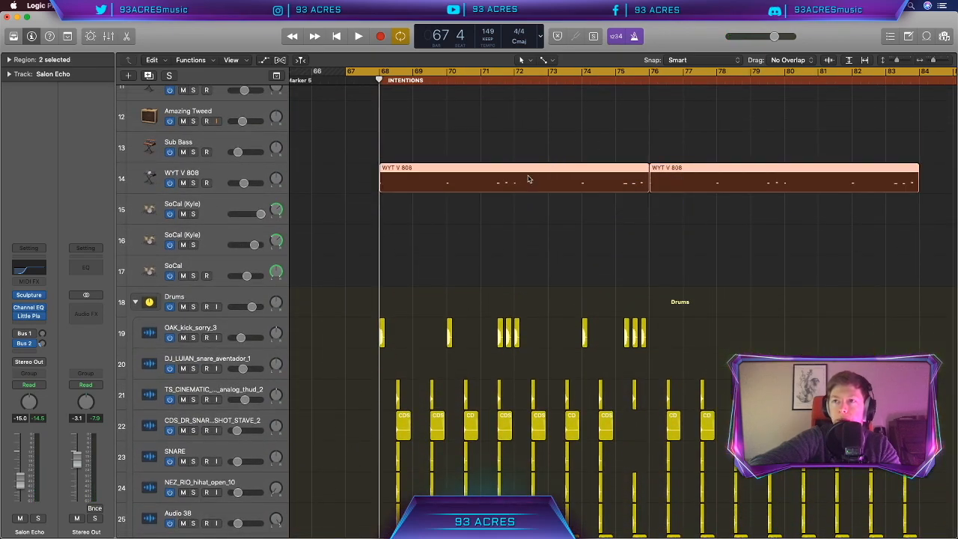
{"action": "double_click", "coordinate": [528, 178]}
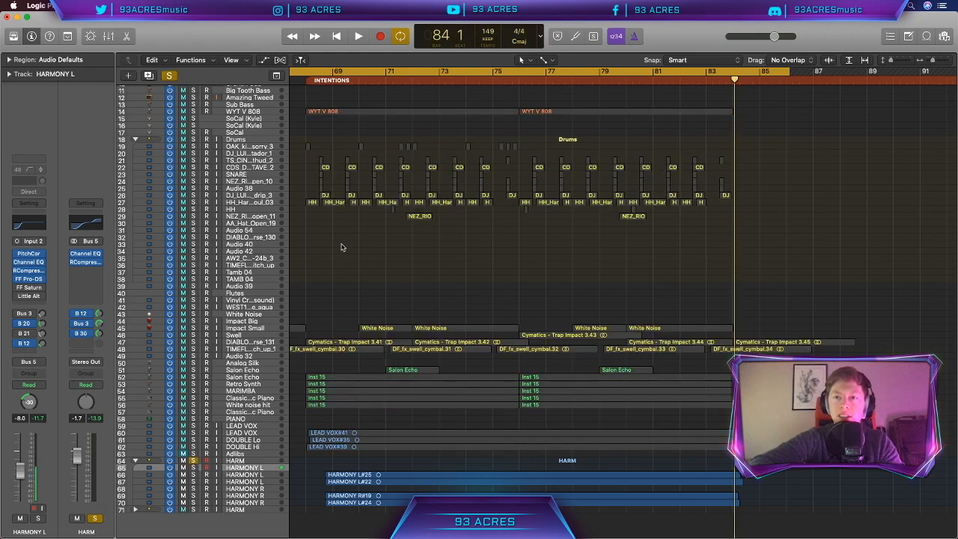
Create a new track with duplicate settings of the MARIMBA track.
{"action": "double_click", "coordinate": [330, 81]}
{"action": "scroll", "coordinate": [483, 419], "scroll_direction": "right", "scroll_amount": 5}
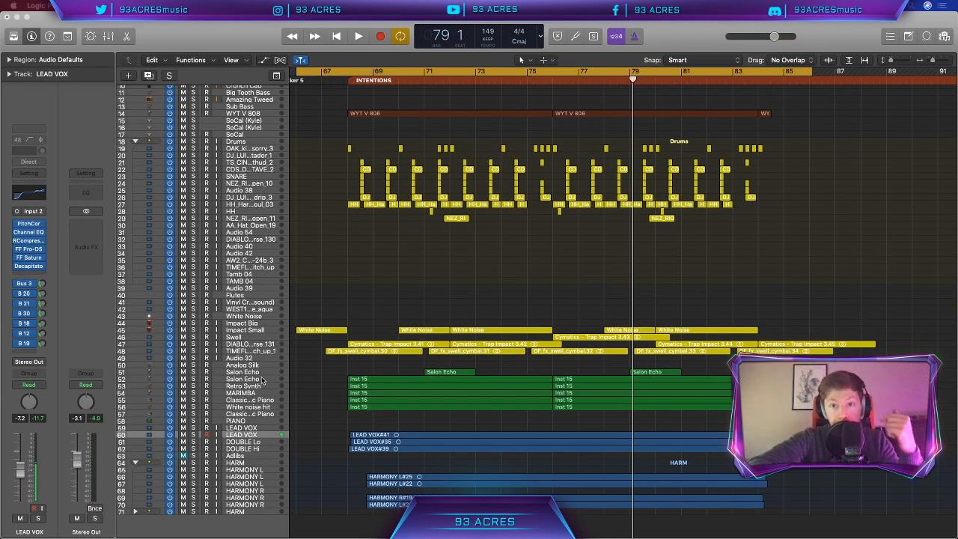
{"action": "left_click", "coordinate": [261, 380]}
{"action": "left_click", "coordinate": [261, 392]}
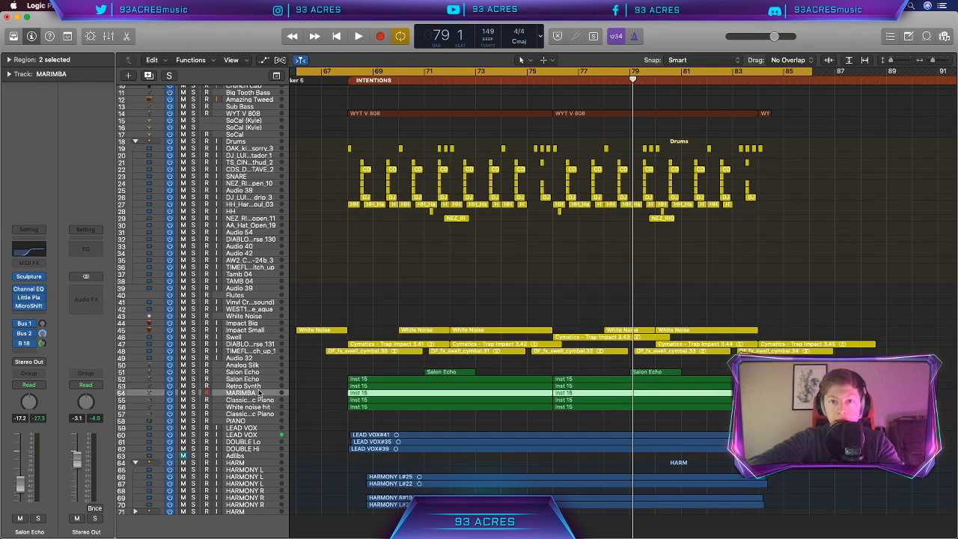
{"action": "key", "text": "super+d"}
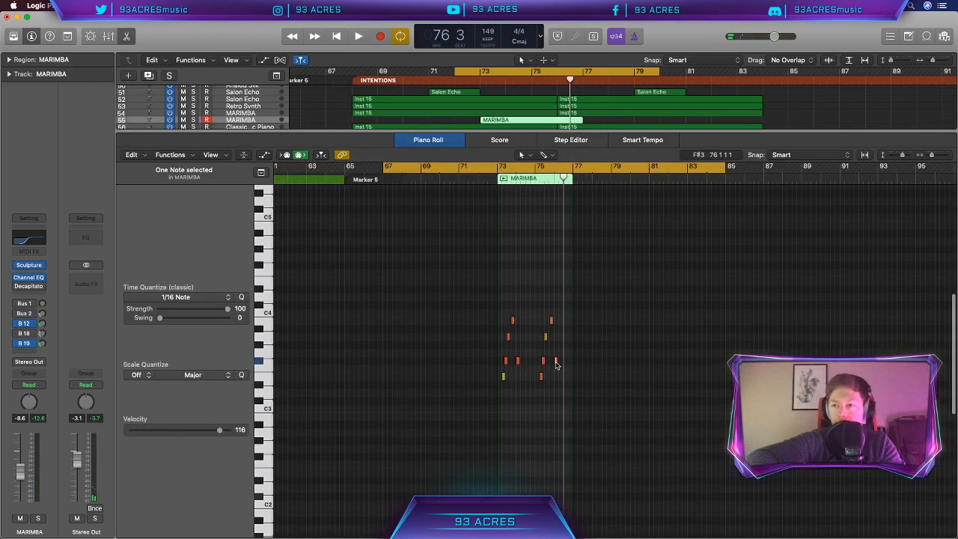
Raise the last note of the new MARIMBA region, at bar 76, to A3 in the Piano Roll.
{"action": "left_click_drag", "start_coordinate": [556, 361], "coordinate": [555, 337]}
{"action": "left_click_drag", "start_coordinate": [566, 387], "coordinate": [522, 350]}
{"action": "key", "text": "z"}
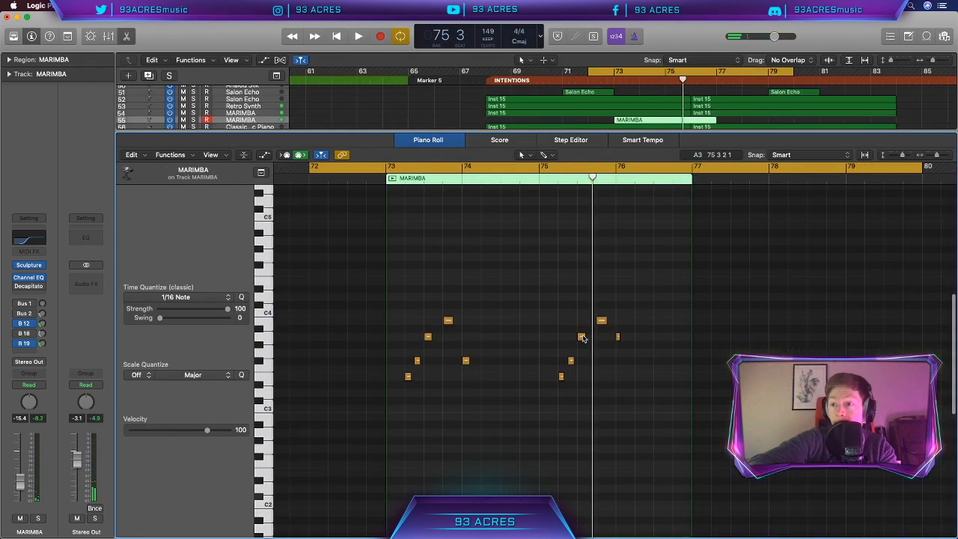
{"action": "left_click_drag", "start_coordinate": [582, 332], "coordinate": [600, 345]}
{"action": "left_click", "coordinate": [189, 156]}
Move the new MARIMBA part up to the first Salon Echo track, with its regions at bars 73 and 81, and stop playback.
{"action": "mouse_move", "coordinate": [257, 247]}
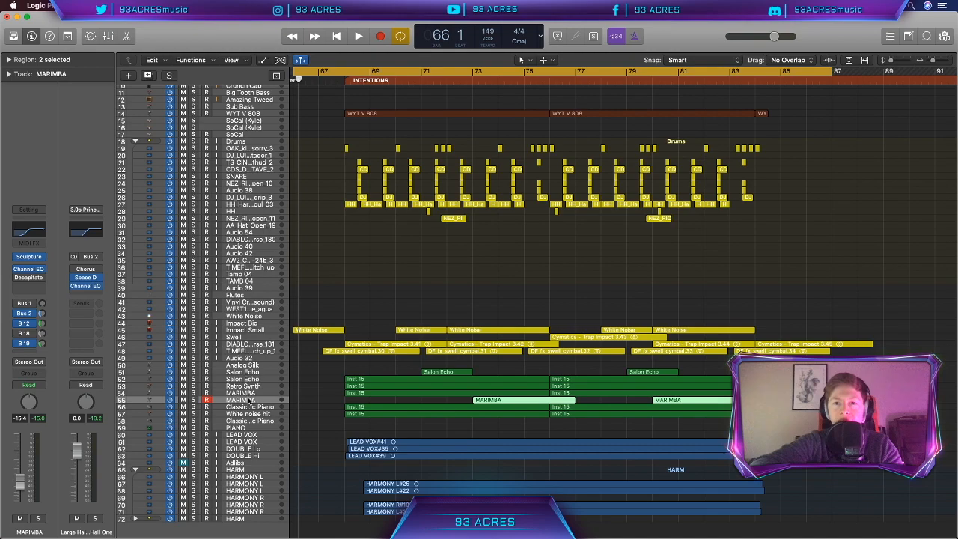
{"action": "left_click_drag", "start_coordinate": [247, 396], "coordinate": [252, 380]}
{"action": "left_click", "coordinate": [256, 373]}
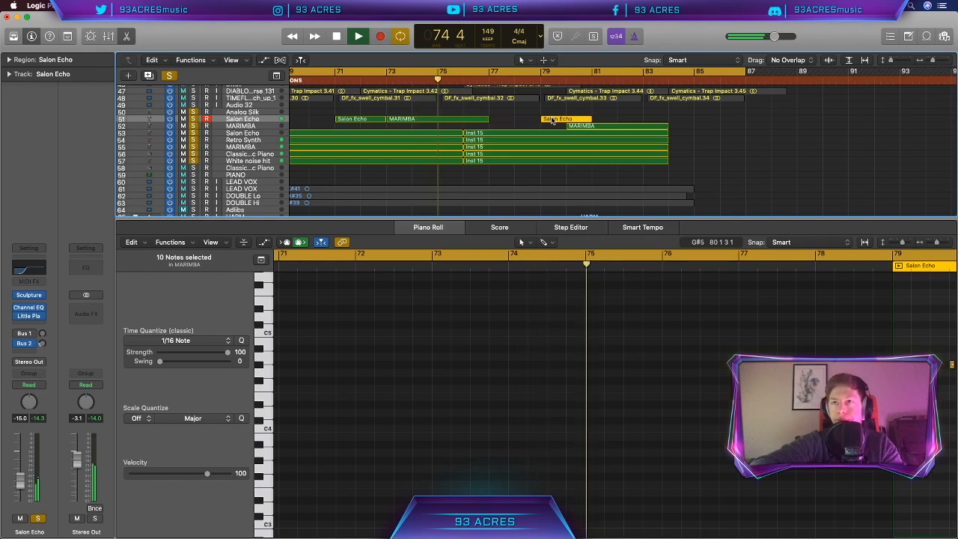
{"action": "left_click_drag", "start_coordinate": [606, 127], "coordinate": [634, 125]}
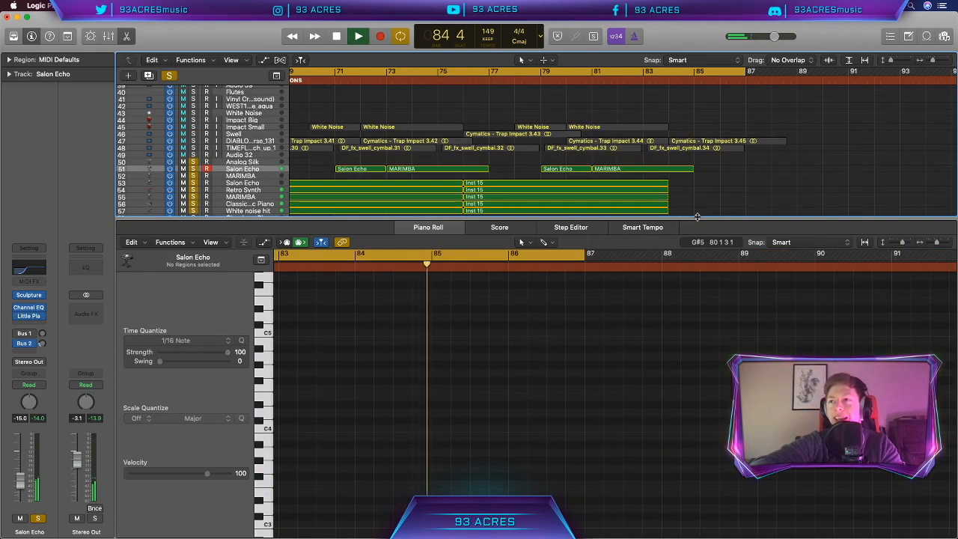
{"action": "key", "text": "p"}
{"action": "key", "text": "space"}
Solo the WYT V 808 track and play it with the cycle range set from bar 68 to bar 76.
{"action": "scroll", "coordinate": [699, 217], "scroll_direction": "left", "scroll_amount": 3}
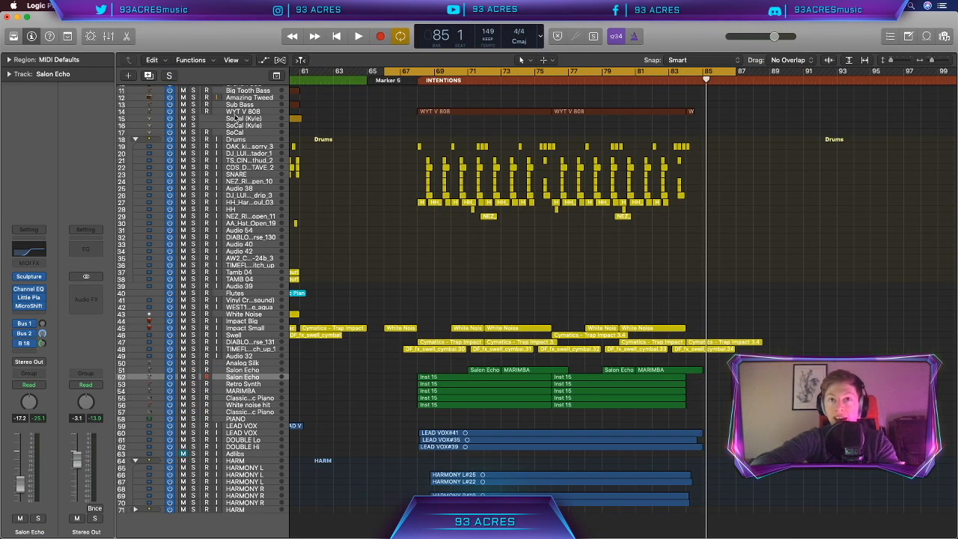
{"action": "scroll", "coordinate": [237, 118], "scroll_direction": "up", "scroll_amount": 3}
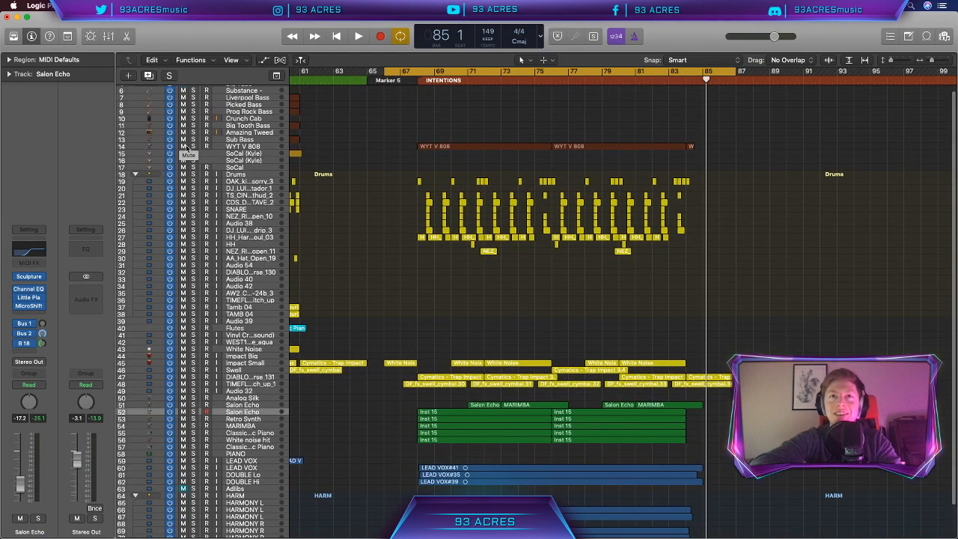
{"action": "left_click", "coordinate": [192, 147]}
{"action": "left_click", "coordinate": [247, 146]}
{"action": "key", "text": "space"}
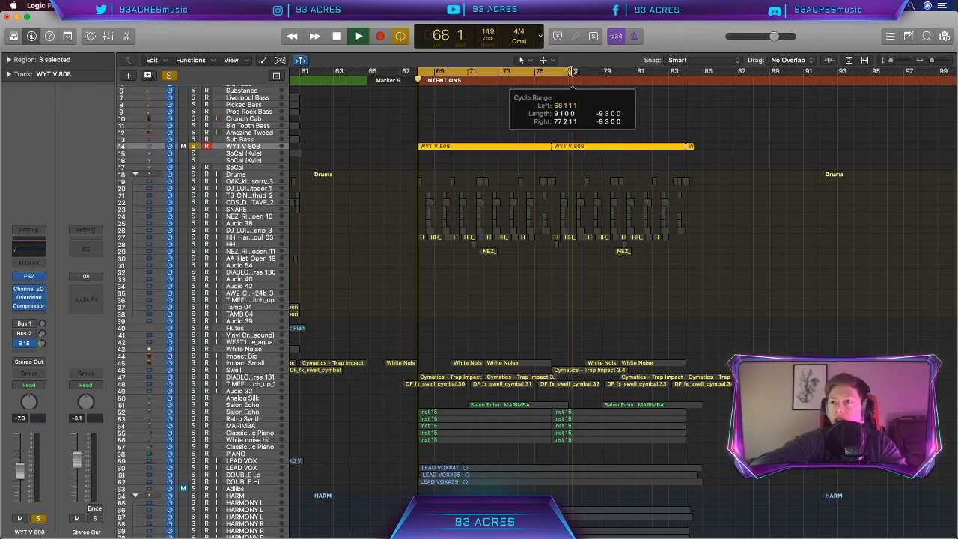
{"action": "left_click_drag", "start_coordinate": [571, 71], "coordinate": [554, 71]}
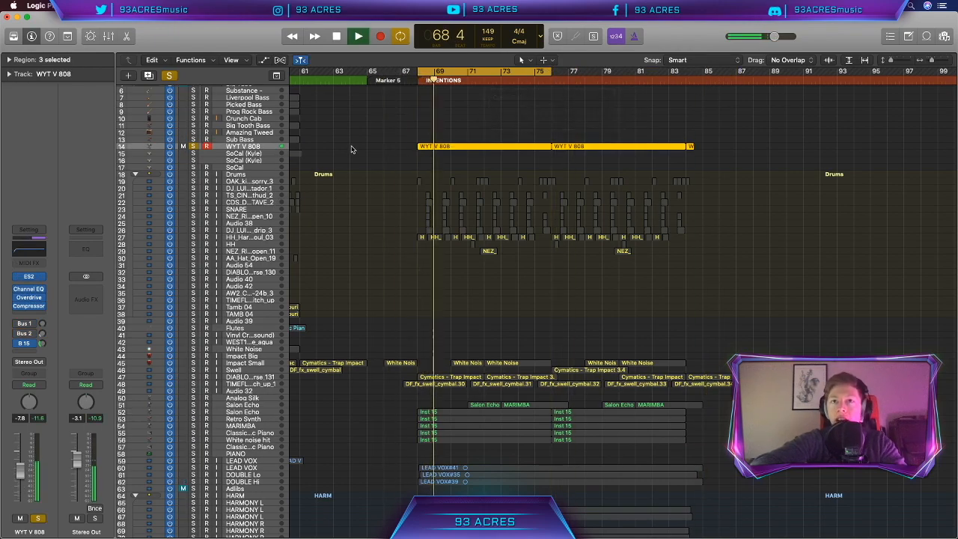
Add the kick, the snare and clap layers and the hi-hats to the solo one group at a time during playback.
{"action": "left_click", "coordinate": [192, 181]}
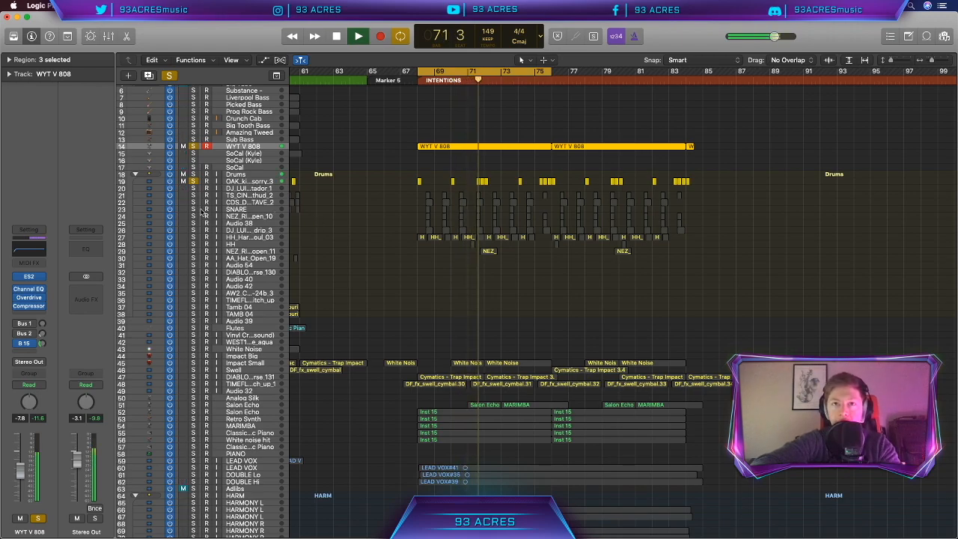
{"action": "left_click_drag", "start_coordinate": [193, 188], "coordinate": [196, 233]}
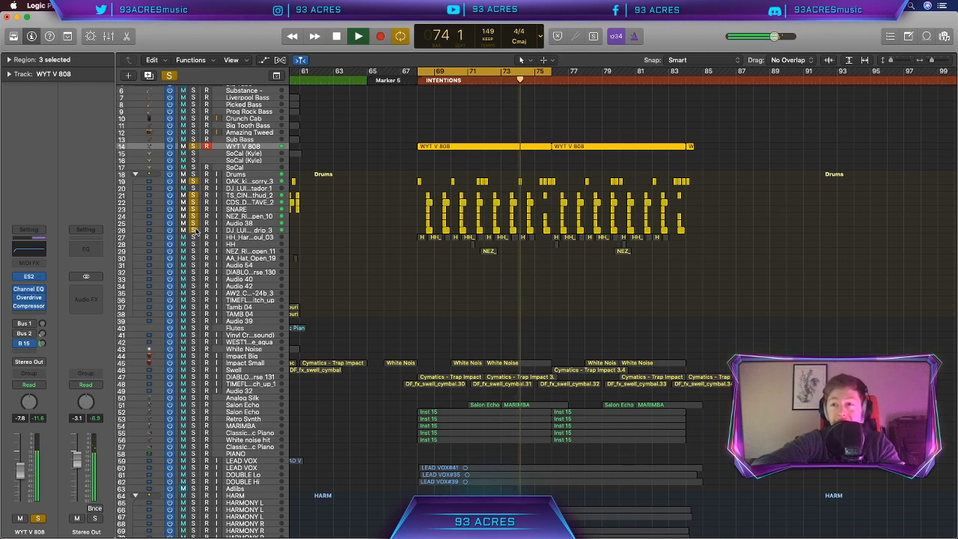
{"action": "left_click", "coordinate": [193, 237]}
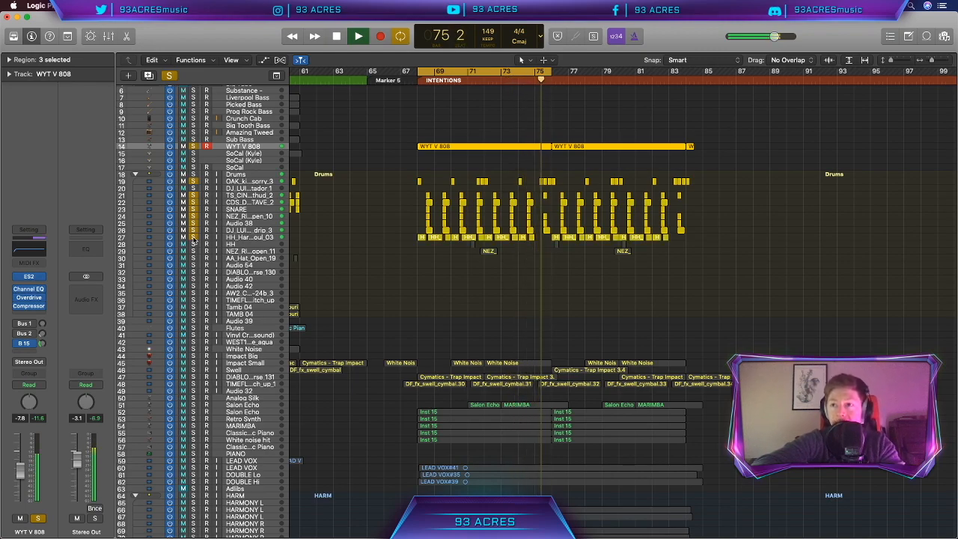
{"action": "left_click", "coordinate": [193, 244]}
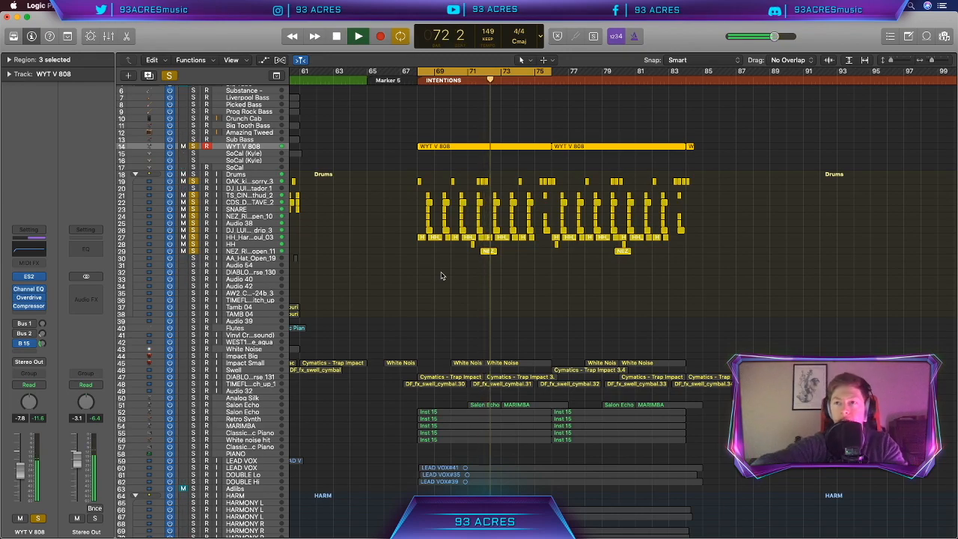
Add the effects tracks from Impact Small to Audio 32 and both Salon Echo tracks to the solo during playback.
{"action": "scroll", "coordinate": [441, 274], "scroll_direction": "down", "scroll_amount": 1}
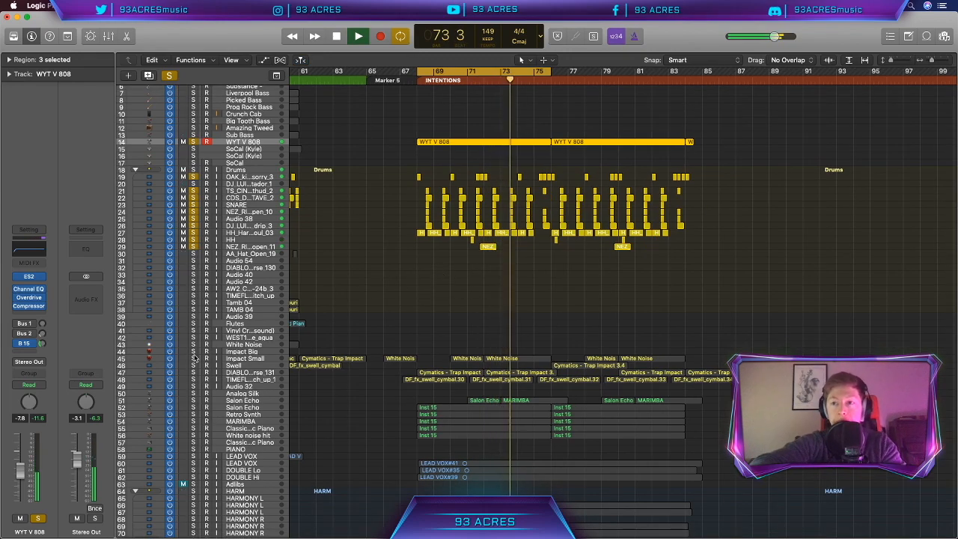
{"action": "left_click_drag", "start_coordinate": [194, 358], "coordinate": [193, 379]}
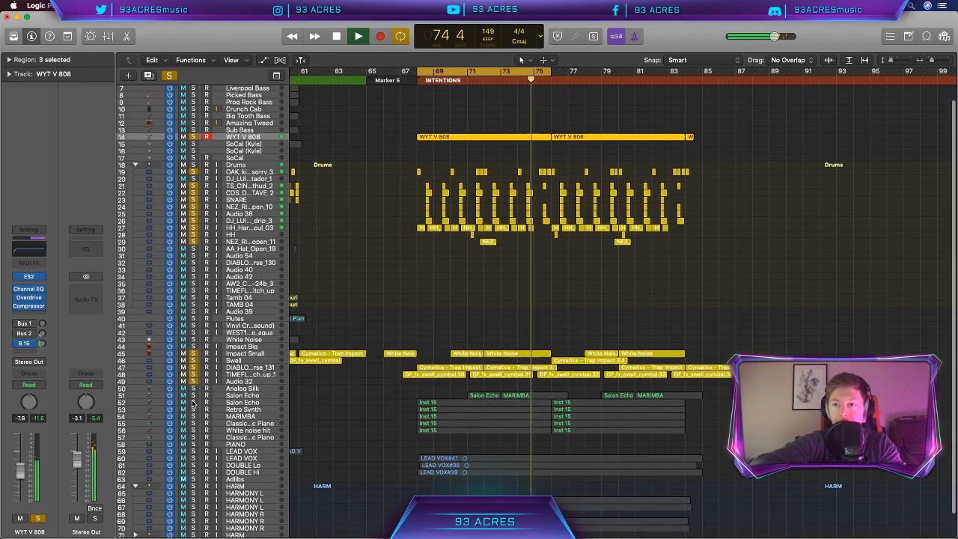
{"action": "scroll", "coordinate": [193, 391], "scroll_direction": "down", "scroll_amount": 1}
{"action": "left_click", "coordinate": [193, 392]}
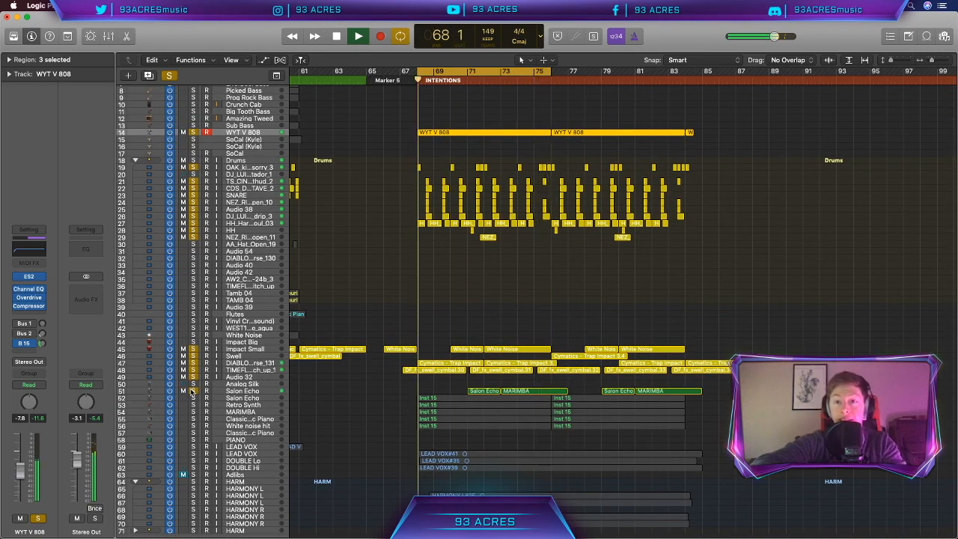
{"action": "left_click", "coordinate": [193, 398]}
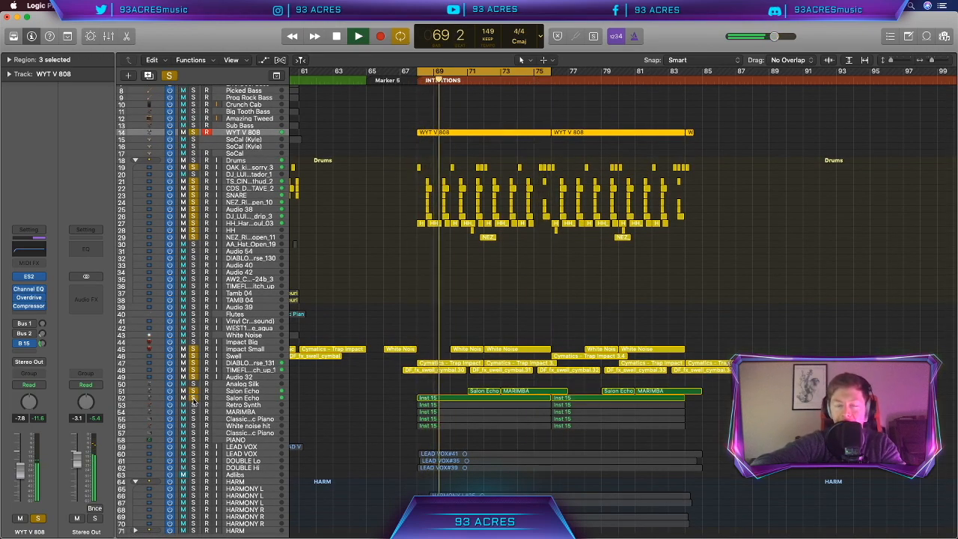
Add the Retro Synth, MARIMBA, upper Classic Piano and White noise hit tracks to the solo one at a time during playback.
{"action": "left_click", "coordinate": [194, 405]}
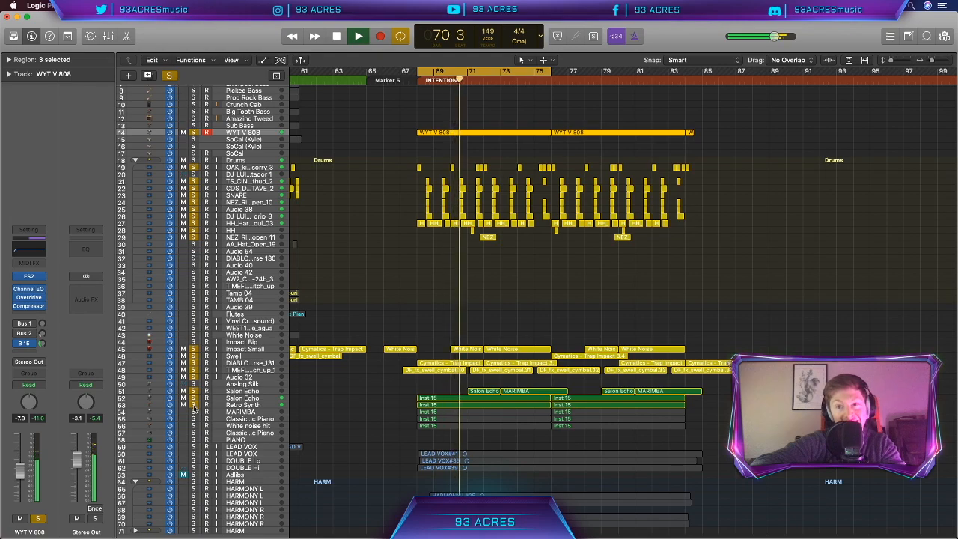
{"action": "left_click", "coordinate": [193, 411]}
{"action": "left_click", "coordinate": [193, 418]}
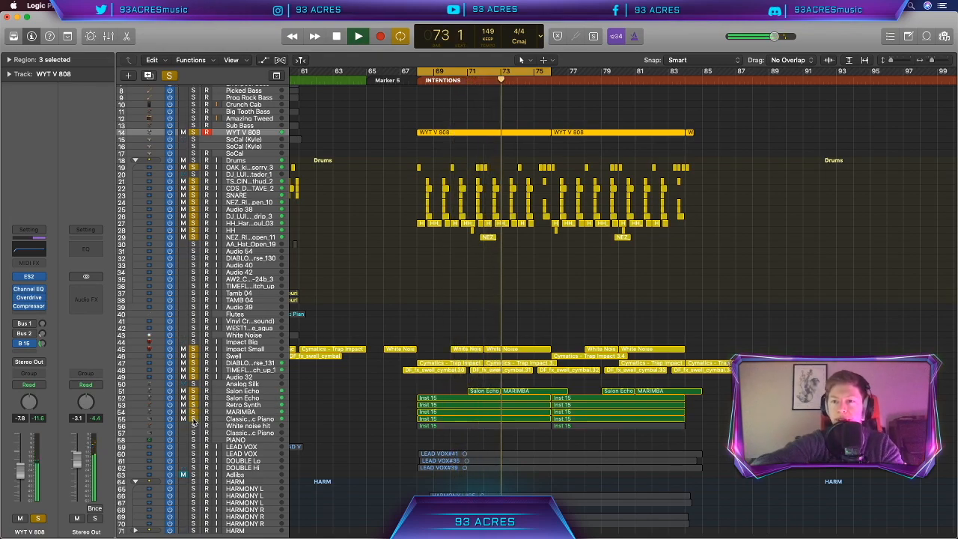
{"action": "left_click", "coordinate": [194, 426]}
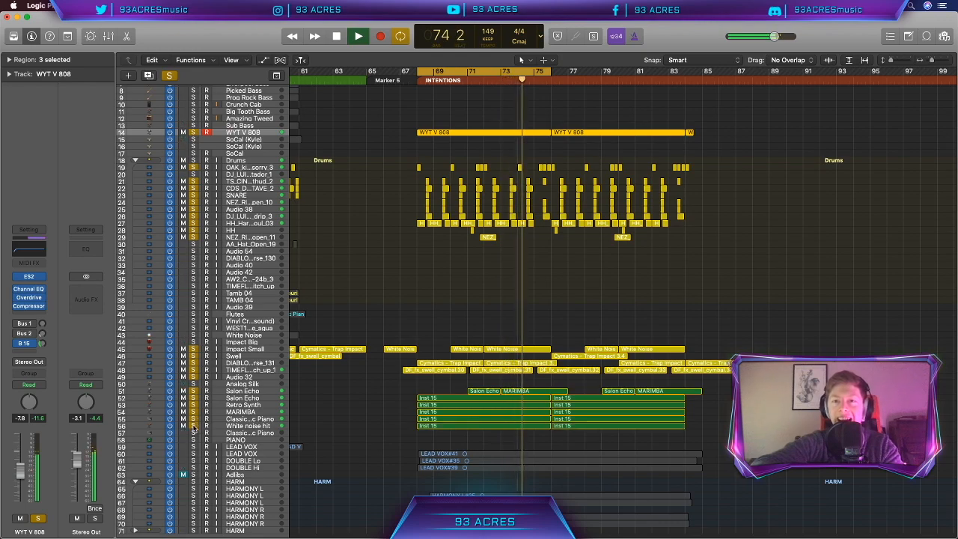
Deselect the WYT V 808 regions and stop playback of the soloed instrumental layers.
{"action": "scroll", "coordinate": [193, 430], "scroll_direction": "down", "scroll_amount": 1}
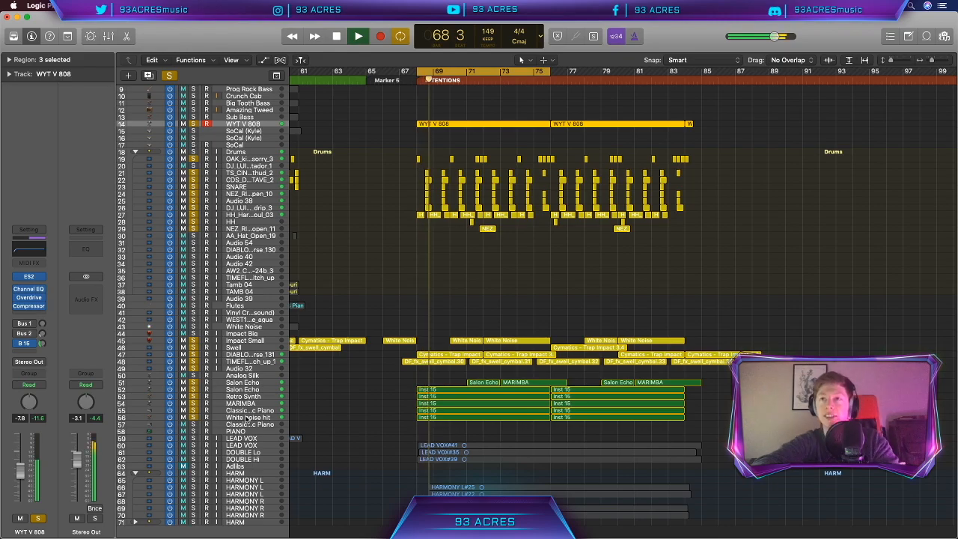
{"action": "left_click", "coordinate": [442, 288]}
{"action": "scroll", "coordinate": [439, 295], "scroll_direction": "up", "scroll_amount": 4}
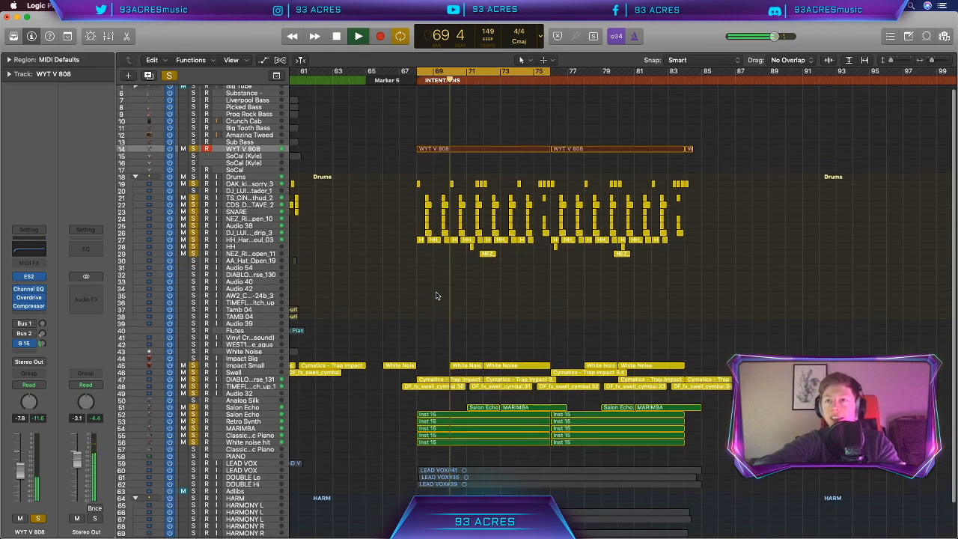
{"action": "scroll", "coordinate": [600, 346], "scroll_direction": "right", "scroll_amount": 3}
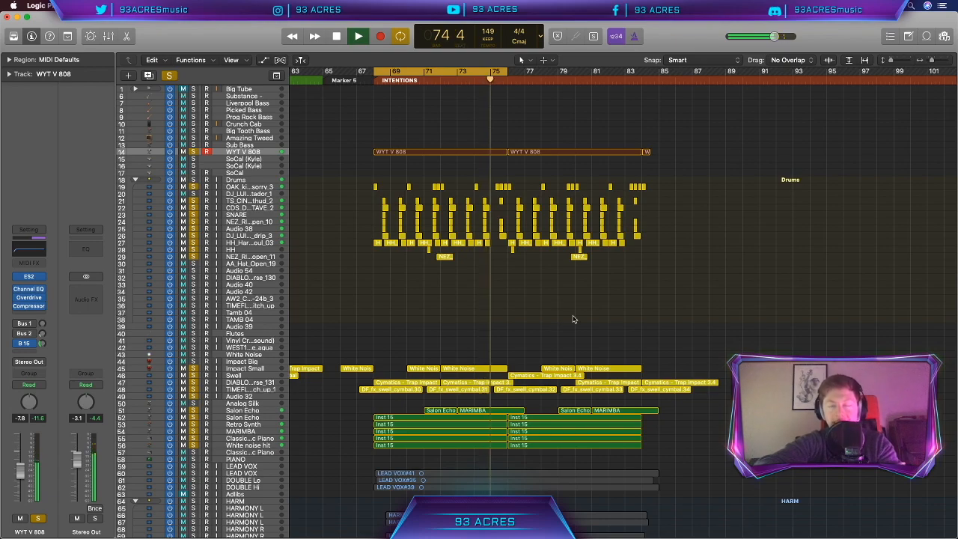
{"action": "key", "text": "space"}
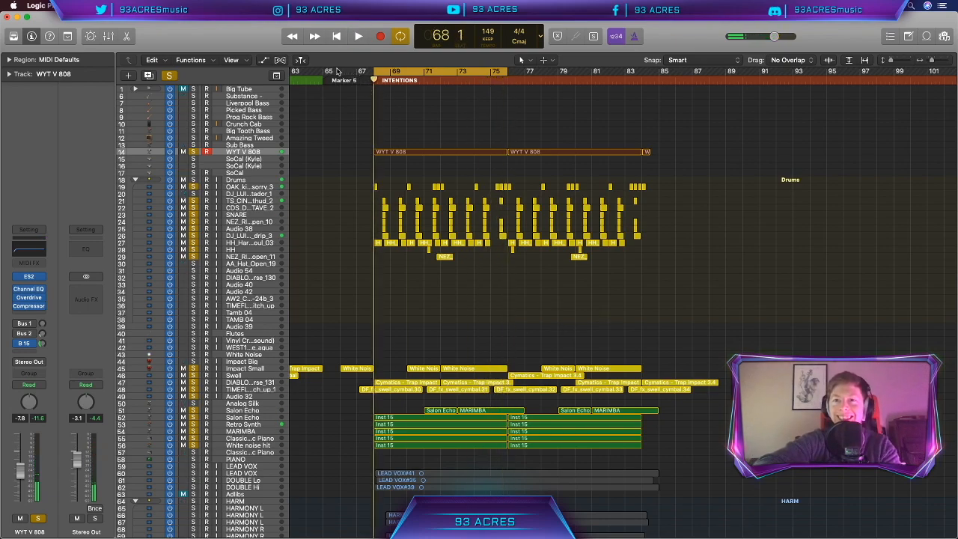
Extend the cycle range from bar 66 to bar 89, clear all solos, play the full INTENTIONS section with vocals, and stop playback.
{"action": "left_click_drag", "start_coordinate": [334, 70], "coordinate": [725, 134]}
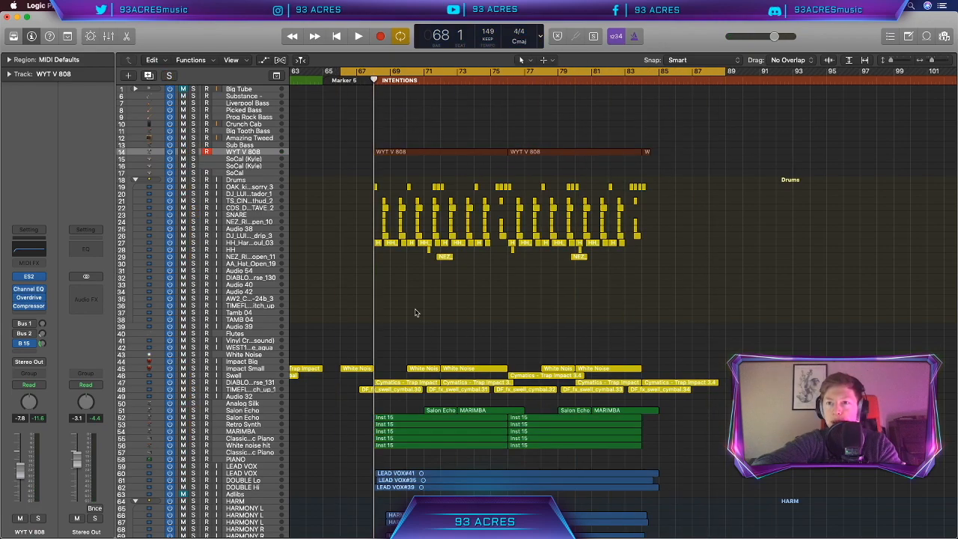
{"action": "key", "text": "space"}
{"action": "scroll", "coordinate": [415, 312], "scroll_direction": "down", "scroll_amount": 1}
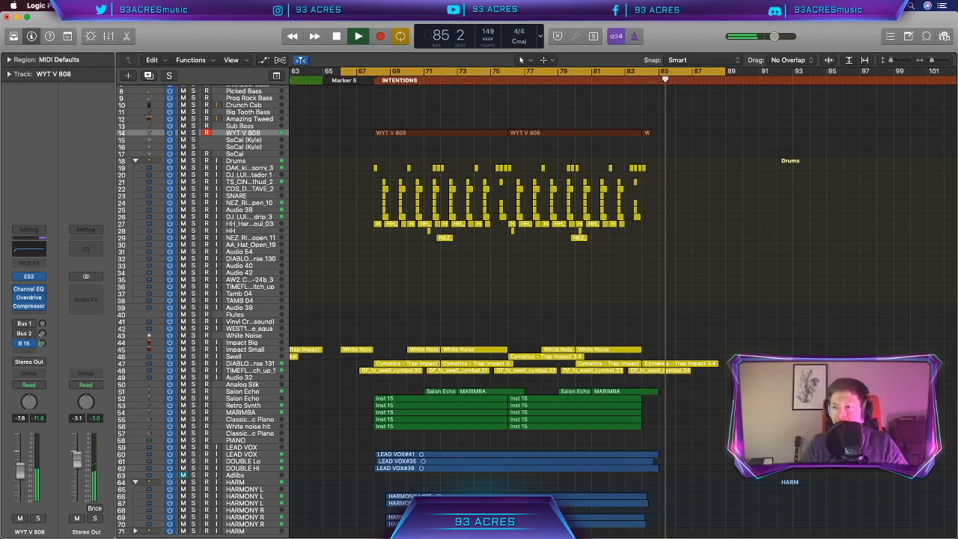
{"action": "key", "text": "space"}
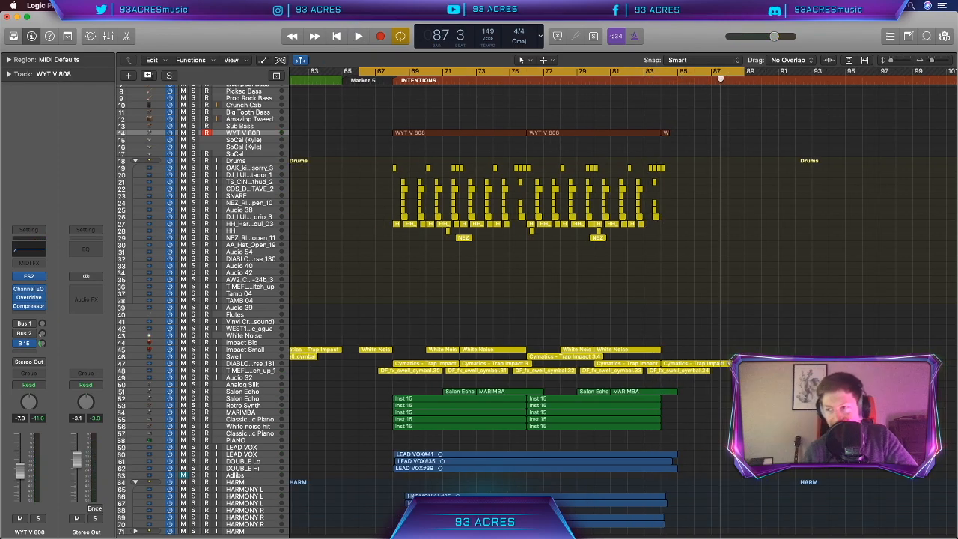